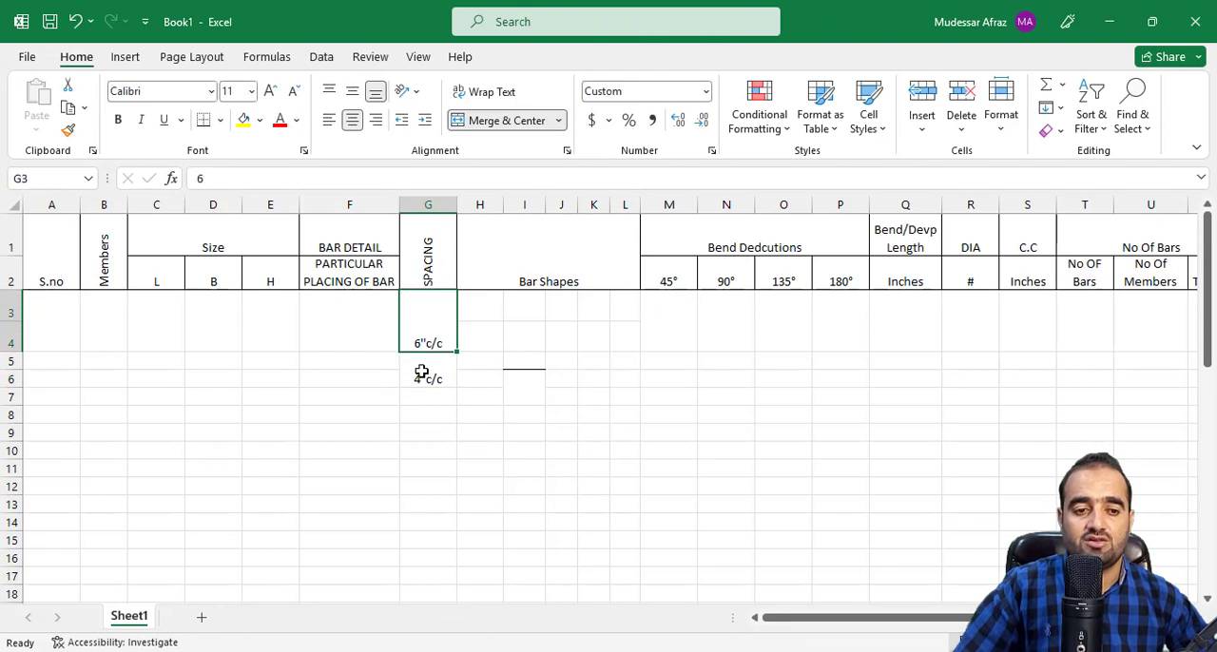
# Clear the 4"c/c entry below the 6"c/c entry in the SPACING column.
pyautogui.press('Delete')
pyautogui.click(589, 485)
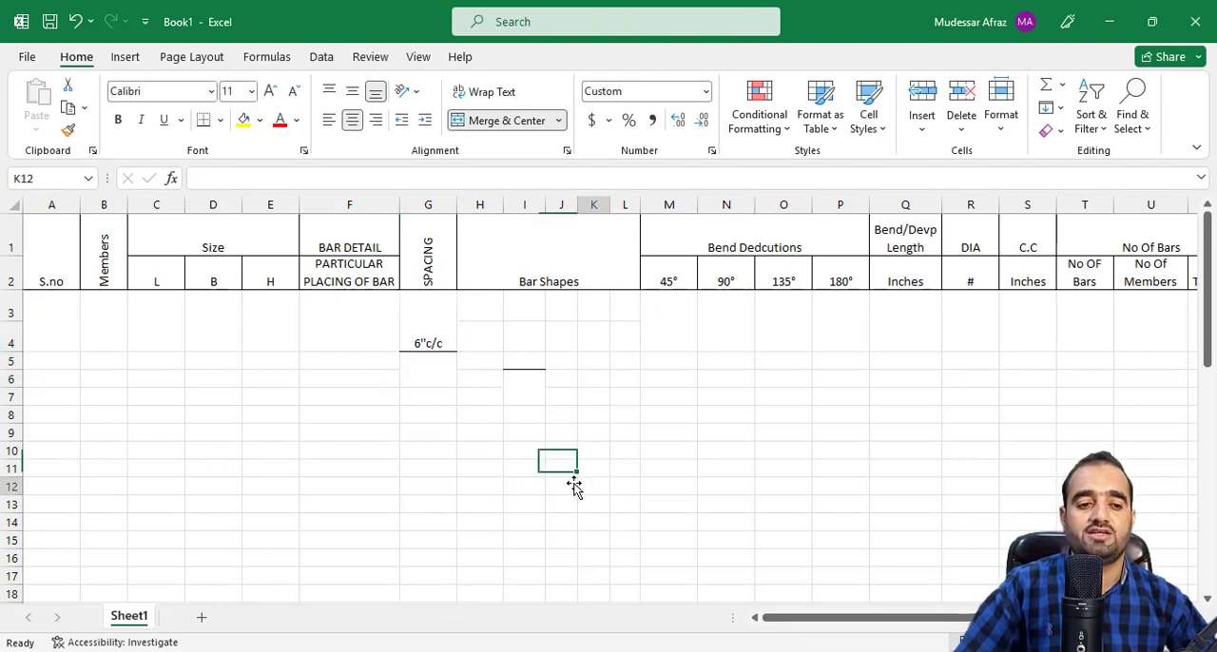
pyautogui.moveTo(826, 621); pyautogui.dragTo(766, 622)
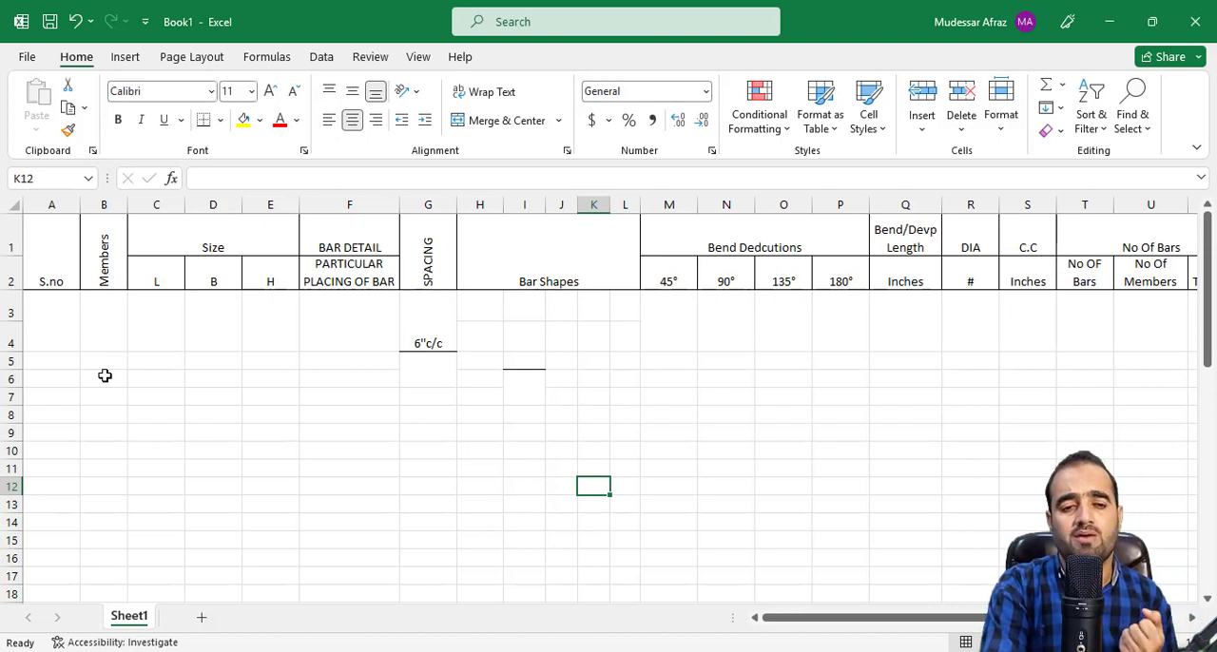
# Enter 1 as the serial number in the first data row of the schedule.
pyautogui.click(74, 333)
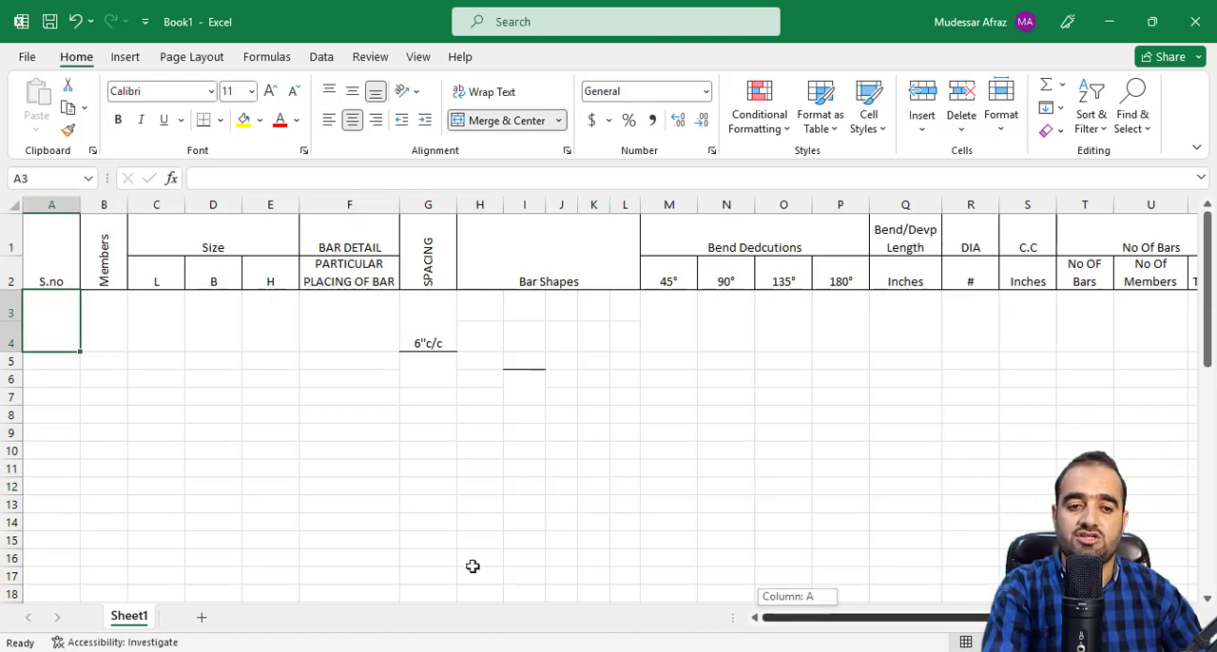
pyautogui.write('1')
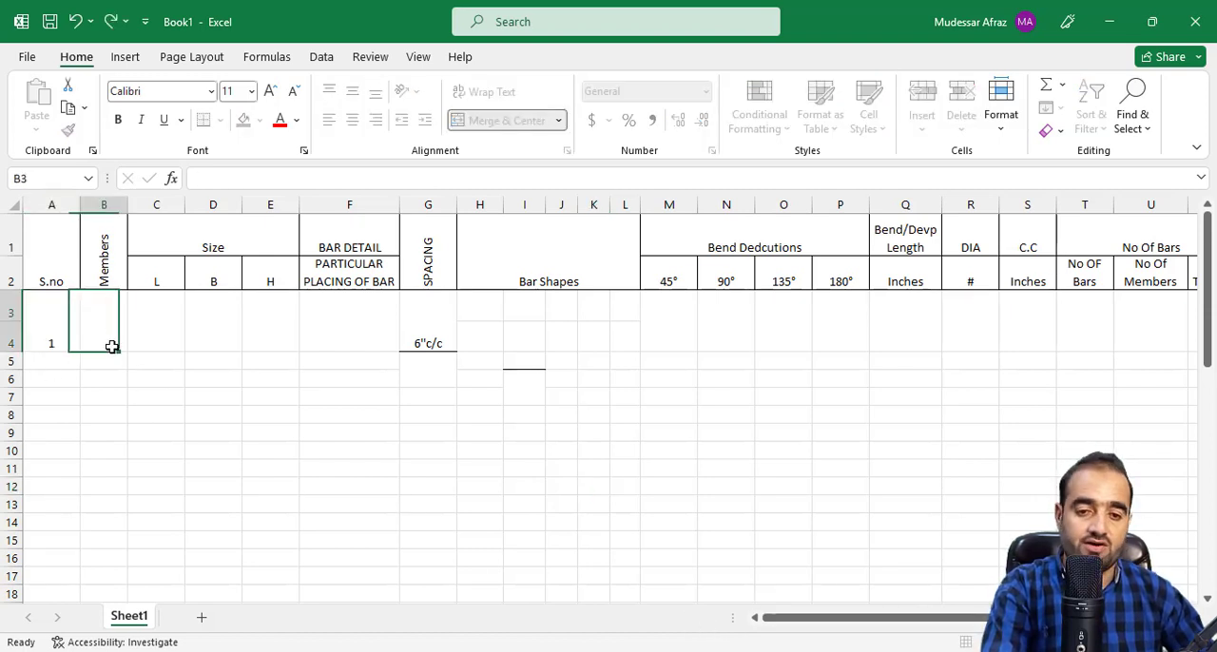
pyautogui.press('Tab')
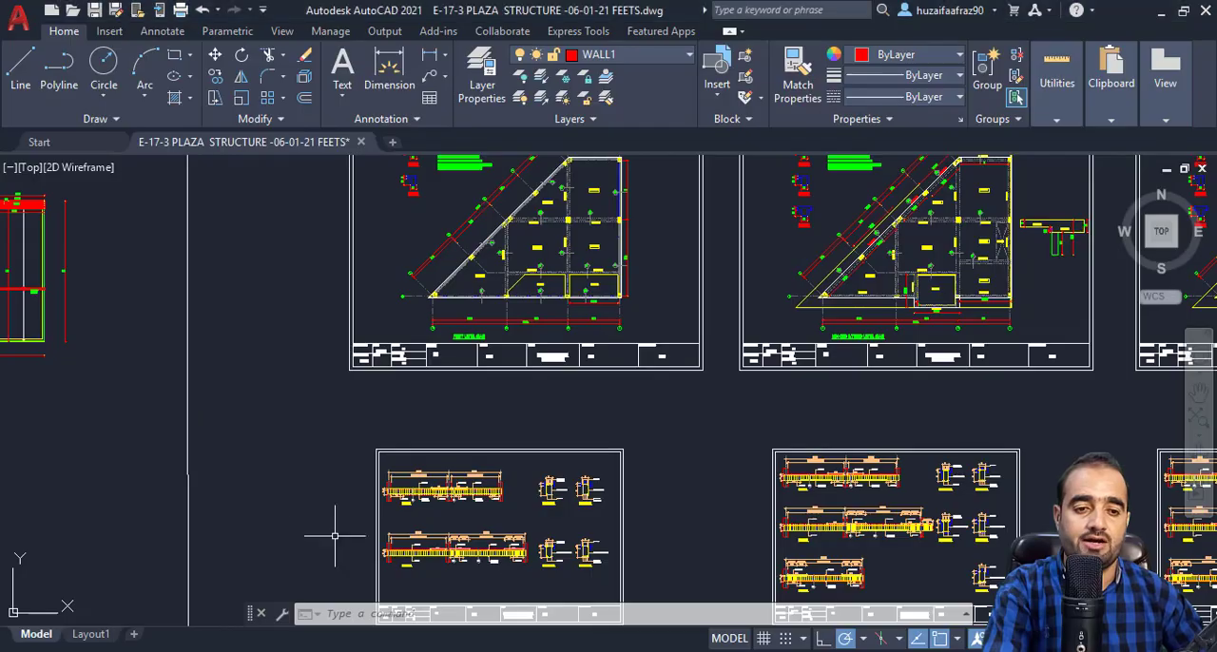
# Switch to the AutoCAD structure drawing and examine the BEAM-01 elevation with its bar callouts, ring spacing and span dimensions.
pyautogui.scroll(-3, 334, 535)
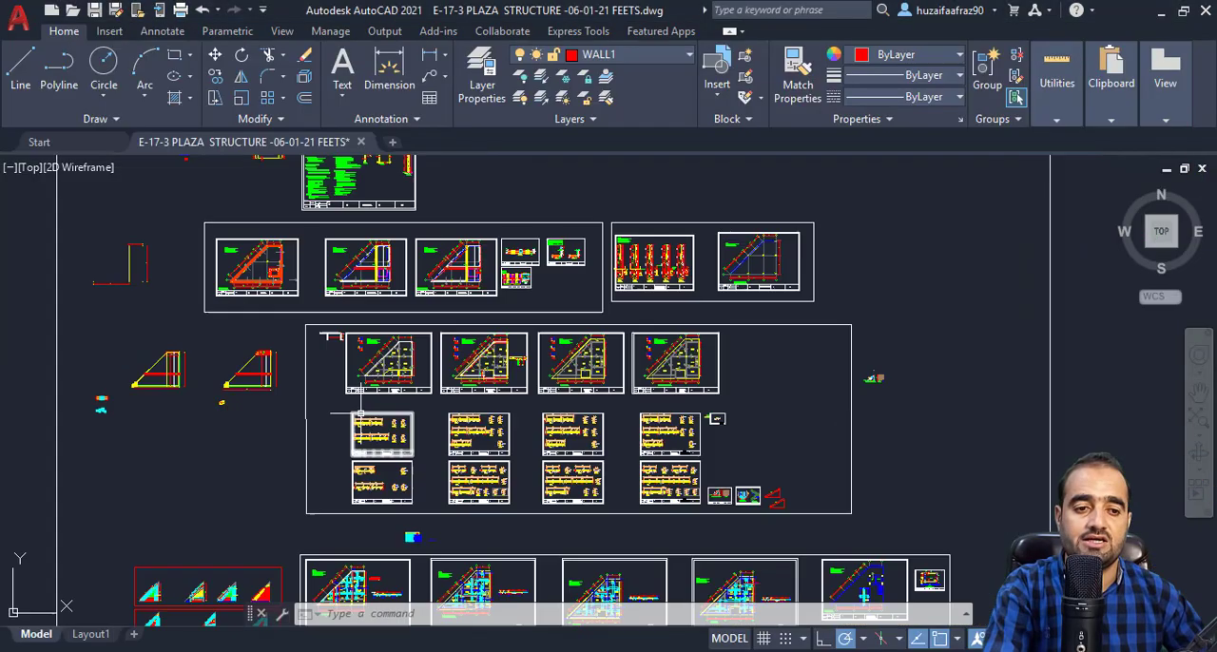
pyautogui.scroll(8, 399, 426)
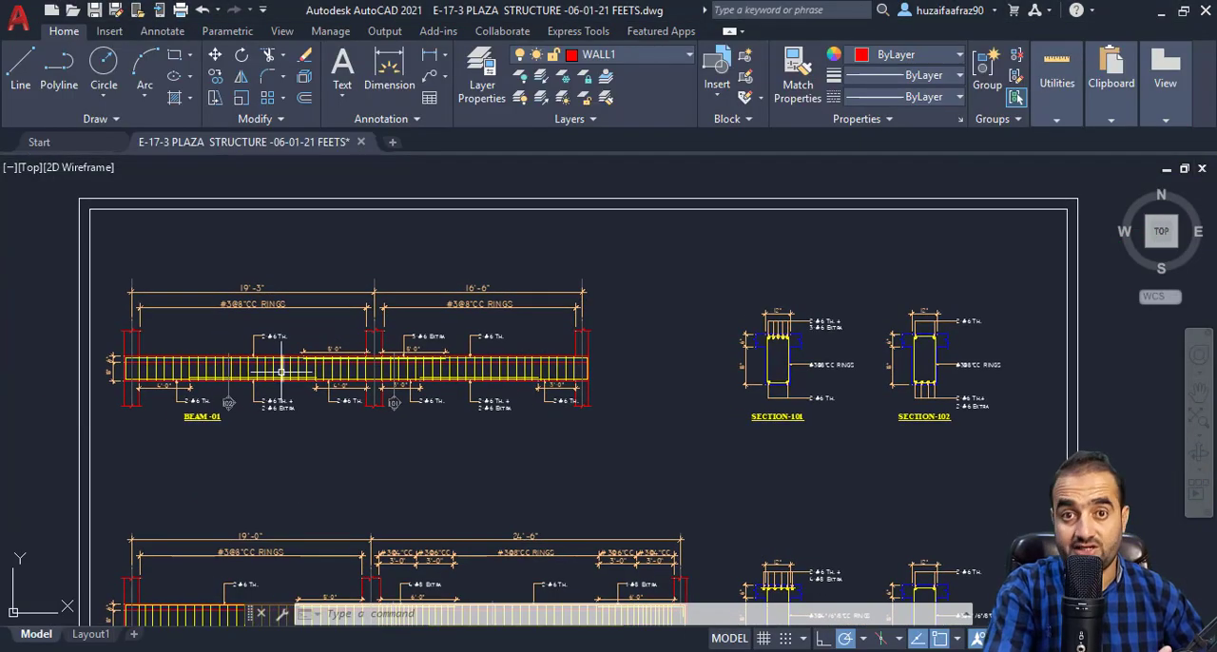
pyautogui.moveTo(257, 370); pyautogui.dragTo(335, 404)
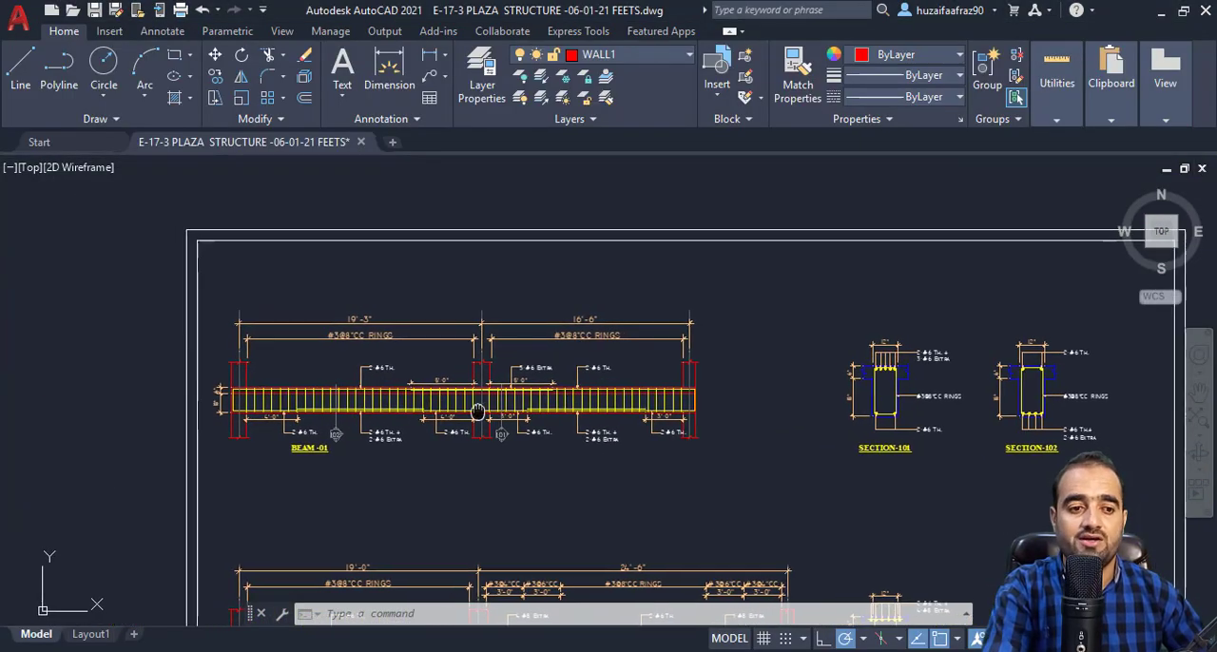
pyautogui.scroll(4, 350, 403)
pyautogui.scroll(-3, 286, 353)
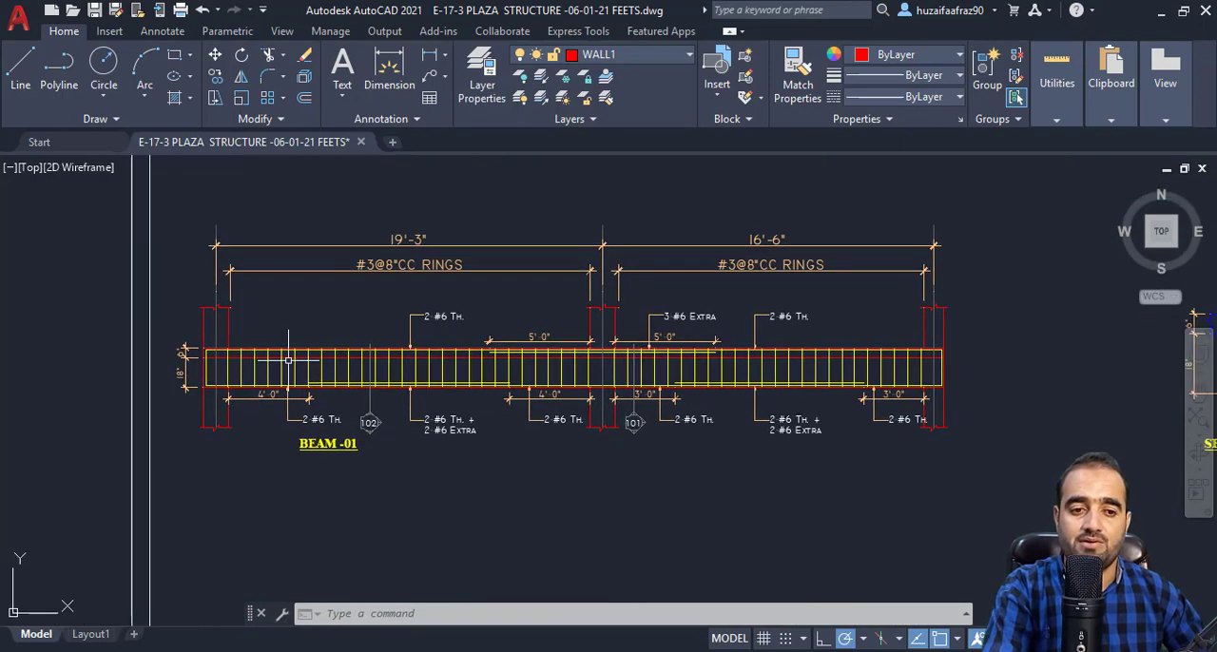
pyautogui.scroll(5, 285, 353)
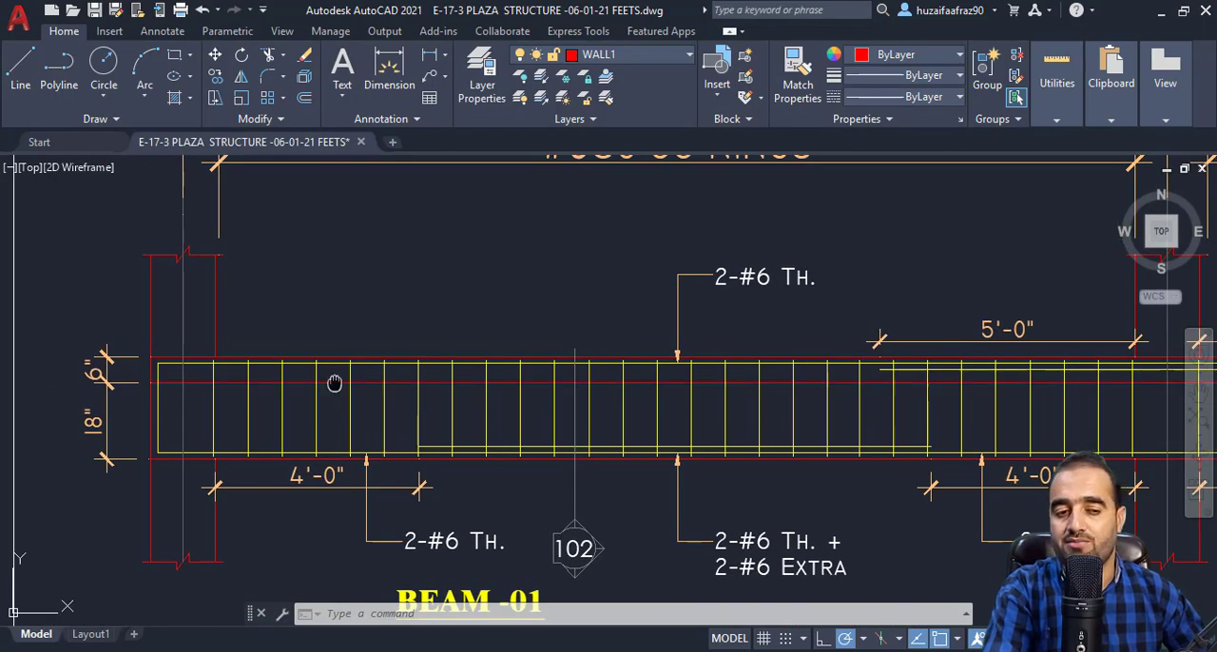
pyautogui.scroll(-3, 400, 375)
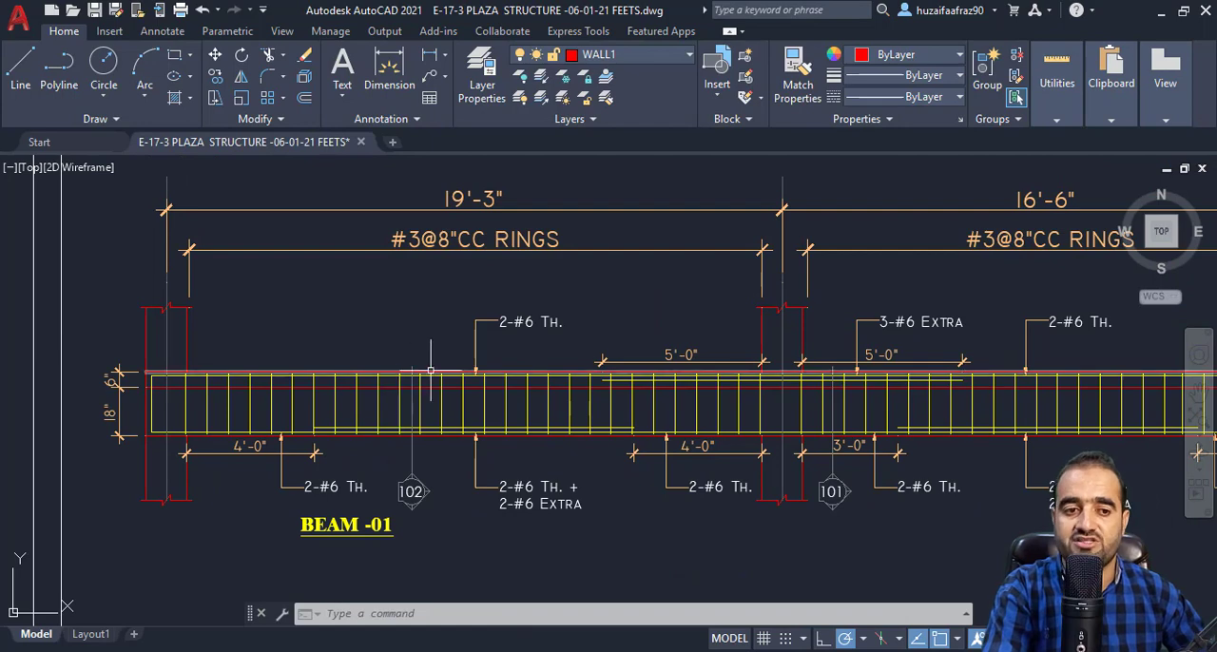
pyautogui.moveTo(429, 370)
pyautogui.mouseDown()
pyautogui.moveTo(423, 388)
pyautogui.moveTo(448, 393)
pyautogui.moveTo(379, 391)
pyautogui.mouseUp()
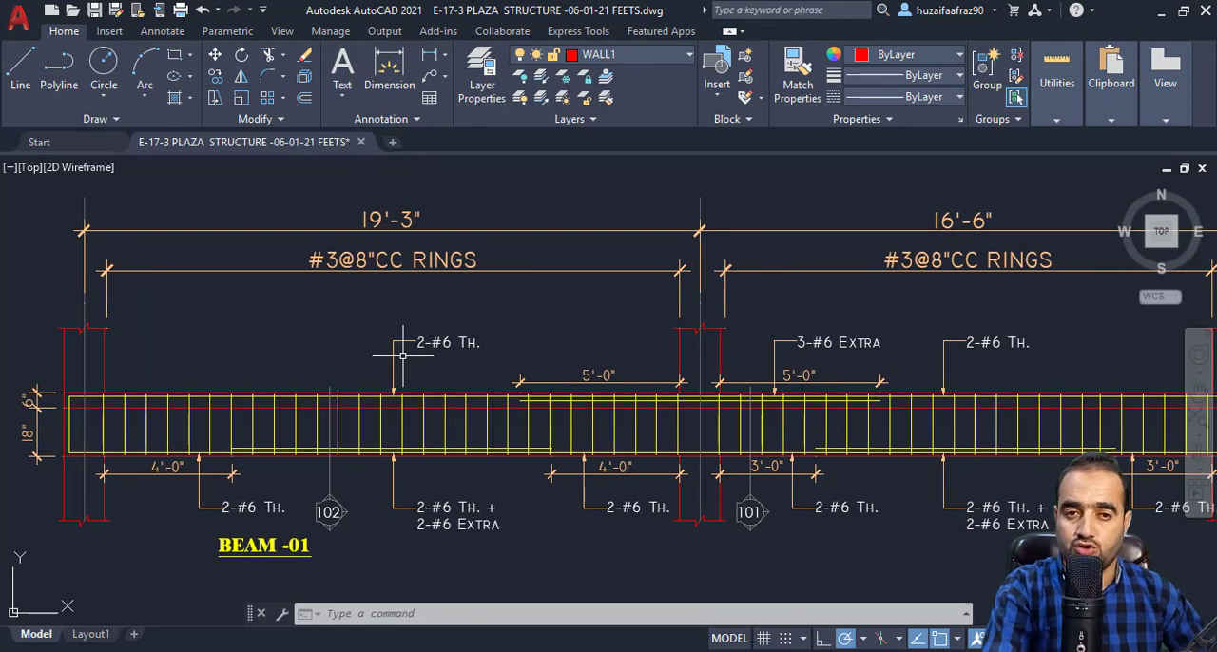
pyautogui.moveTo(465, 366); pyautogui.dragTo(411, 378)
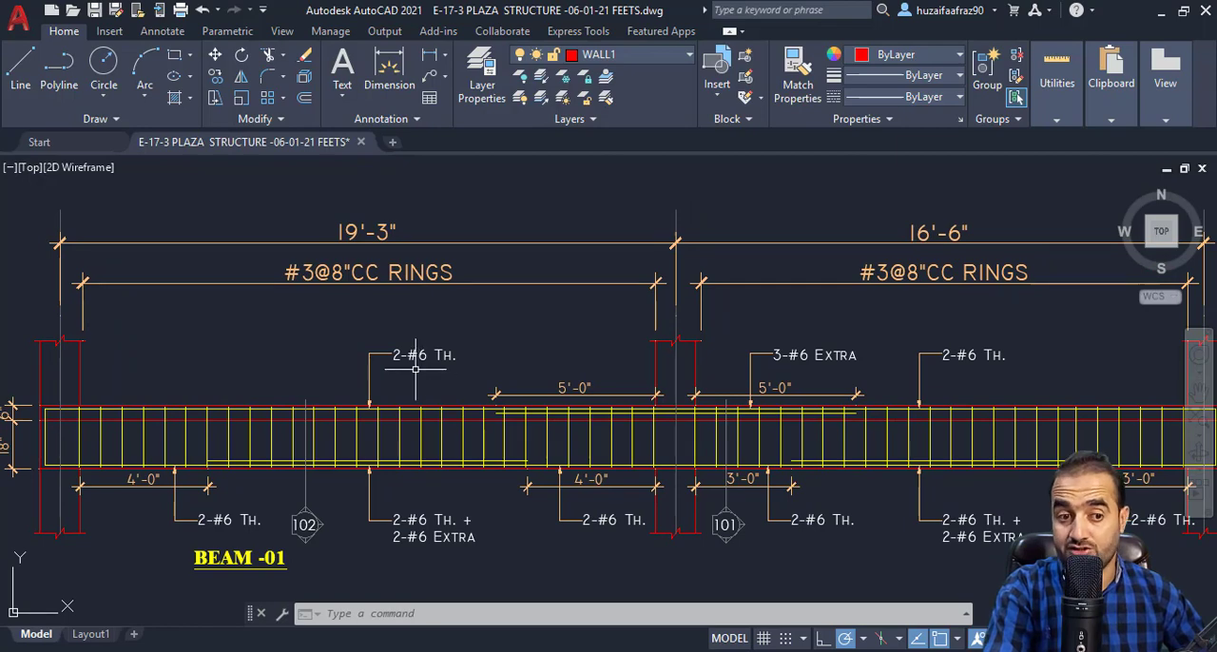
pyautogui.moveTo(444, 378); pyautogui.dragTo(432, 385)
pyautogui.moveTo(295, 464); pyautogui.dragTo(295, 430)
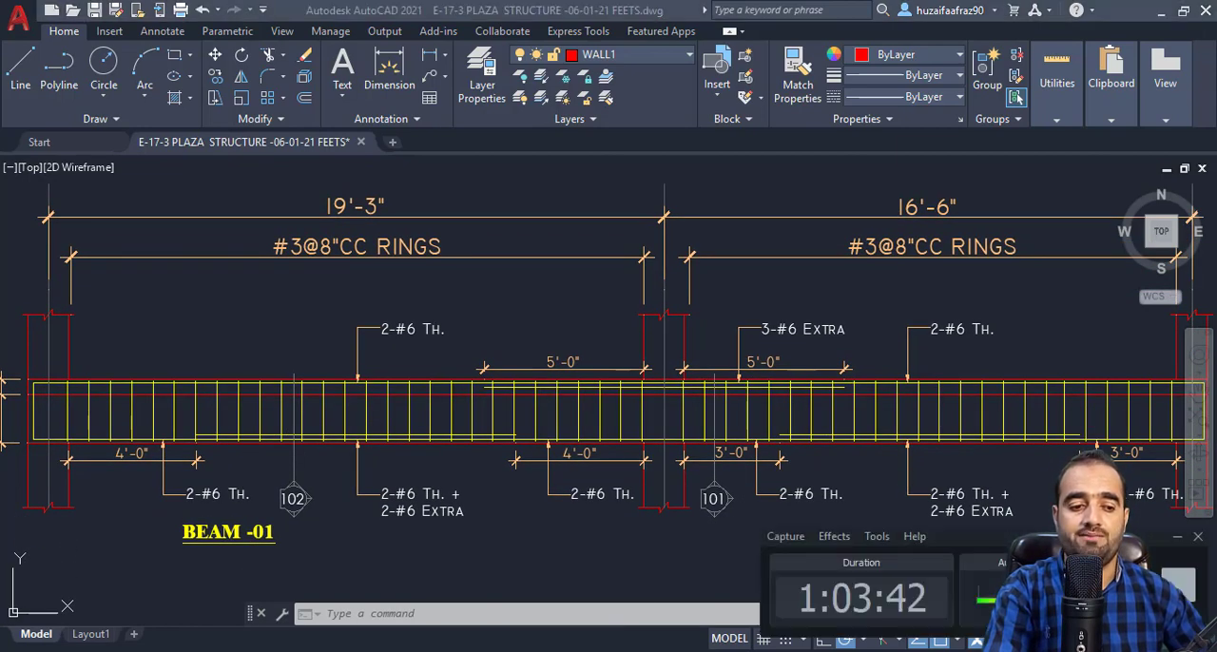
# Switch back to the Book1 workbook in Excel and enter B01 as the member in the first data row.
pyautogui.moveTo(595, 650)
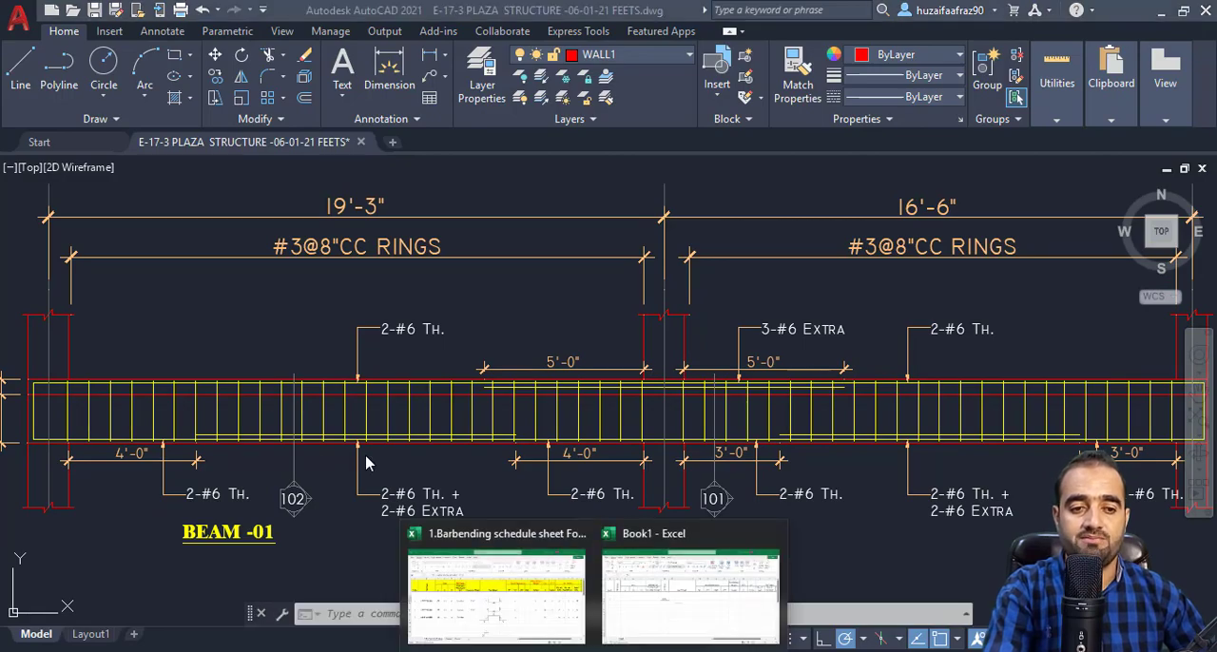
pyautogui.click(671, 594)
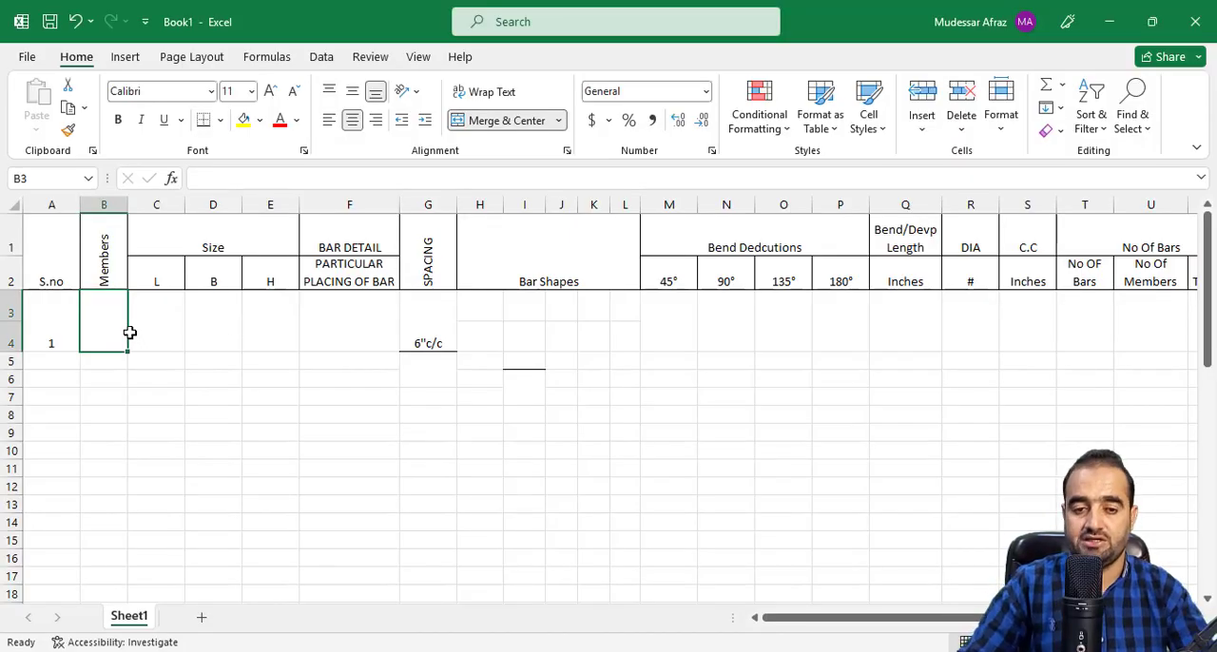
pyautogui.write('b')
pyautogui.write('B')
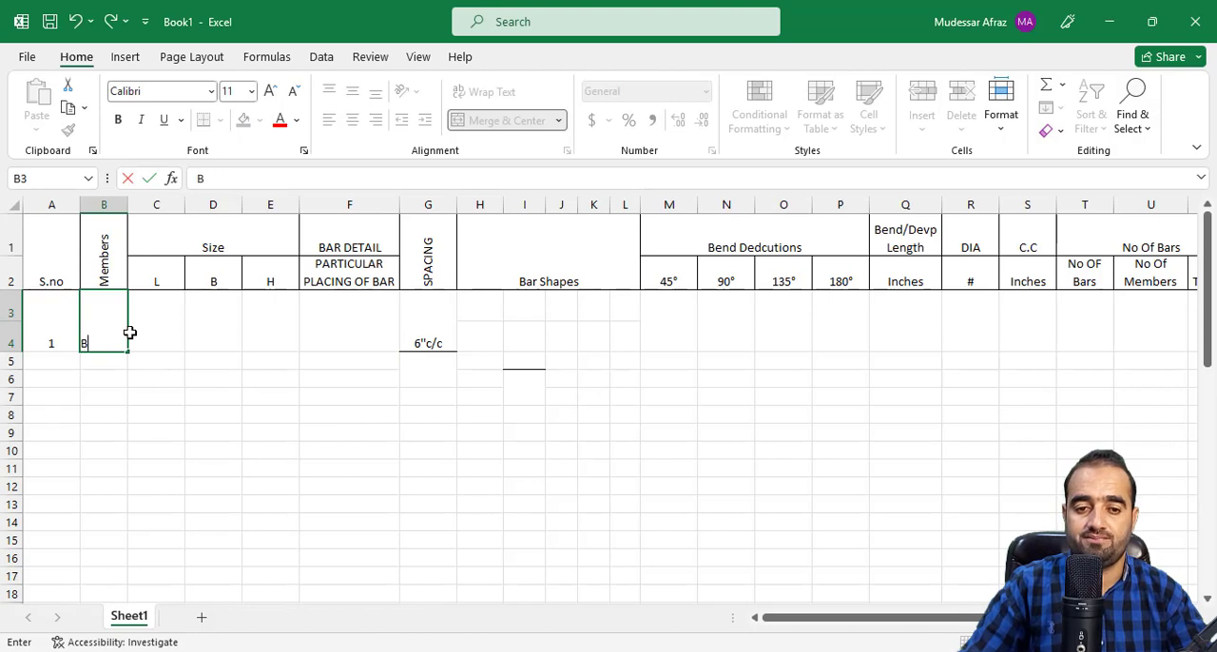
pyautogui.write('01')
pyautogui.press('Tab')
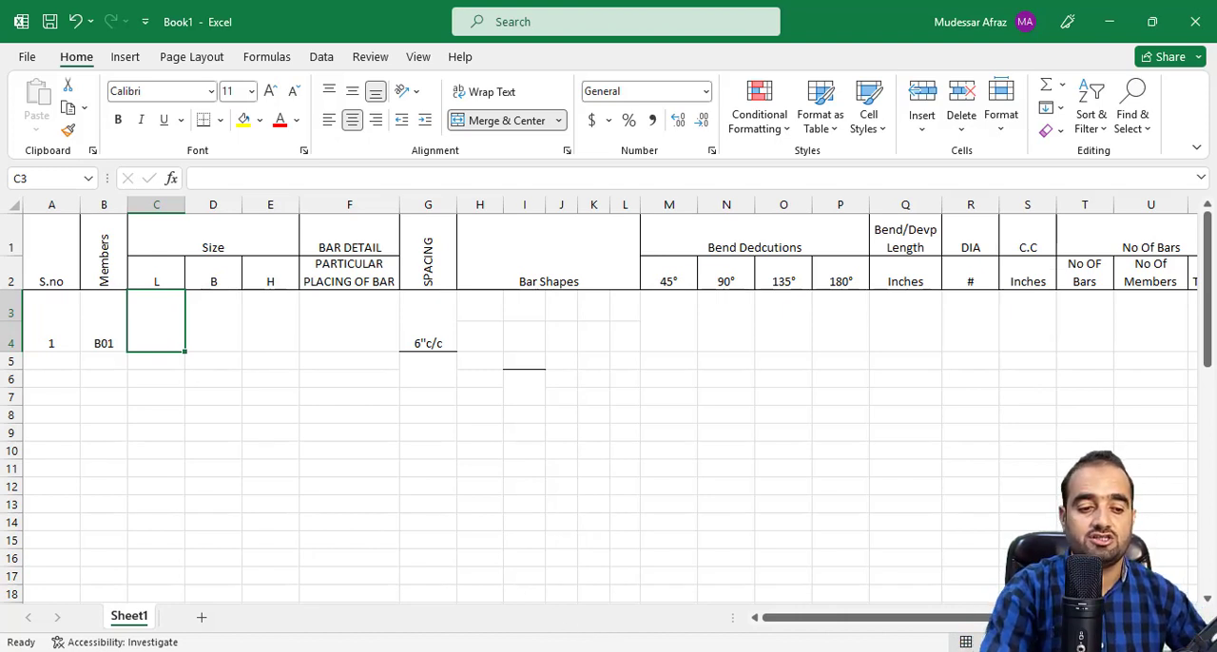
# Return to BEAM-01 in the AutoCAD drawing and open Calculator, placed clear of the 19'-3" span.
pyautogui.click(569, 651)
pyautogui.scroll(-3, 434, 413)
pyautogui.scroll(-1, 162, 340)
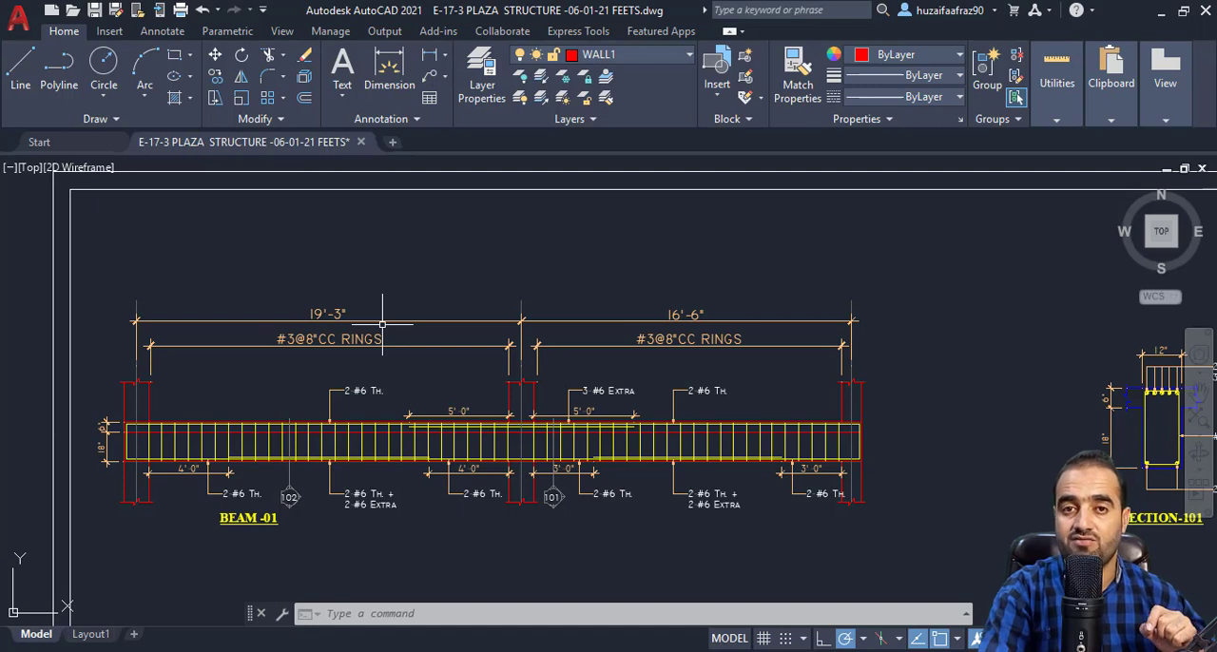
pyautogui.click(209, 651)
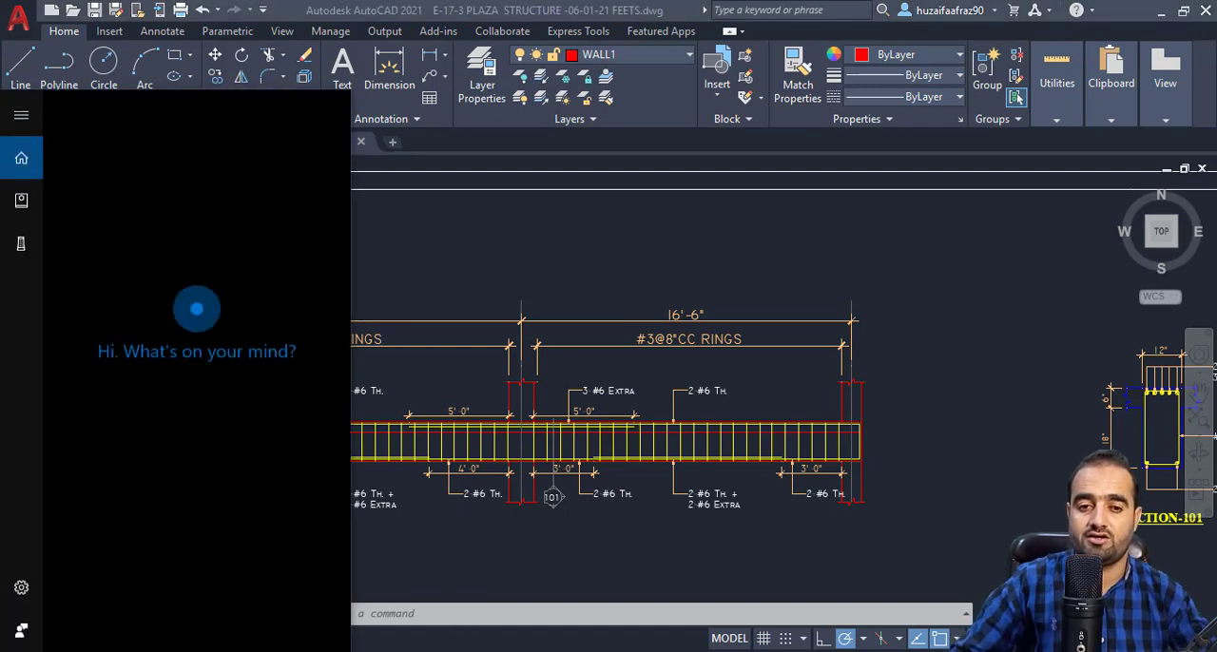
pyautogui.write('c')
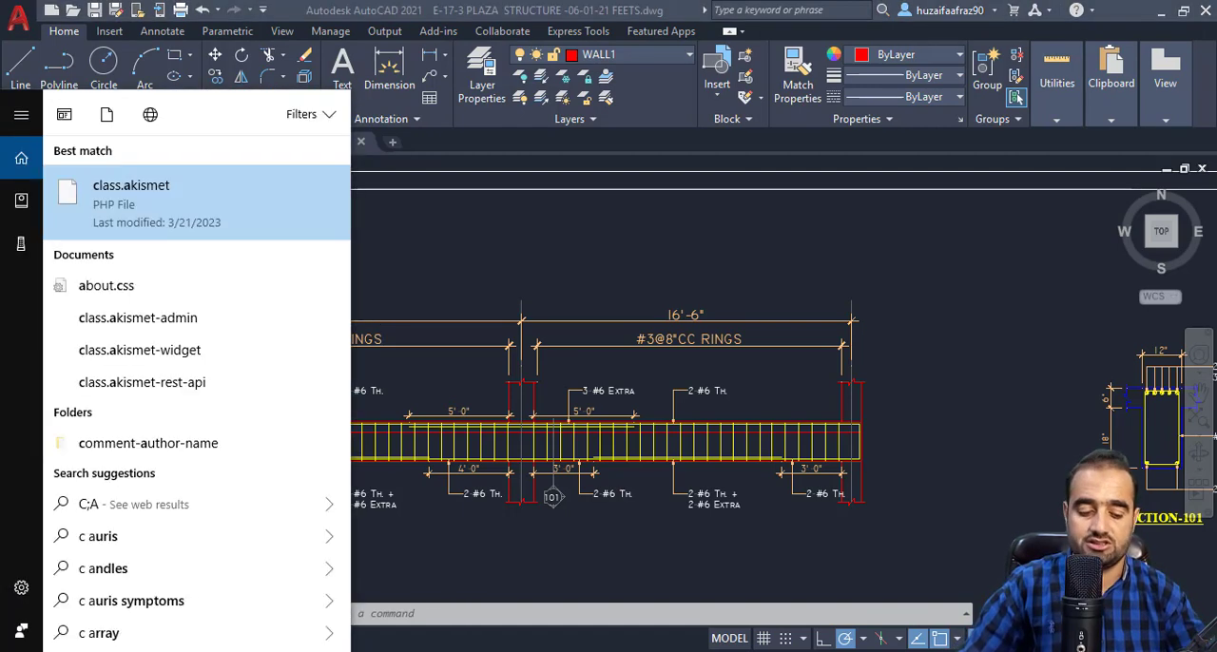
pyautogui.press('BackSpace')
pyautogui.press('BackSpace')
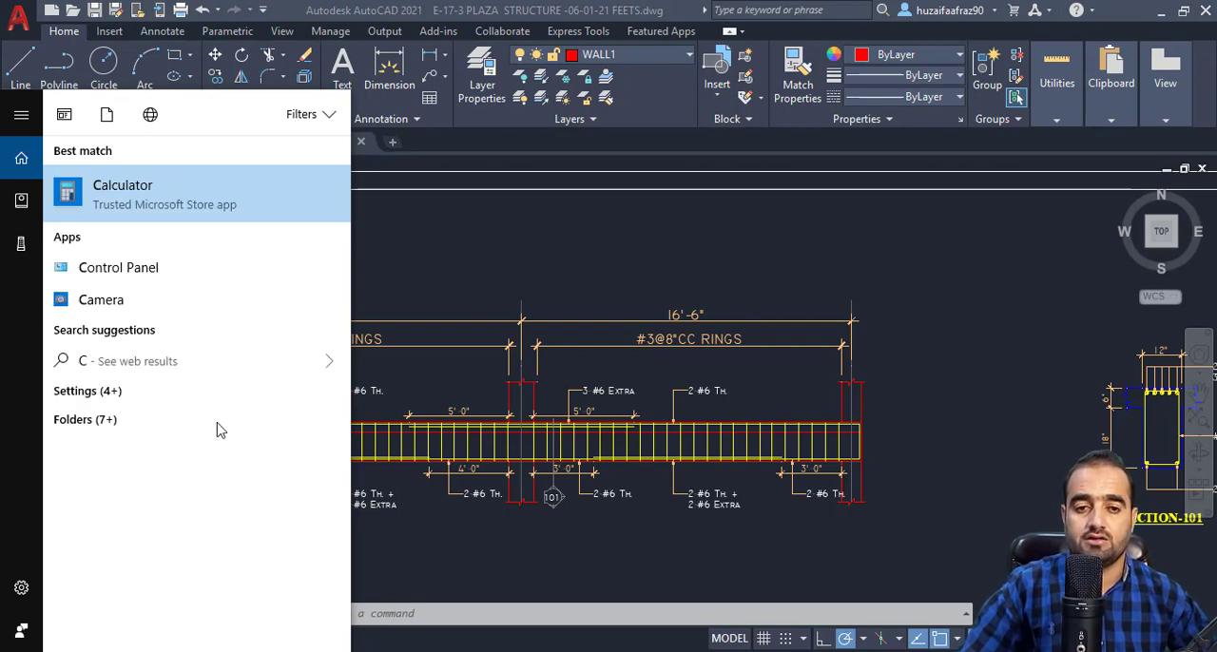
pyautogui.click(234, 210)
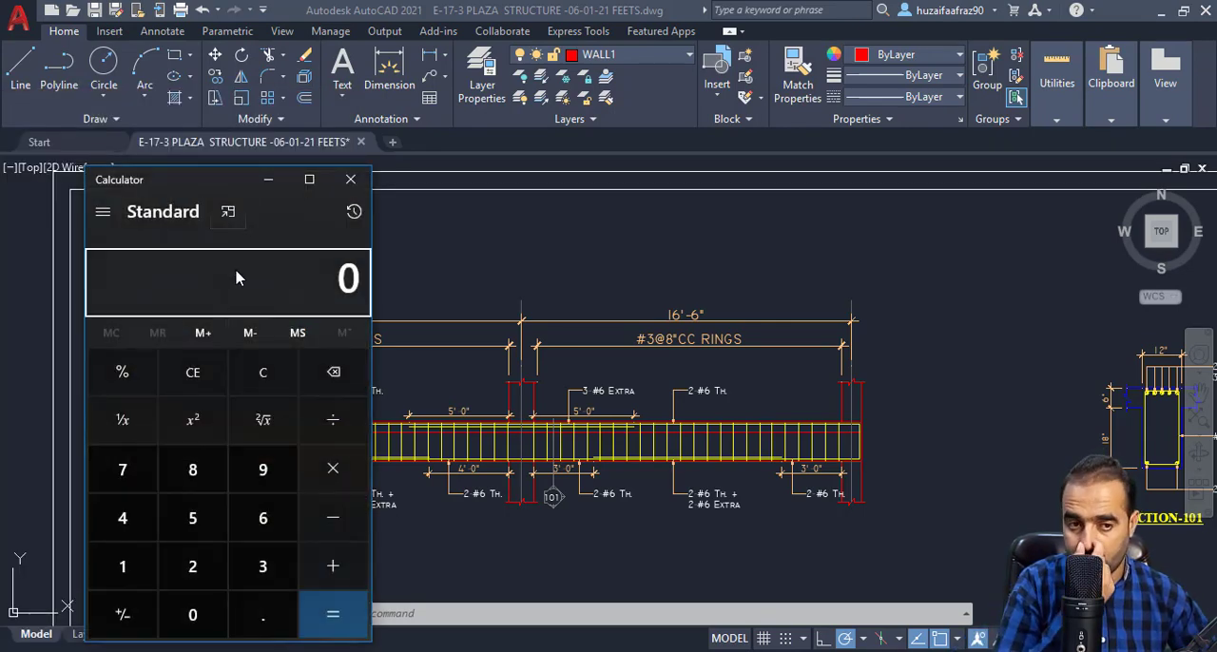
pyautogui.moveTo(210, 179); pyautogui.dragTo(722, 164)
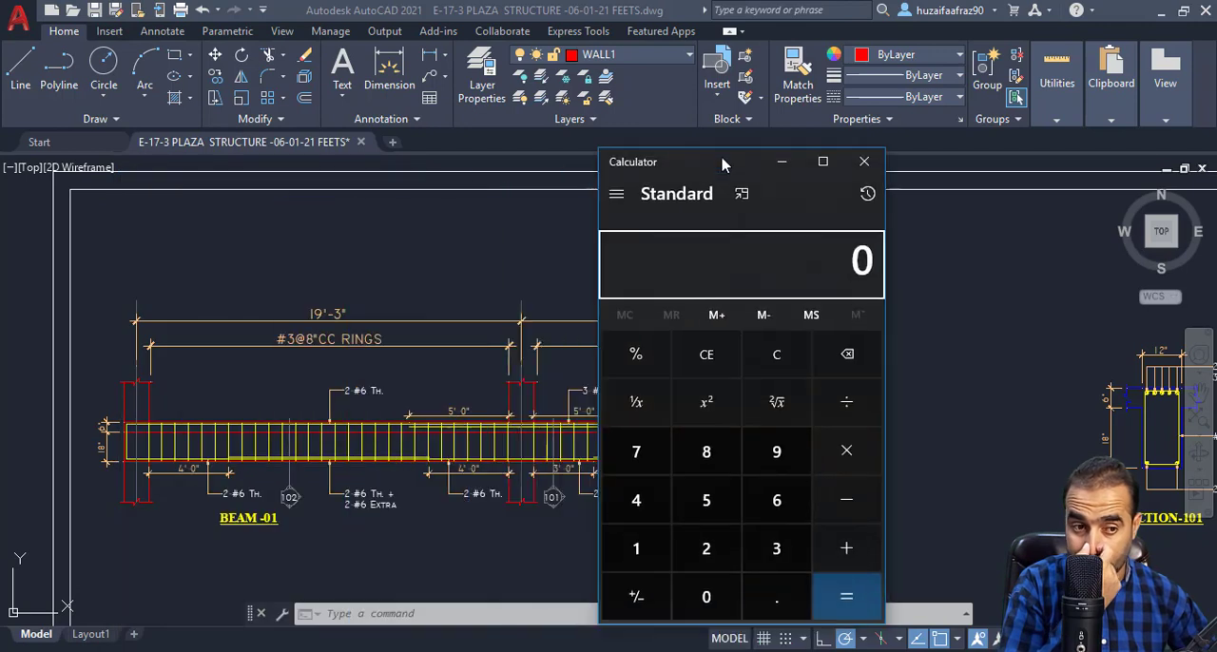
# Convert the 19'-3" span to decimal feet by calculating 3 ÷ 12 + 19.
pyautogui.write('3')
pyautogui.write('12')
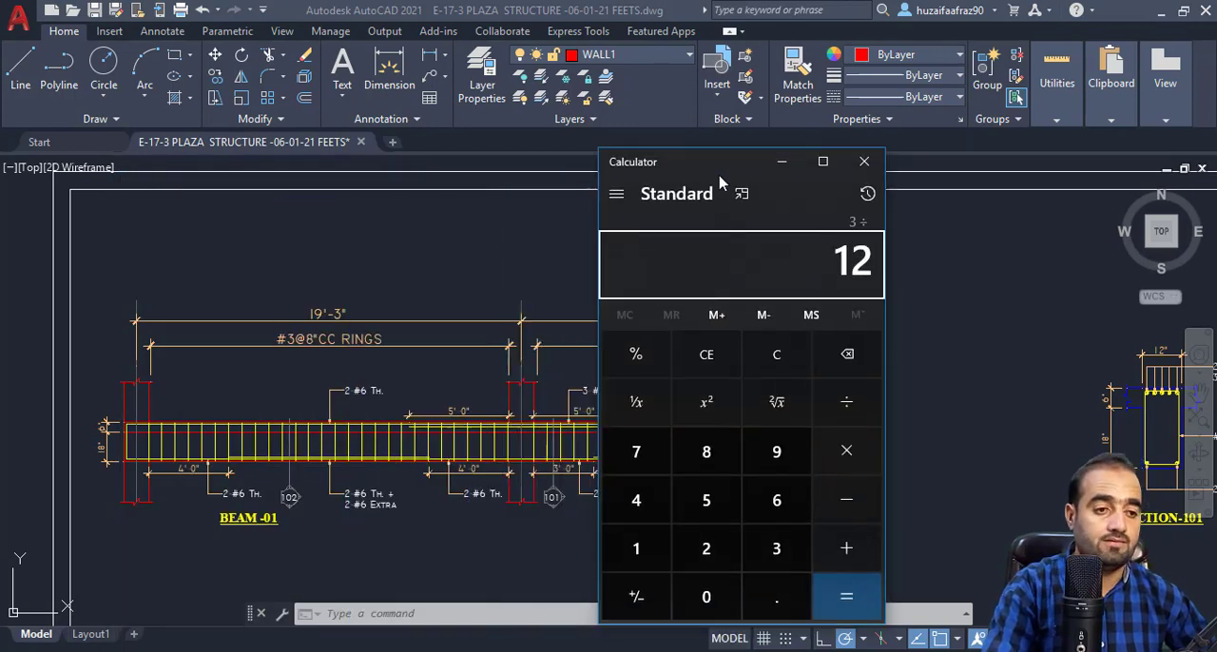
pyautogui.press('Return')
pyautogui.write('+ 19')
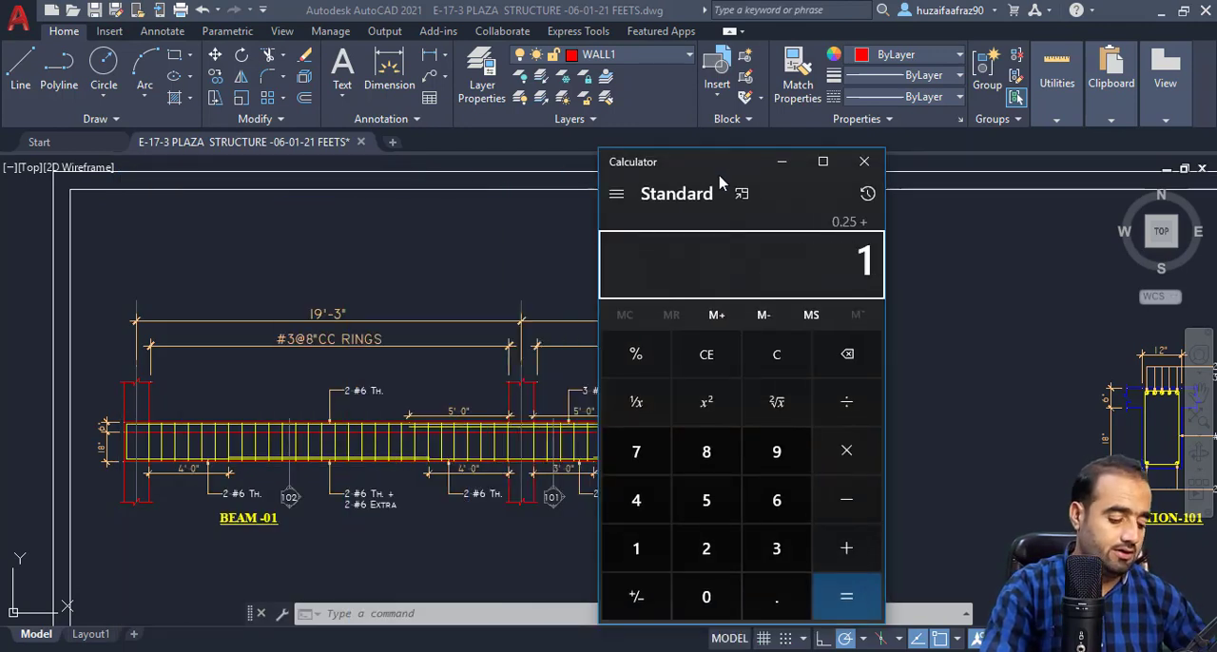
pyautogui.press('Return')
pyautogui.moveTo(720, 167); pyautogui.dragTo(827, 263)
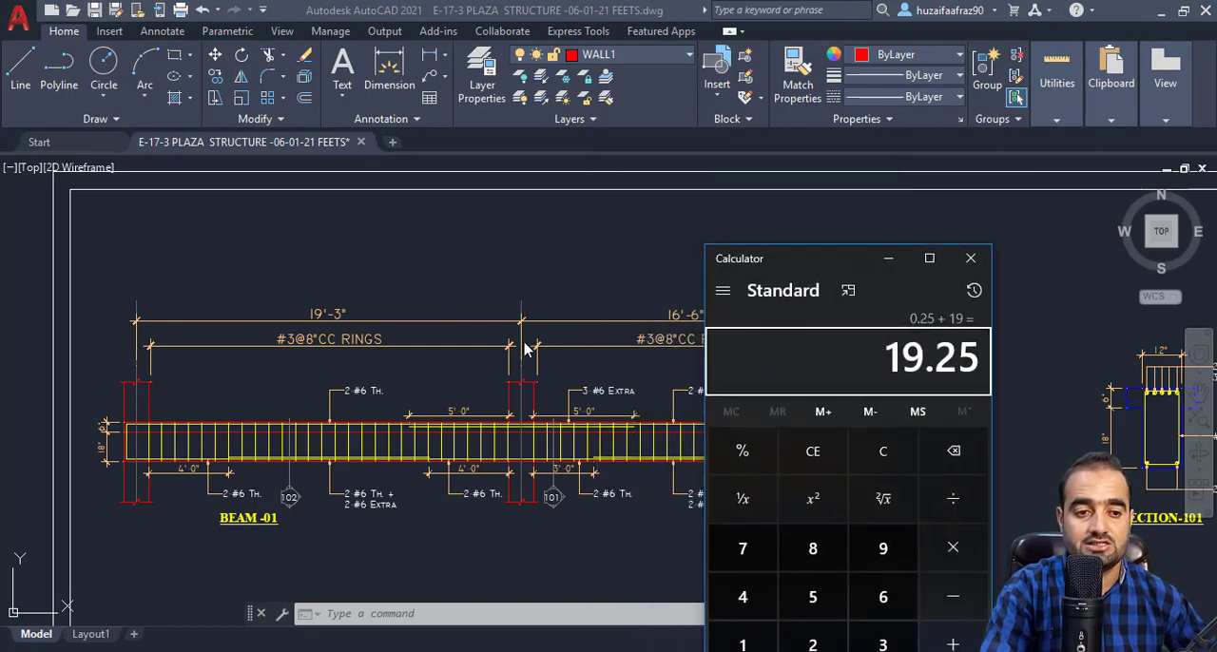
# Add 16.5 for the second span to get the beam's overall length, and minimize Calculator.
pyautogui.moveTo(760, 263); pyautogui.dragTo(177, 234)
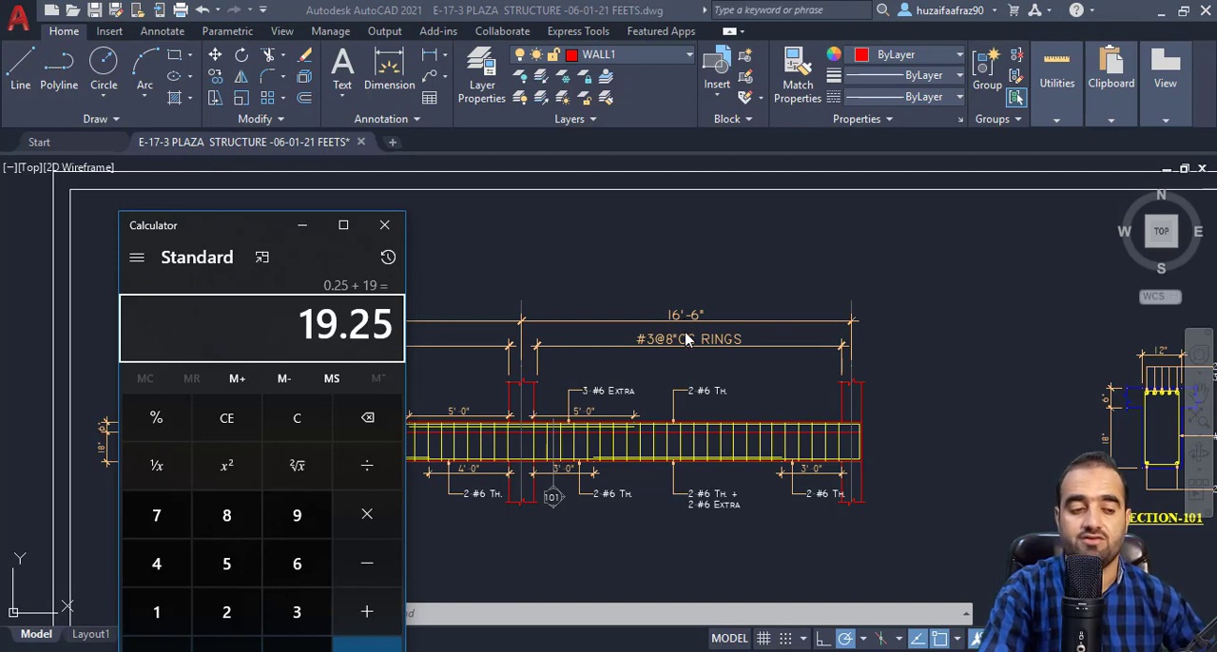
pyautogui.write('+ 16.5')
pyautogui.press('Return')
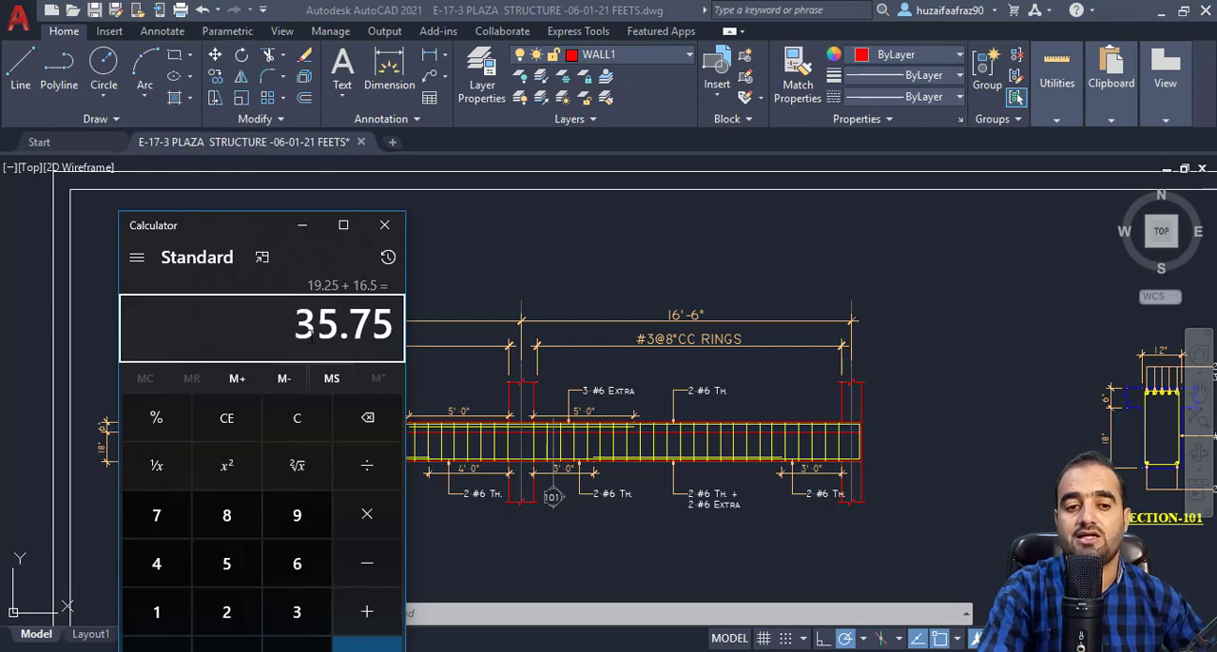
pyautogui.click(302, 225)
# Examine where the BEAM-01 span dimensions begin and end at the outer columns on both ends of the elevation.
pyautogui.scroll(-4, 580, 352)
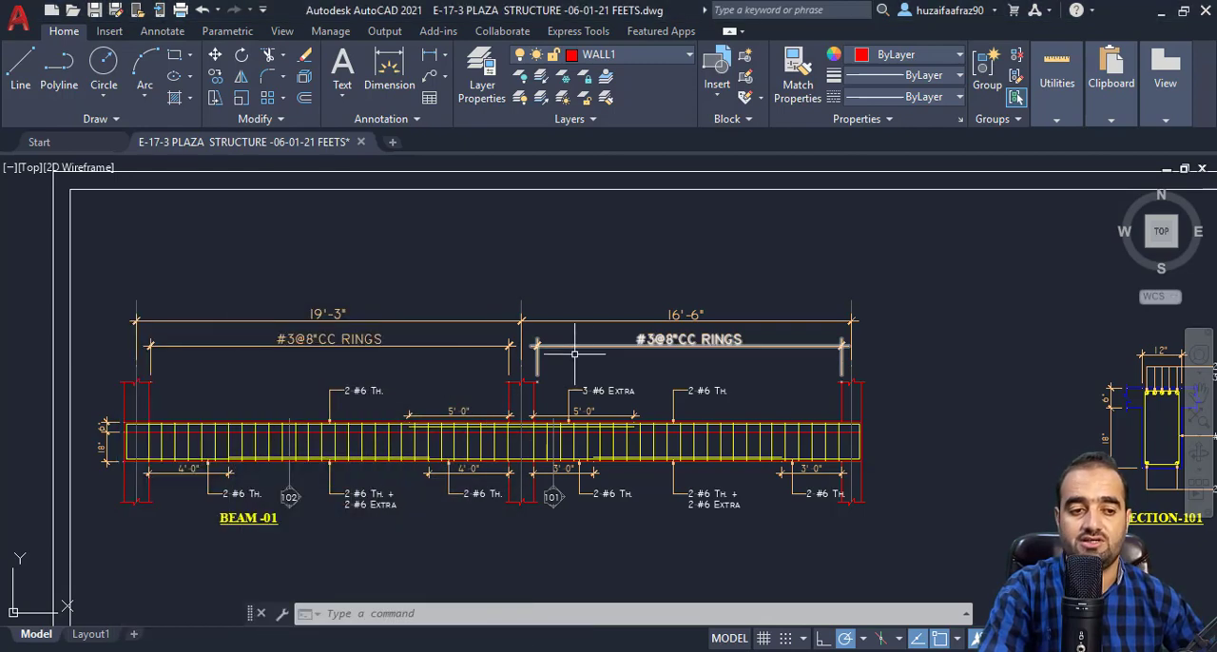
pyautogui.scroll(10, 601, 364)
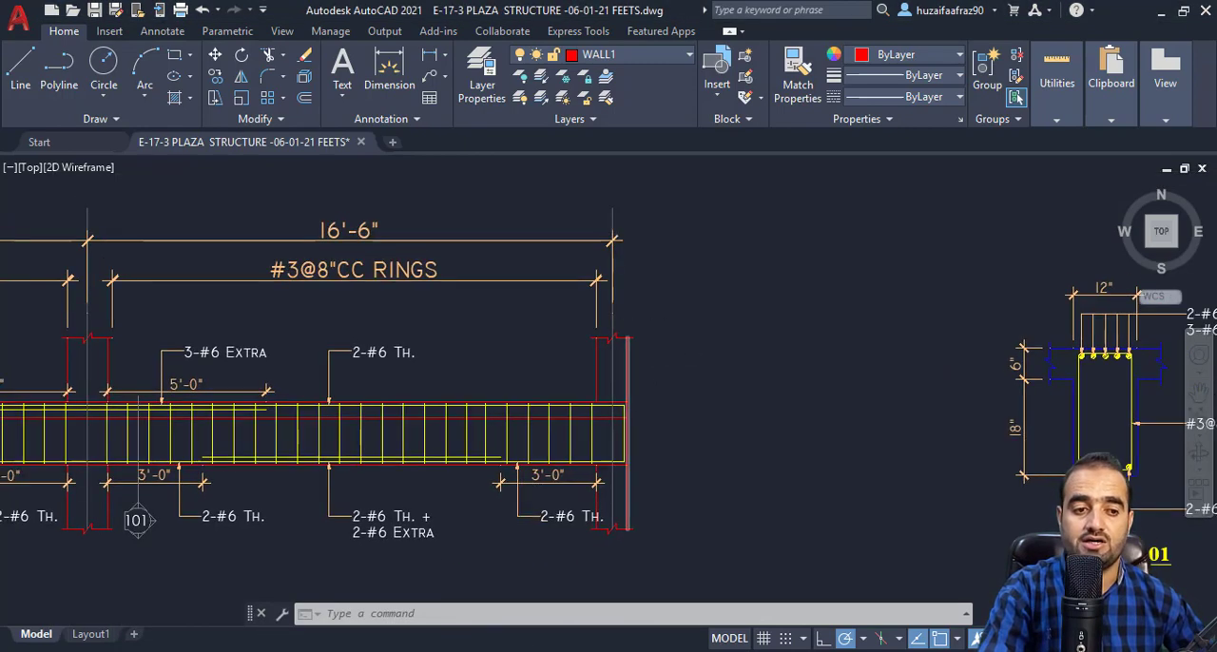
pyautogui.scroll(-5, 611, 361)
pyautogui.scroll(6, 408, 358)
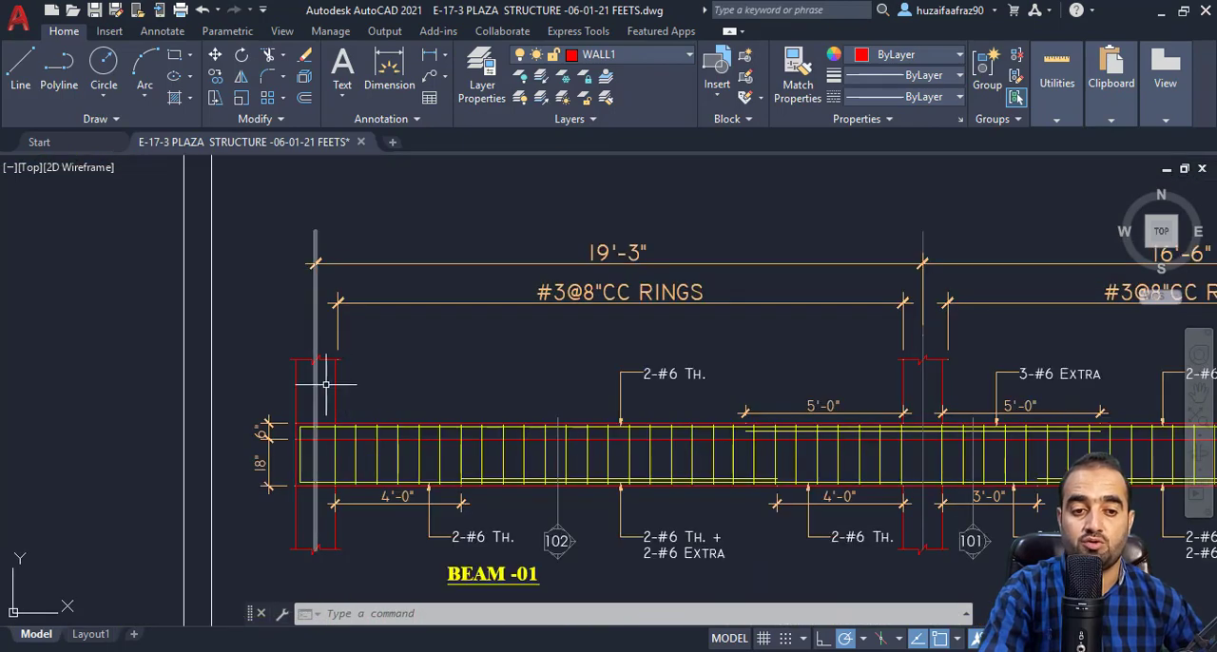
pyautogui.moveTo(330, 379); pyautogui.dragTo(309, 384)
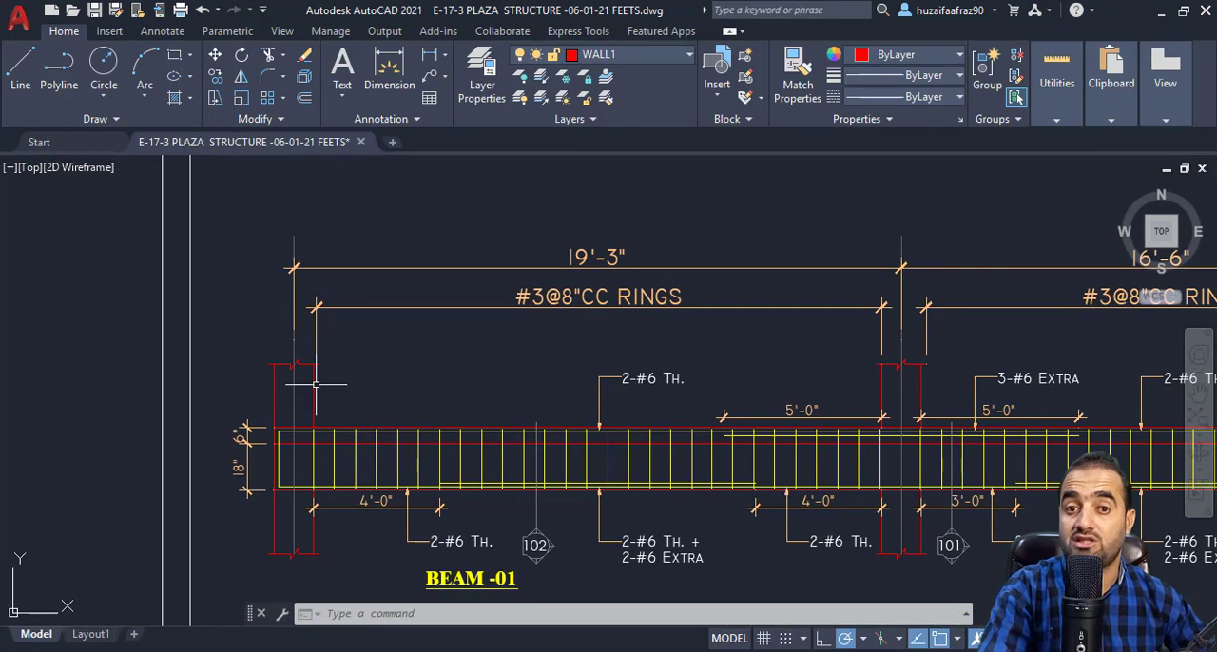
pyautogui.scroll(-4, 190, 390)
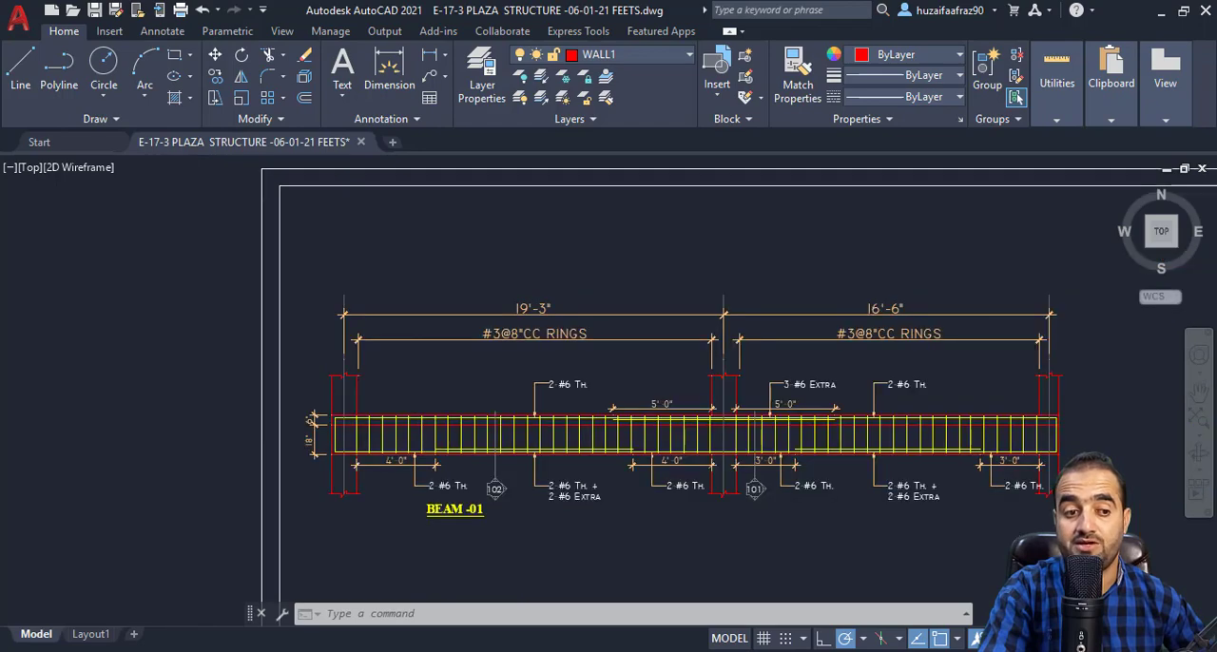
pyautogui.scroll(3, 647, 399)
pyautogui.scroll(-5, 729, 389)
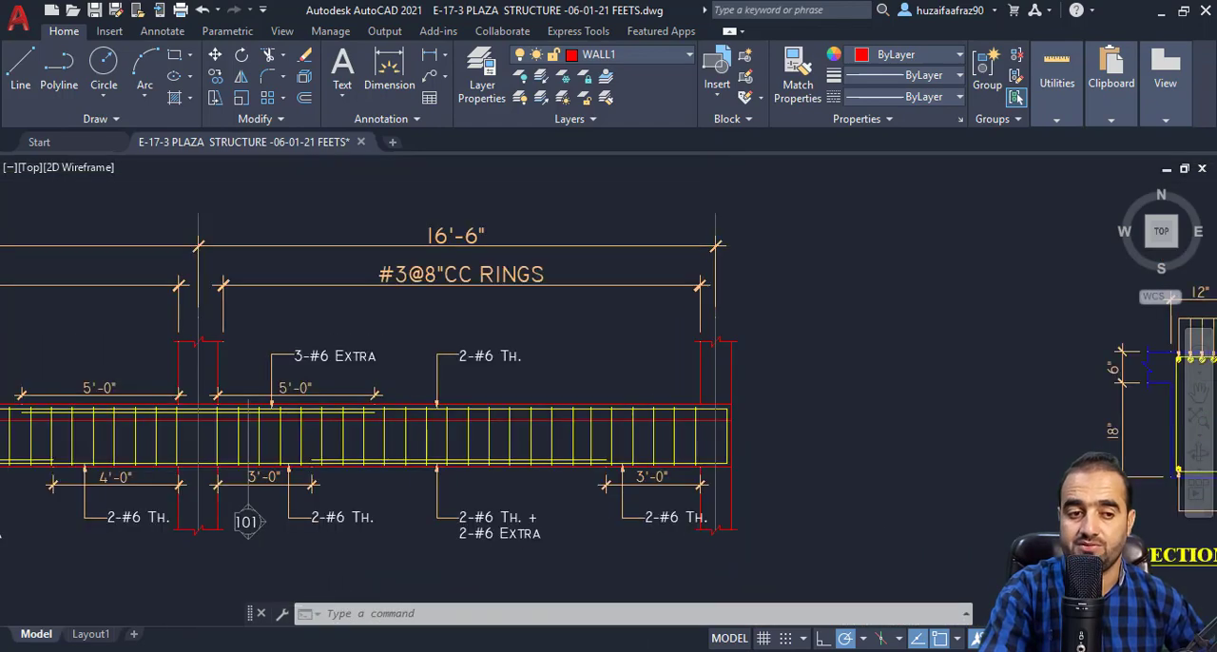
# Locate BEAM-01 on the slab framing plan and examine the columns that support it.
pyautogui.scroll(-4, 649, 437)
pyautogui.moveTo(656, 413); pyautogui.dragTo(634, 504)
pyautogui.moveTo(735, 276)
pyautogui.mouseDown()
pyautogui.moveTo(722, 306)
pyautogui.moveTo(534, 414)
pyautogui.moveTo(599, 369)
pyautogui.mouseUp()
pyautogui.scroll(-2, 535, 409)
pyautogui.scroll(5, 599, 369)
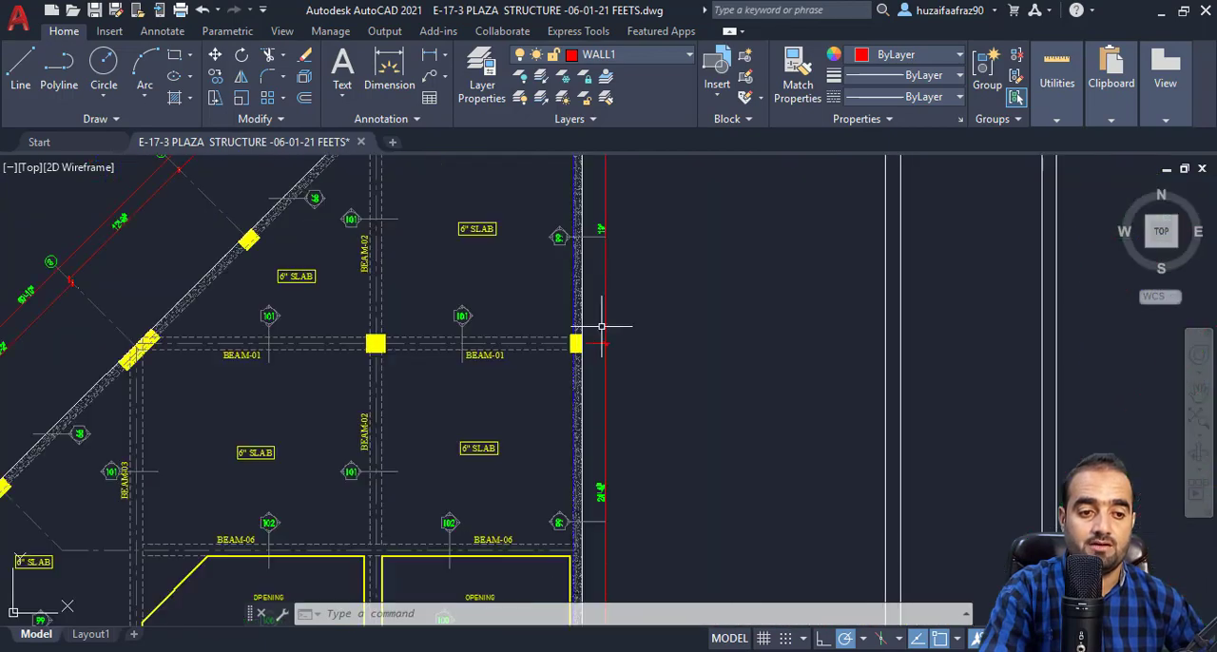
# Find the column labels along the BEAM-01 grid line on the foundation plan.
pyautogui.scroll(-3, 601, 333)
pyautogui.moveTo(598, 437); pyautogui.dragTo(580, 521)
pyautogui.scroll(-4, 577, 458)
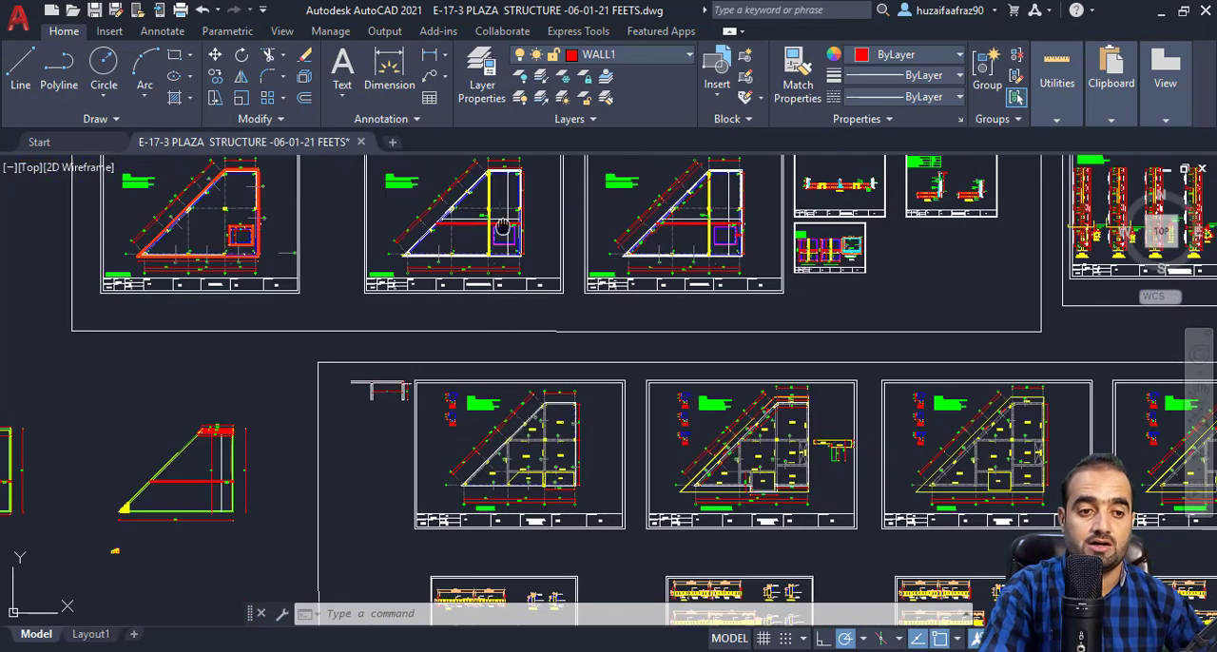
pyautogui.scroll(10, 460, 272)
pyautogui.moveTo(502, 227)
pyautogui.mouseDown()
pyautogui.moveTo(516, 286)
pyautogui.moveTo(329, 412)
pyautogui.mouseUp()
pyautogui.scroll(-4, 329, 412)
pyautogui.moveTo(400, 390); pyautogui.dragTo(531, 355)
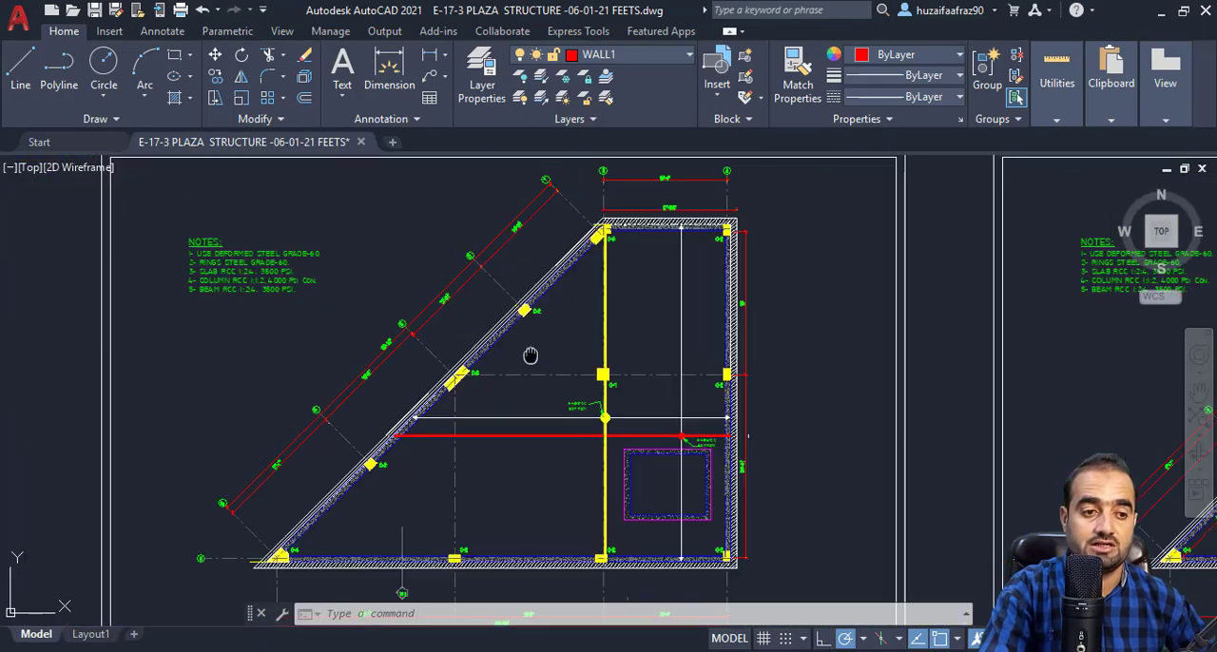
pyautogui.scroll(6, 495, 390)
pyautogui.scroll(-4, 354, 314)
pyautogui.moveTo(353, 315)
pyautogui.mouseDown()
pyautogui.moveTo(410, 332)
pyautogui.moveTo(241, 332)
pyautogui.mouseUp()
pyautogui.scroll(4, 657, 340)
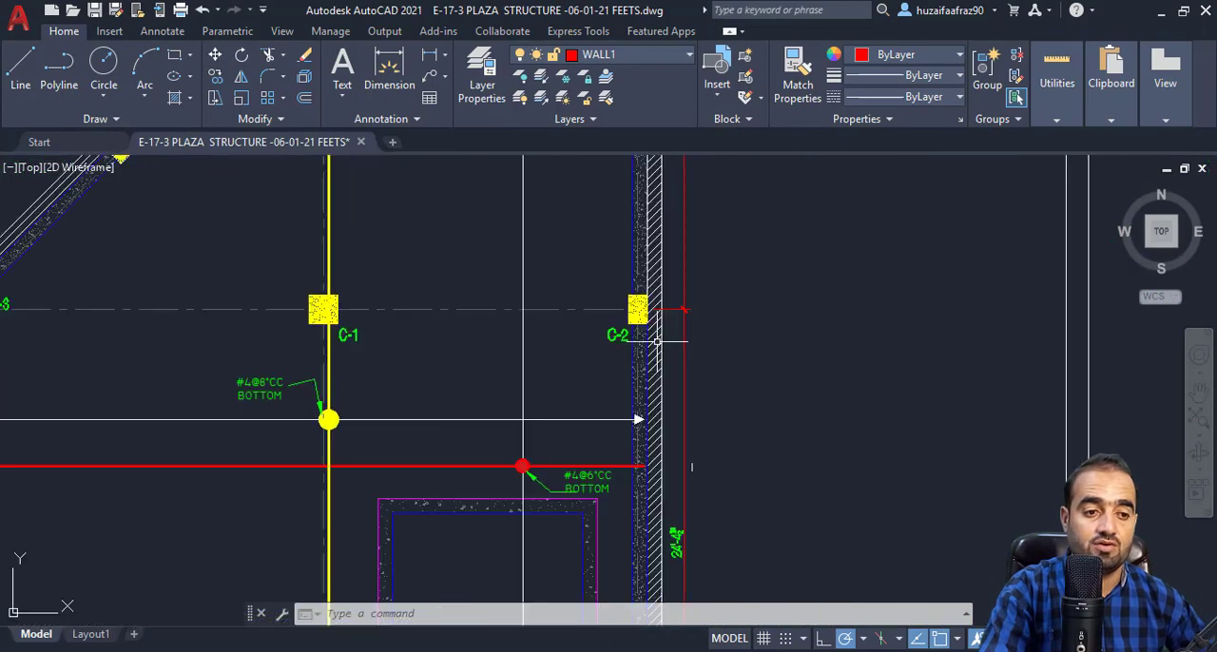
pyautogui.scroll(-6, 593, 327)
pyautogui.scroll(2, 557, 334)
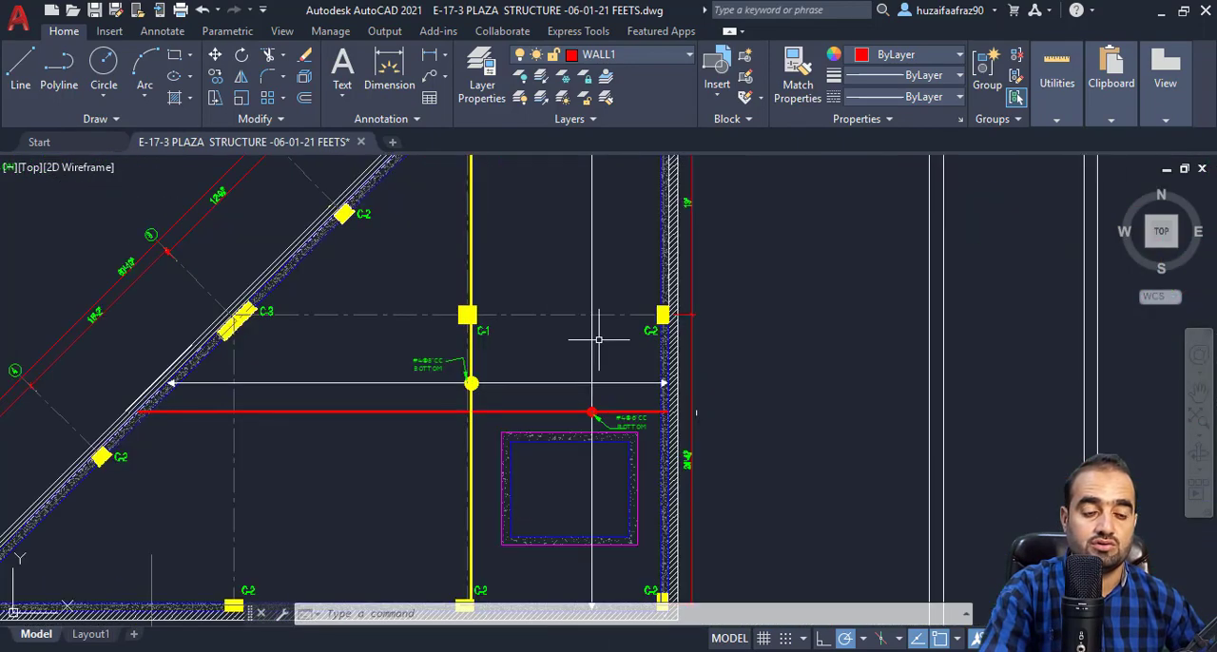
# Open the RCC columns reinforcement detail sheet and examine the section dimensions of column C-2.
pyautogui.scroll(-8, 696, 413)
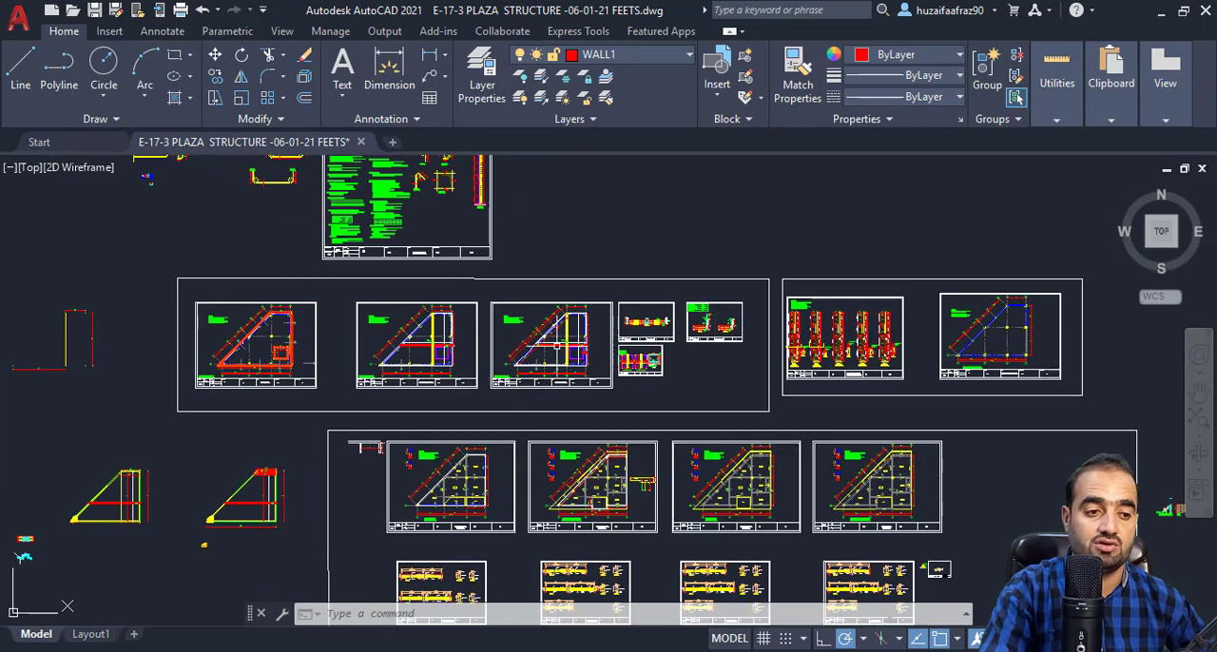
pyautogui.scroll(3, 918, 342)
pyautogui.scroll(6, 856, 358)
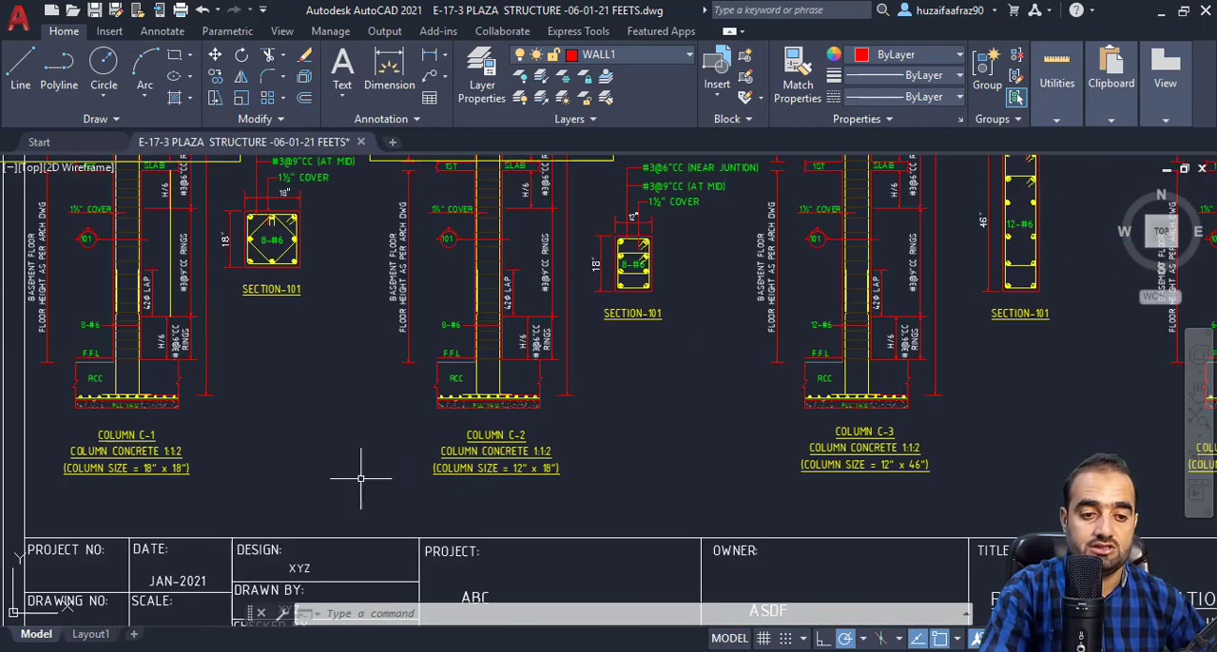
pyautogui.scroll(5, 595, 374)
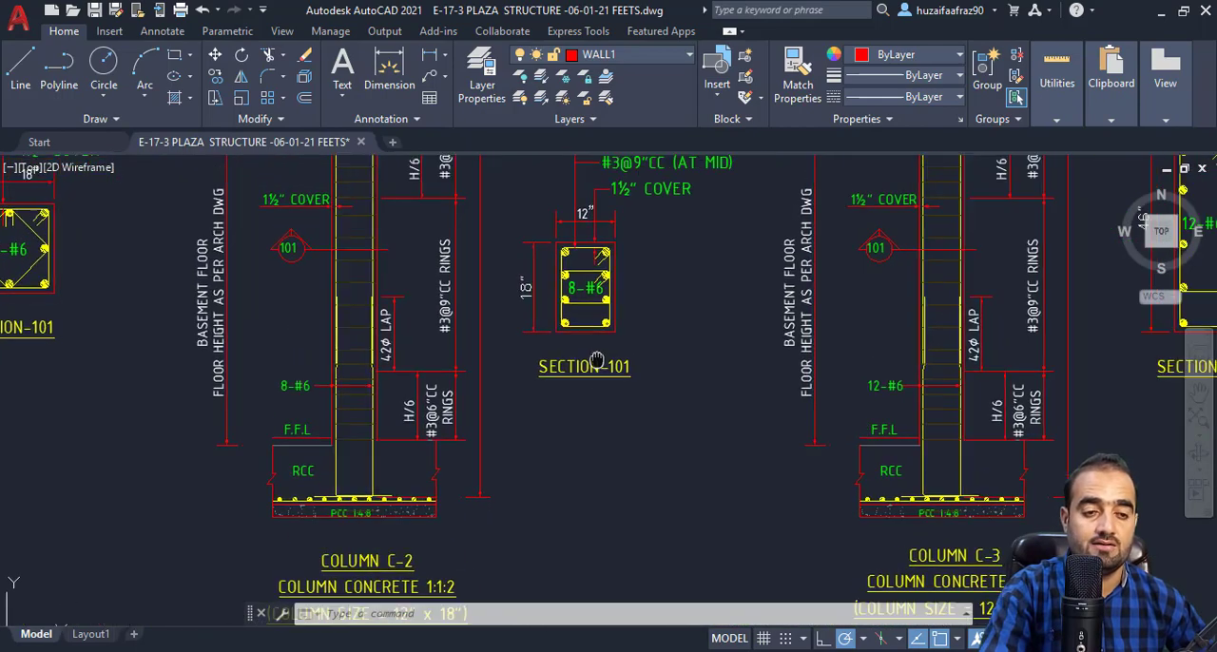
pyautogui.moveTo(583, 336); pyautogui.dragTo(583, 423)
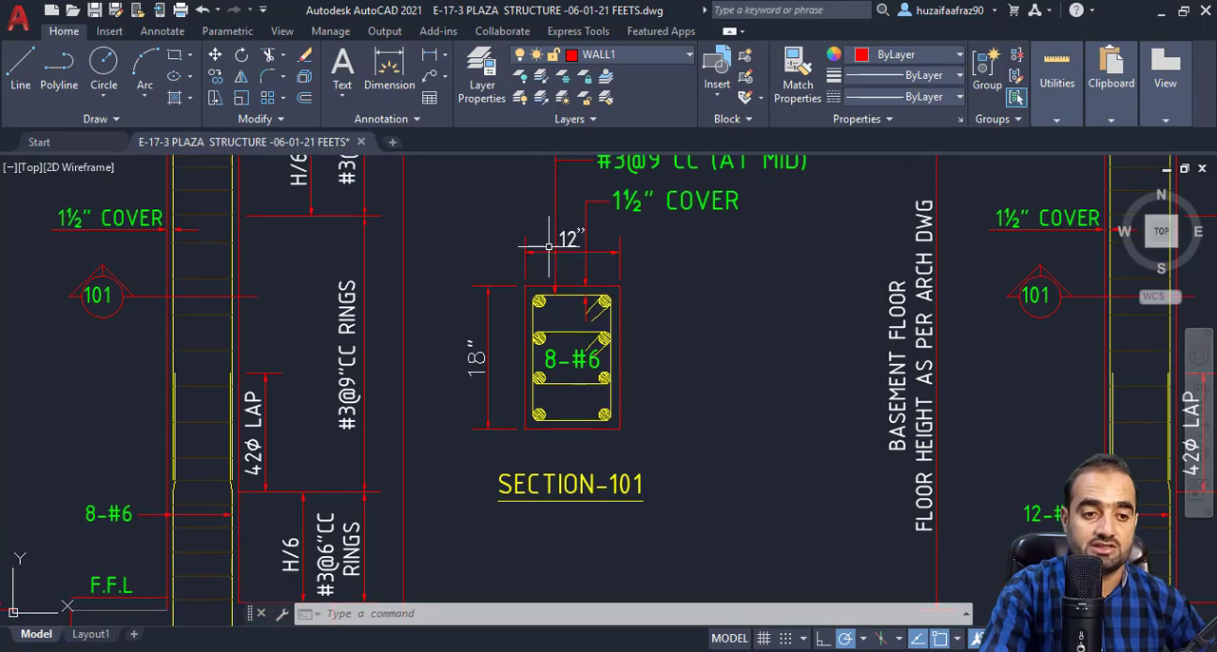
pyautogui.scroll(-6, 570, 242)
pyautogui.scroll(6, 487, 332)
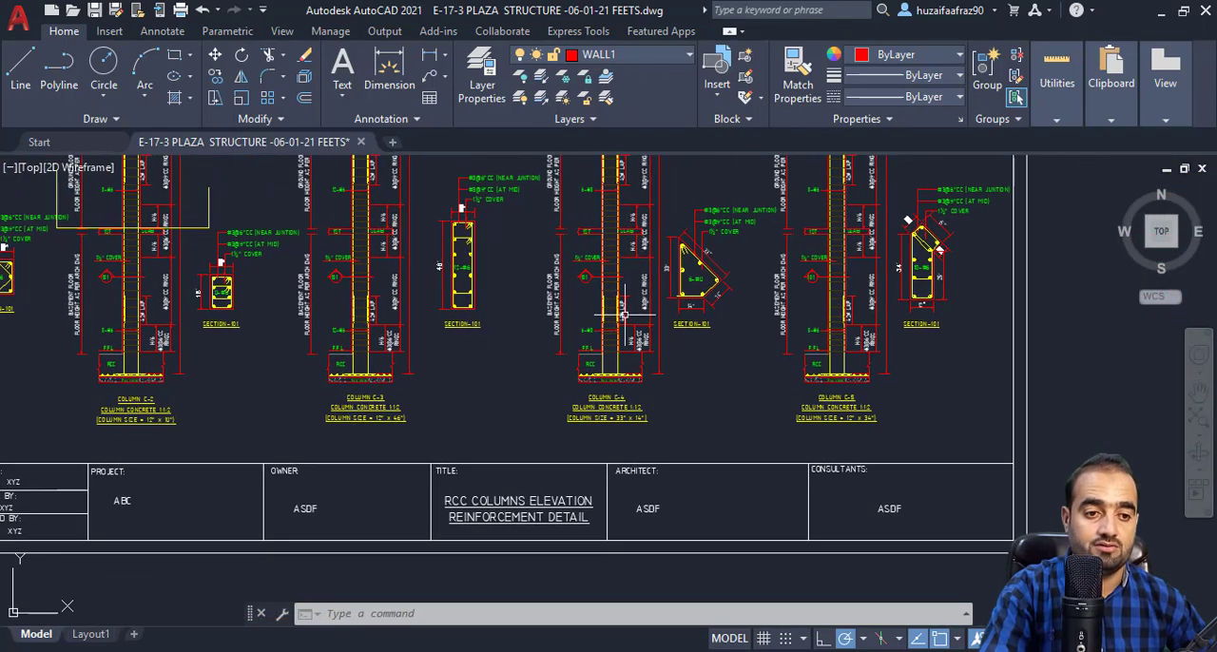
# Examine the width and depth of column C-3 in its section on the column detail sheet.
pyautogui.scroll(-5, 516, 386)
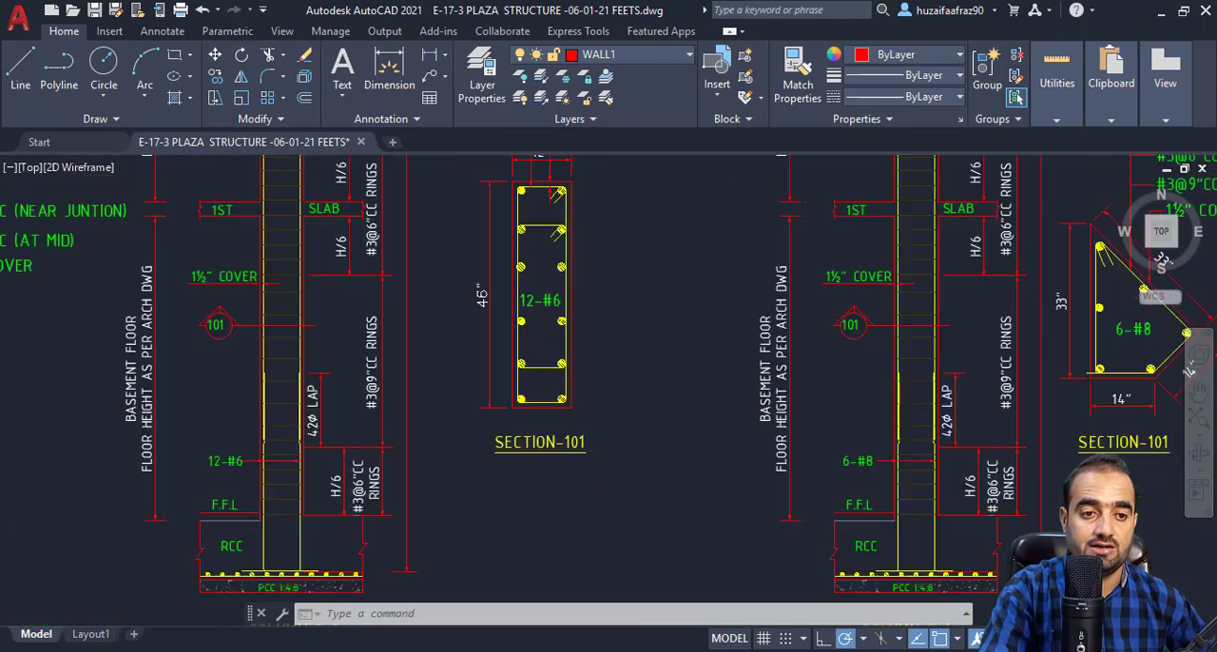
pyautogui.moveTo(565, 401)
pyautogui.mouseDown()
pyautogui.moveTo(657, 395)
pyautogui.moveTo(541, 488)
pyautogui.mouseUp()
pyautogui.scroll(2, 480, 526)
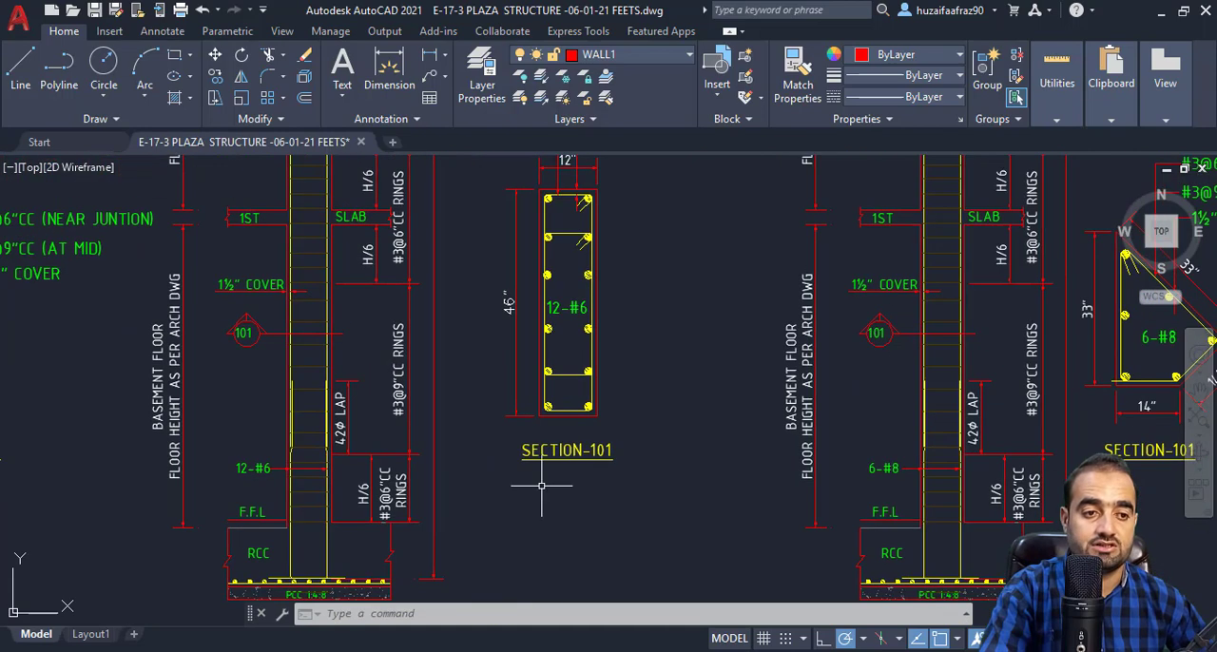
pyautogui.moveTo(603, 381); pyautogui.dragTo(599, 438)
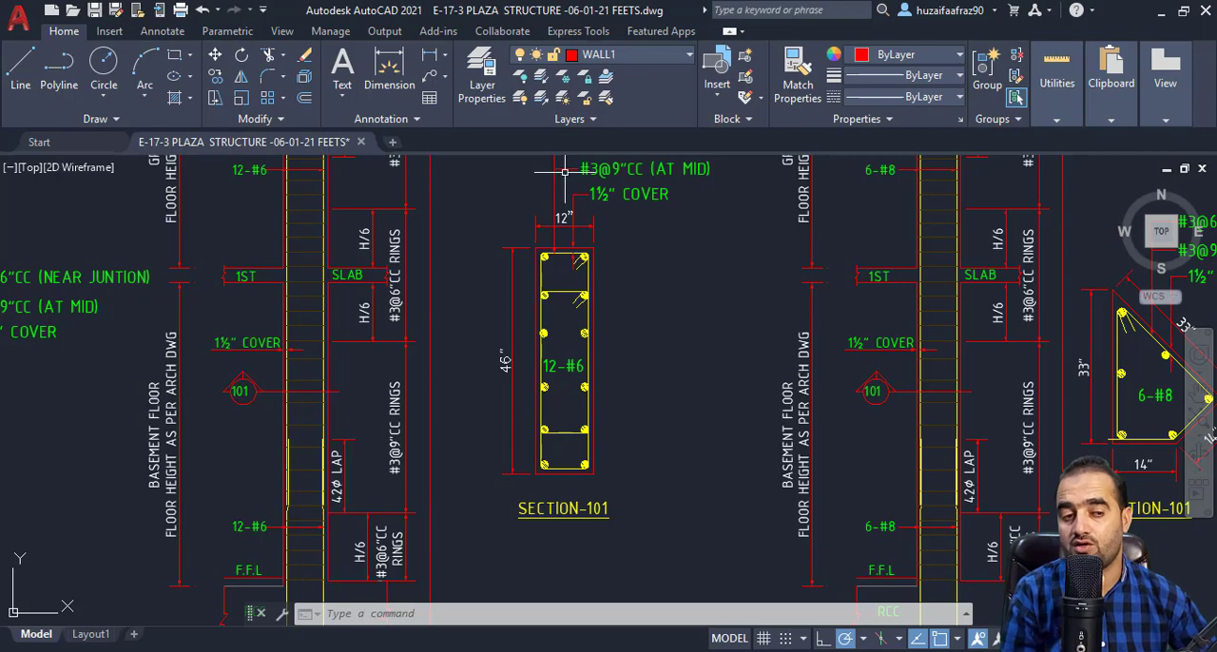
pyautogui.scroll(-2, 553, 249)
pyautogui.moveTo(553, 249); pyautogui.dragTo(603, 251)
pyautogui.scroll(-2, 608, 409)
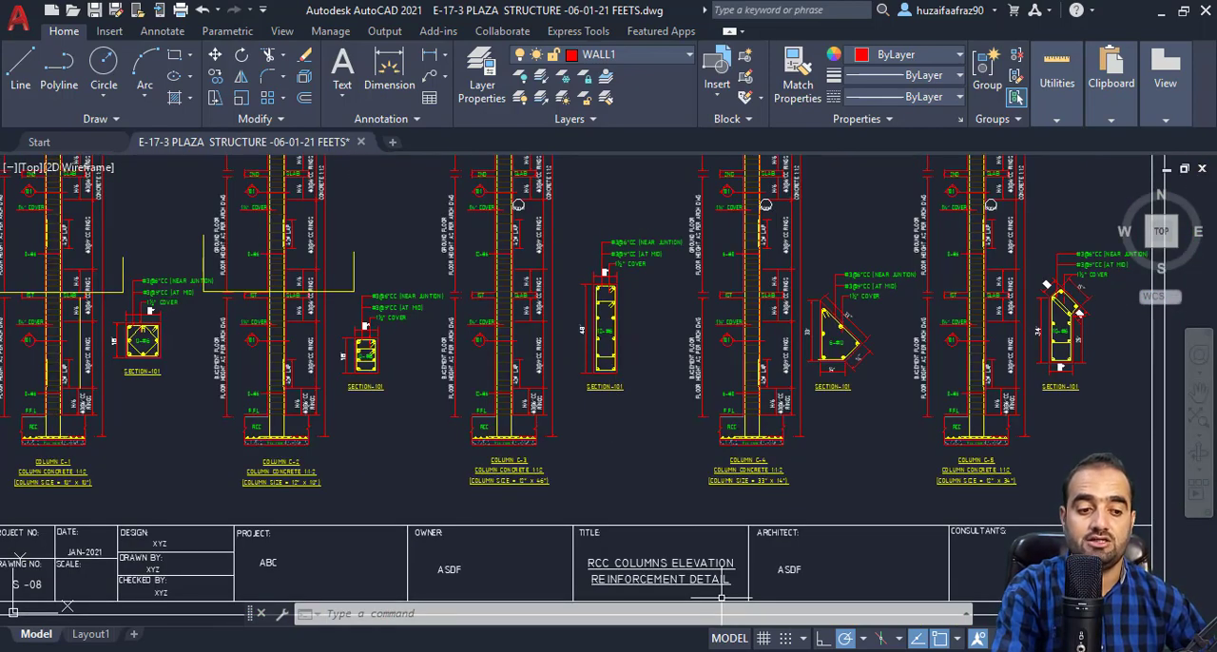
# Switch to Calculator, add 1 to the beam's overall length, and minimize Calculator.
pyautogui.hotkey('alt', 'Tab')
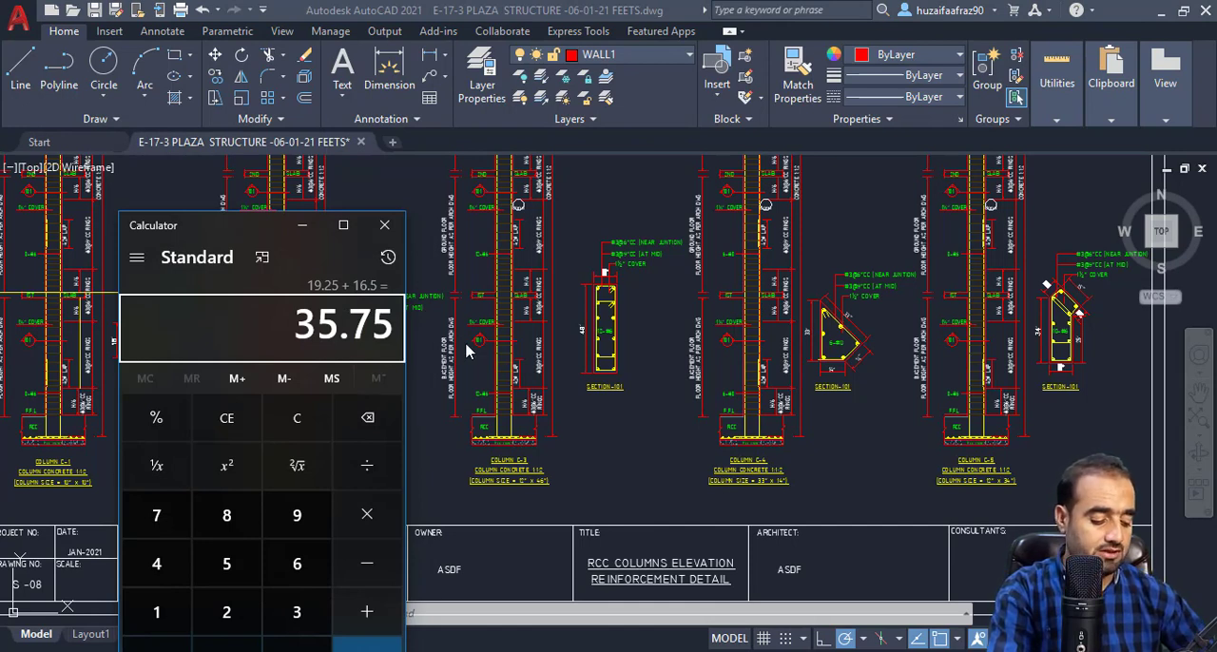
pyautogui.write('+1')
pyautogui.press('Return')
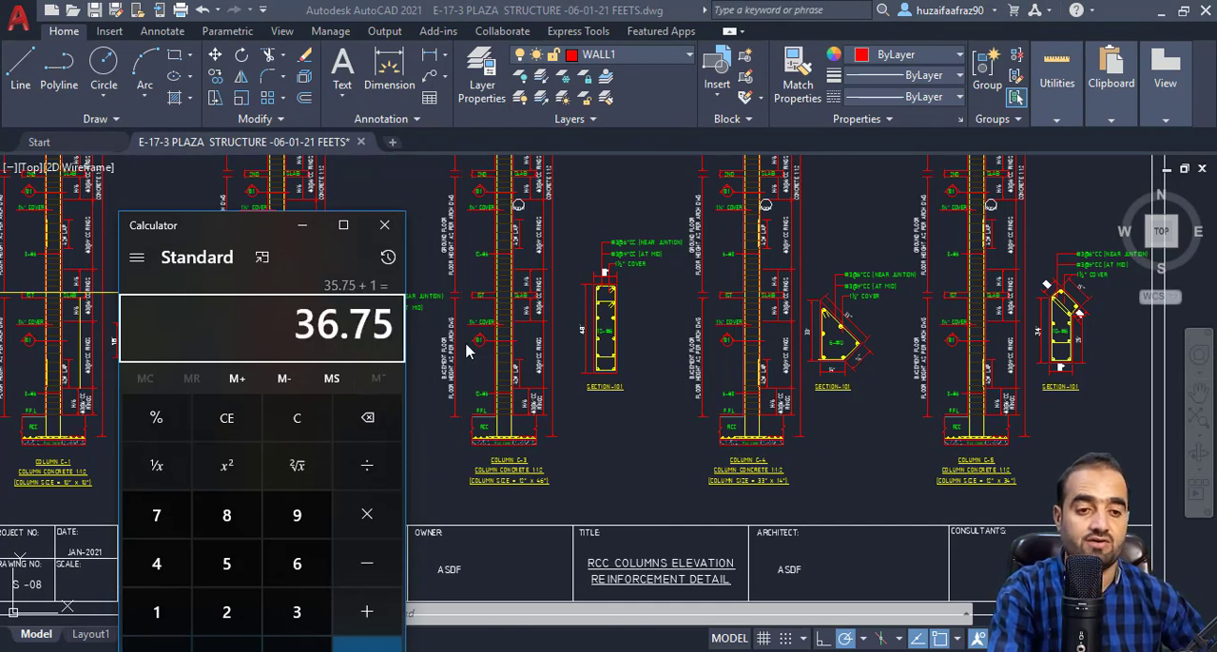
pyautogui.click(301, 231)
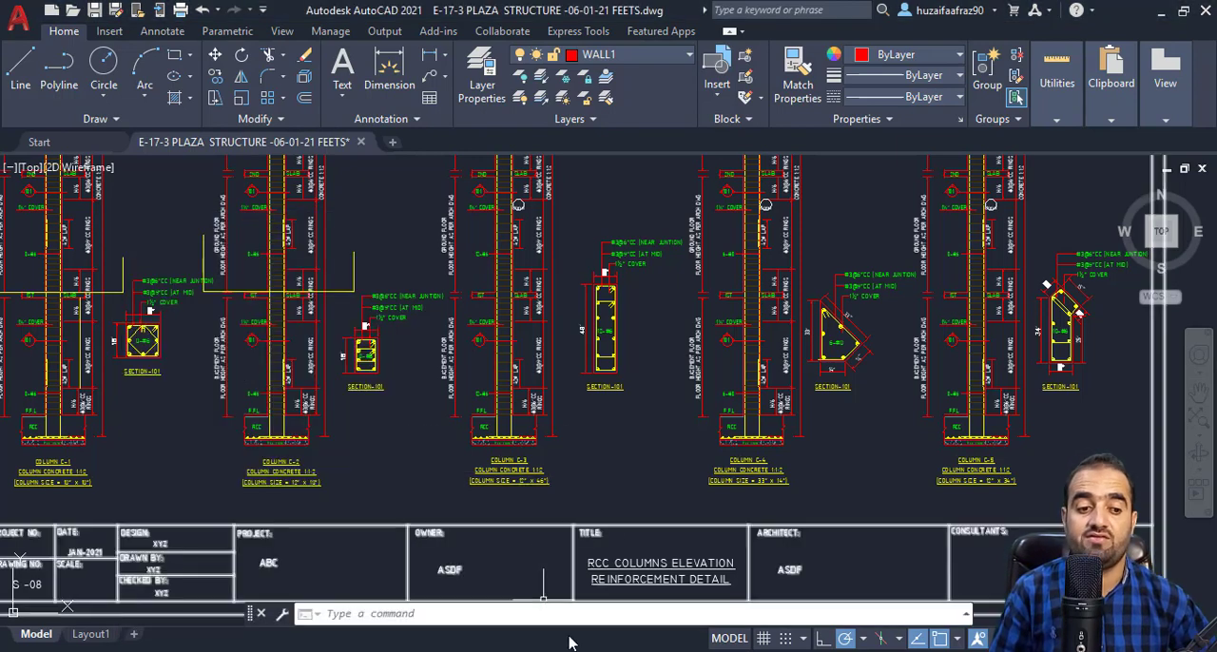
# Switch to Excel and enter the length of B01 in inches with the formula =36.75*12.
pyautogui.click(509, 551)
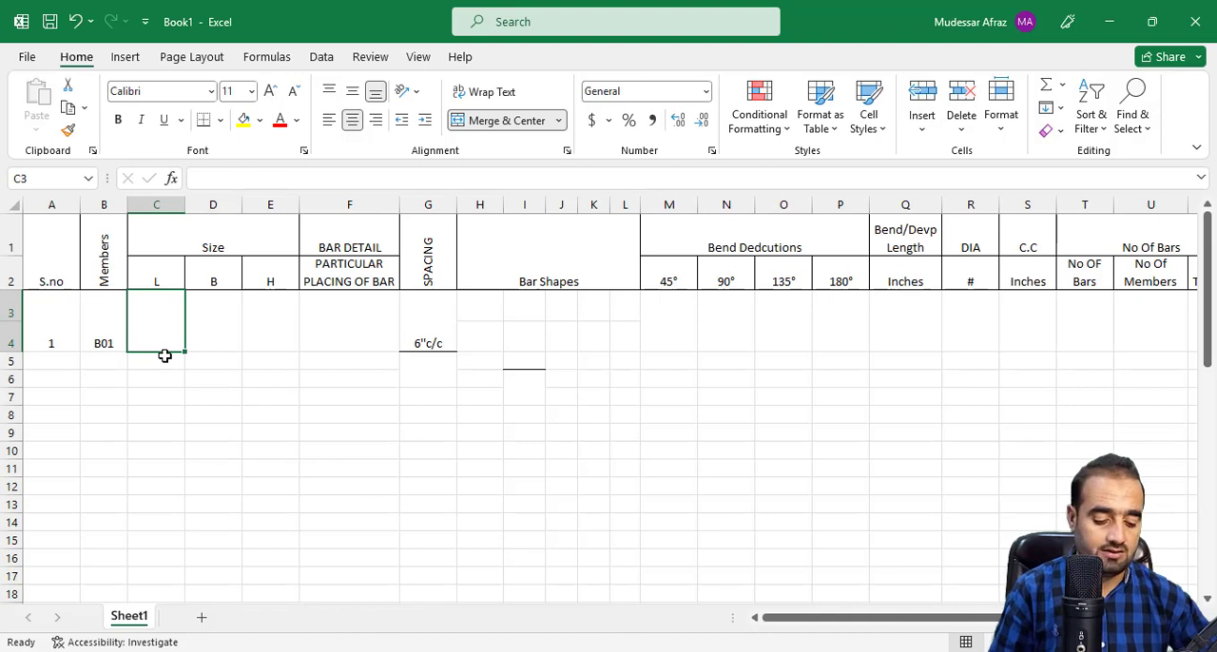
pyautogui.write('=')
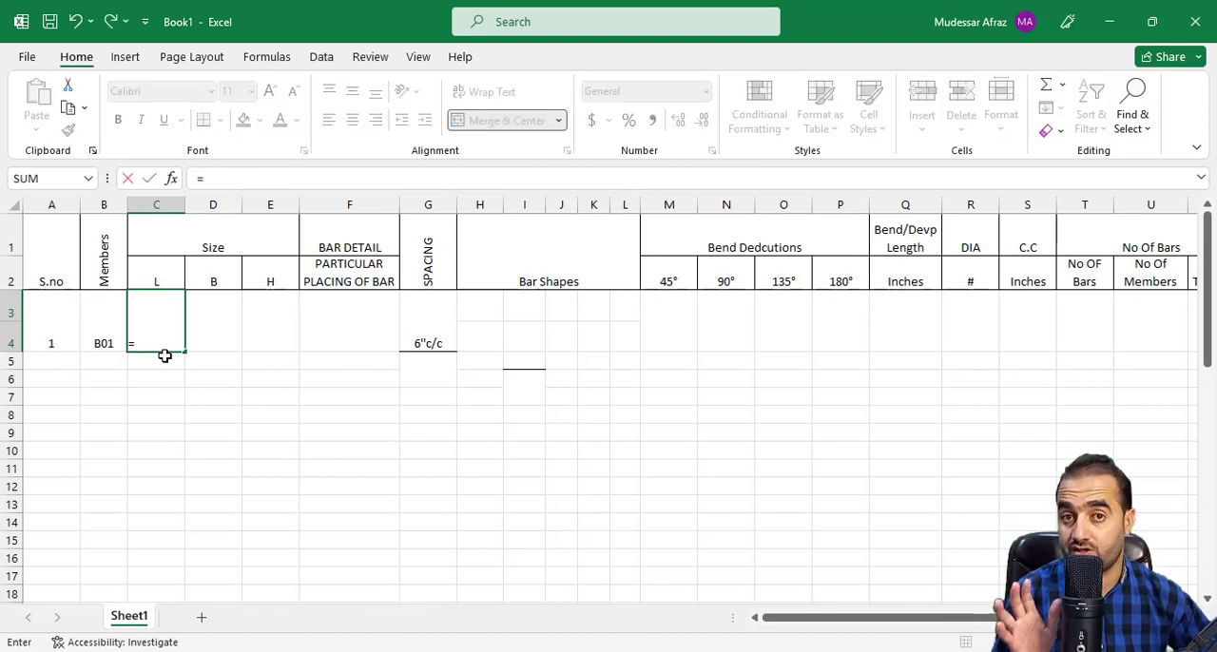
pyautogui.write('36.')
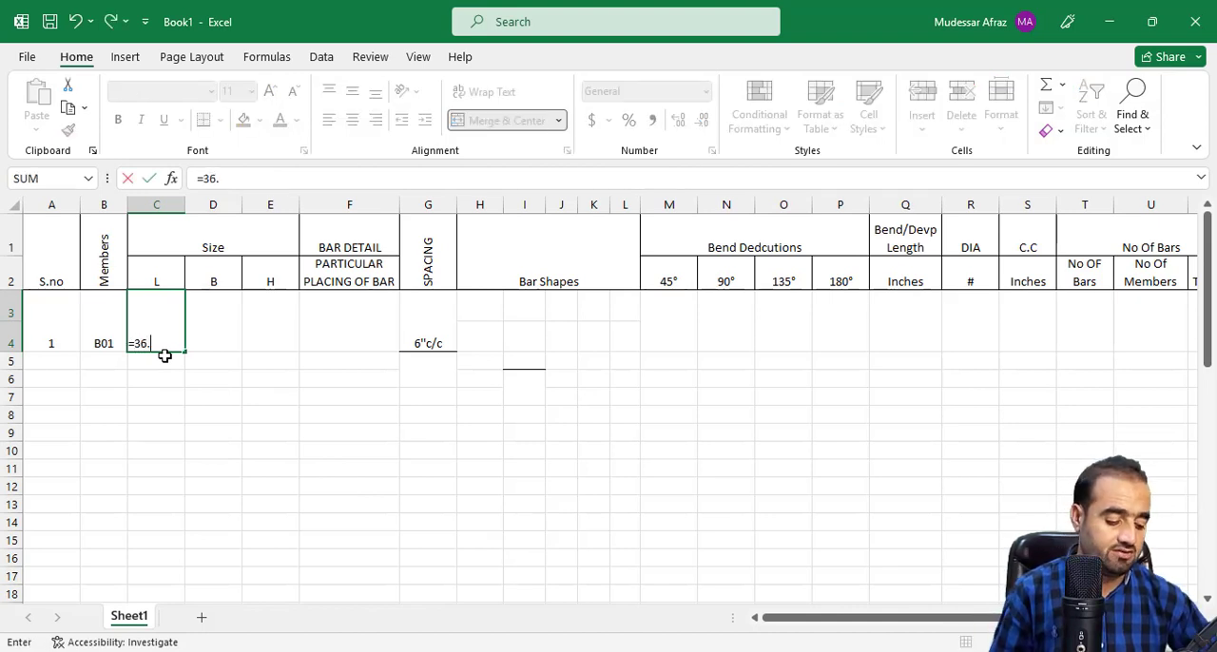
pyautogui.write('75')
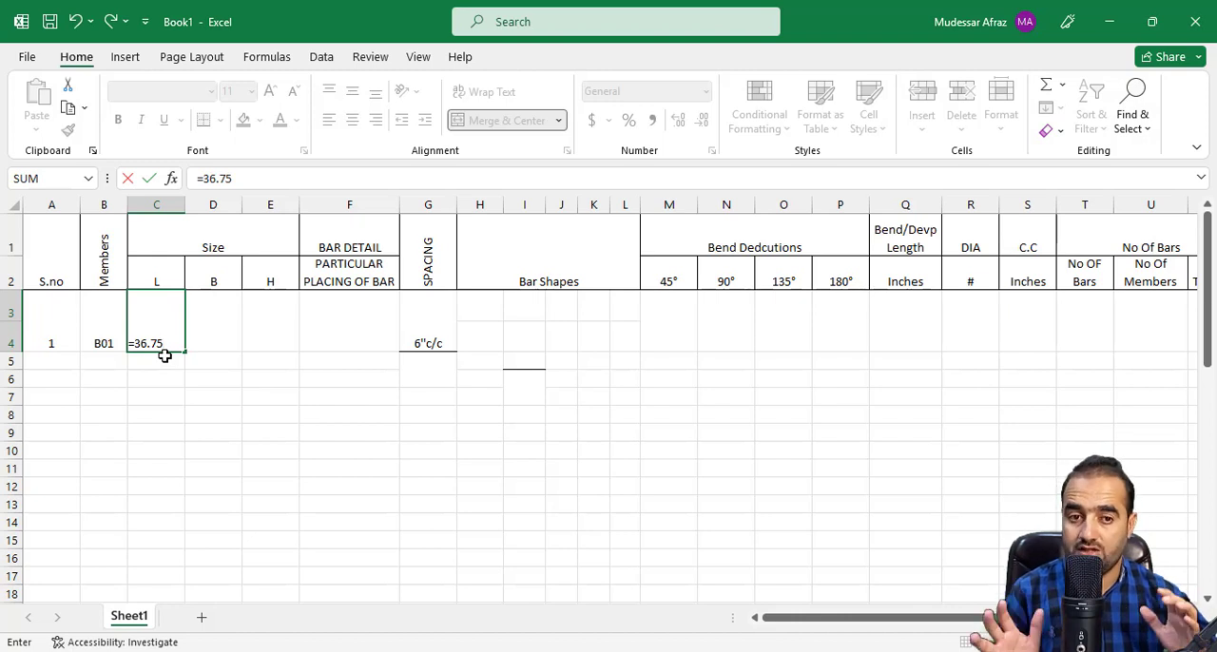
pyautogui.write('12')
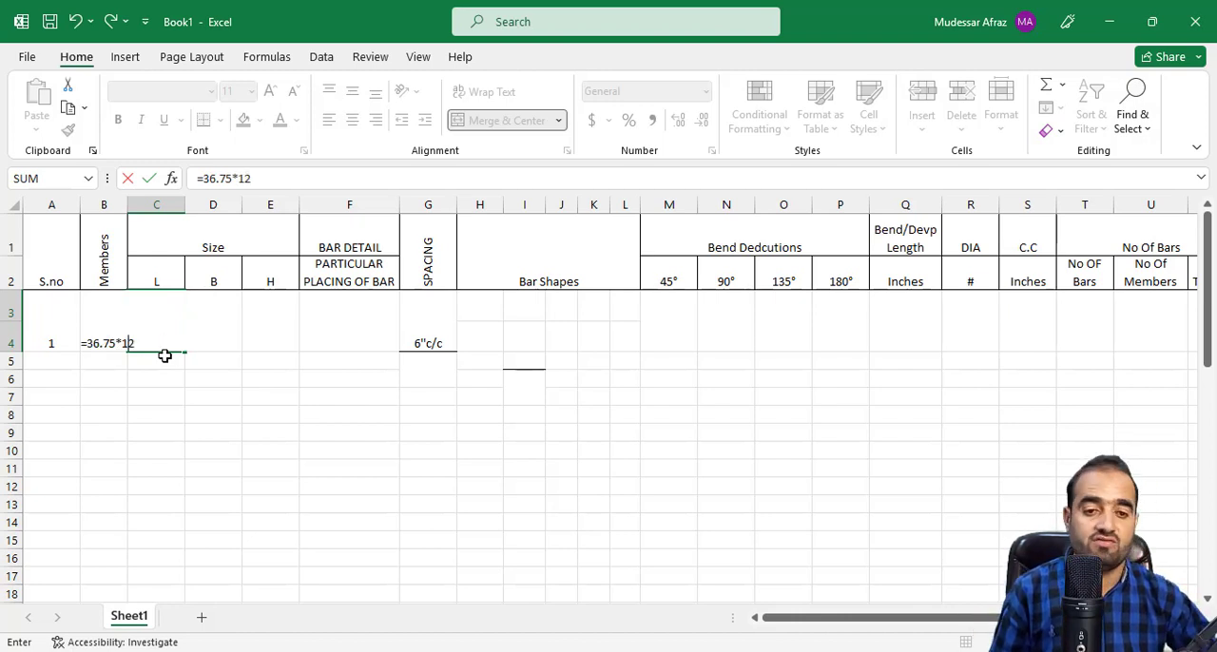
pyautogui.press('Return')
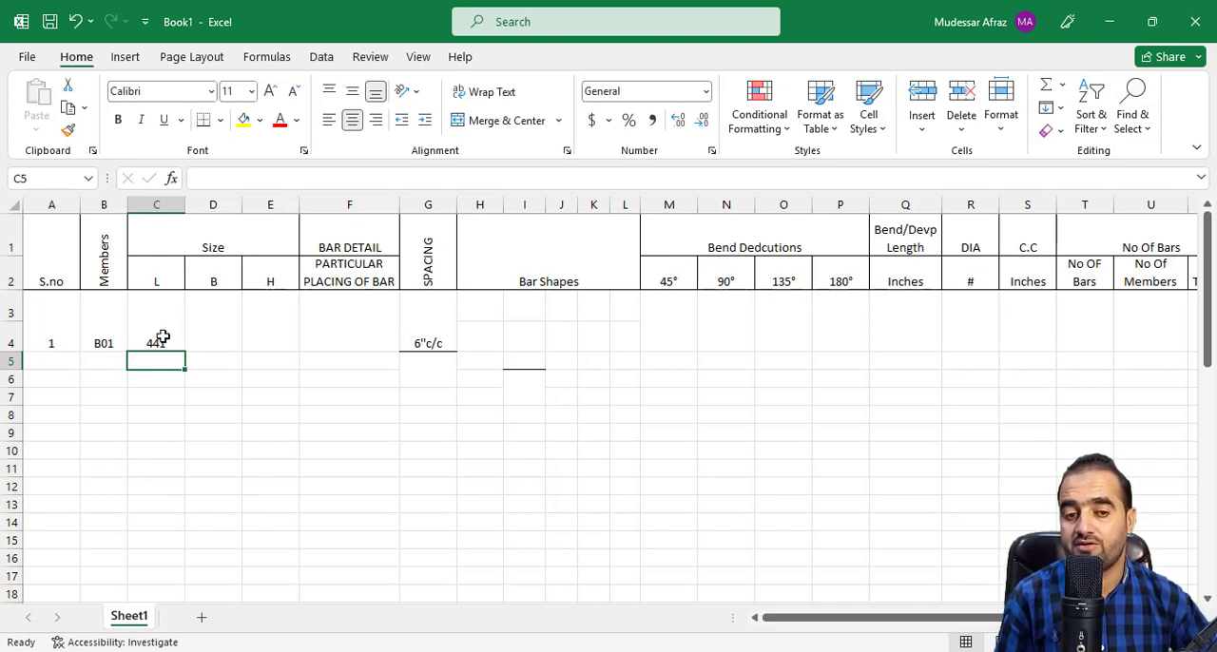
# Select the B size cell for B01, switch to AutoCAD, and go to the beam detail sheets.
pyautogui.click(163, 337)
pyautogui.click(225, 344)
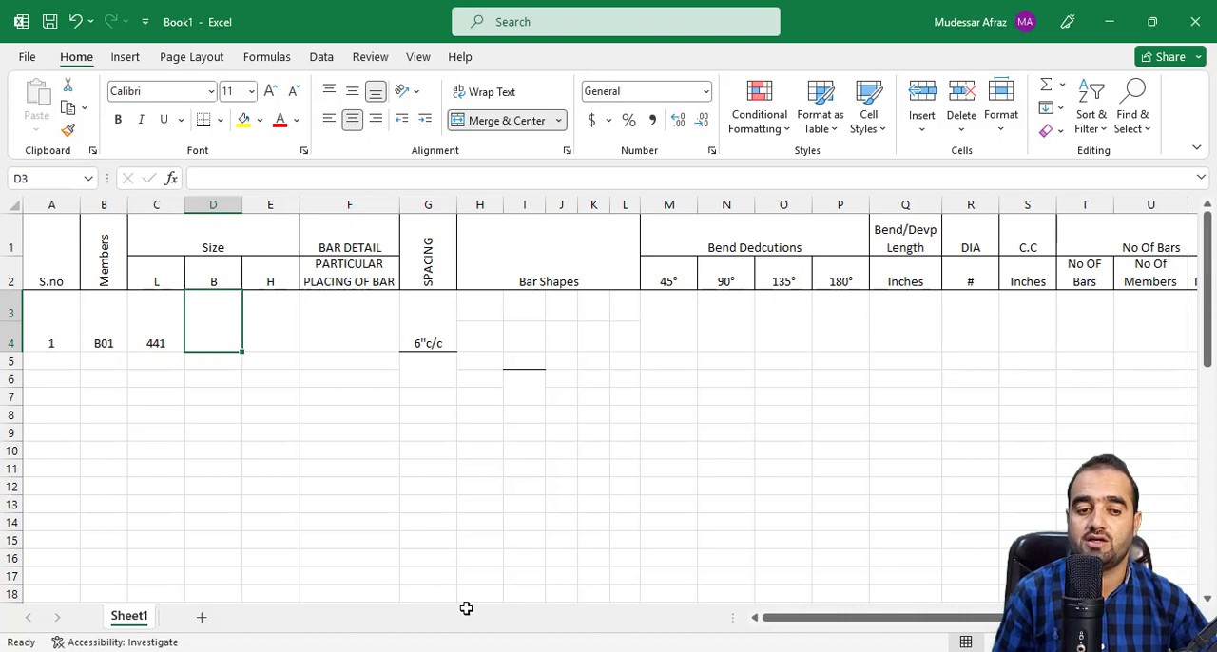
pyautogui.click(570, 650)
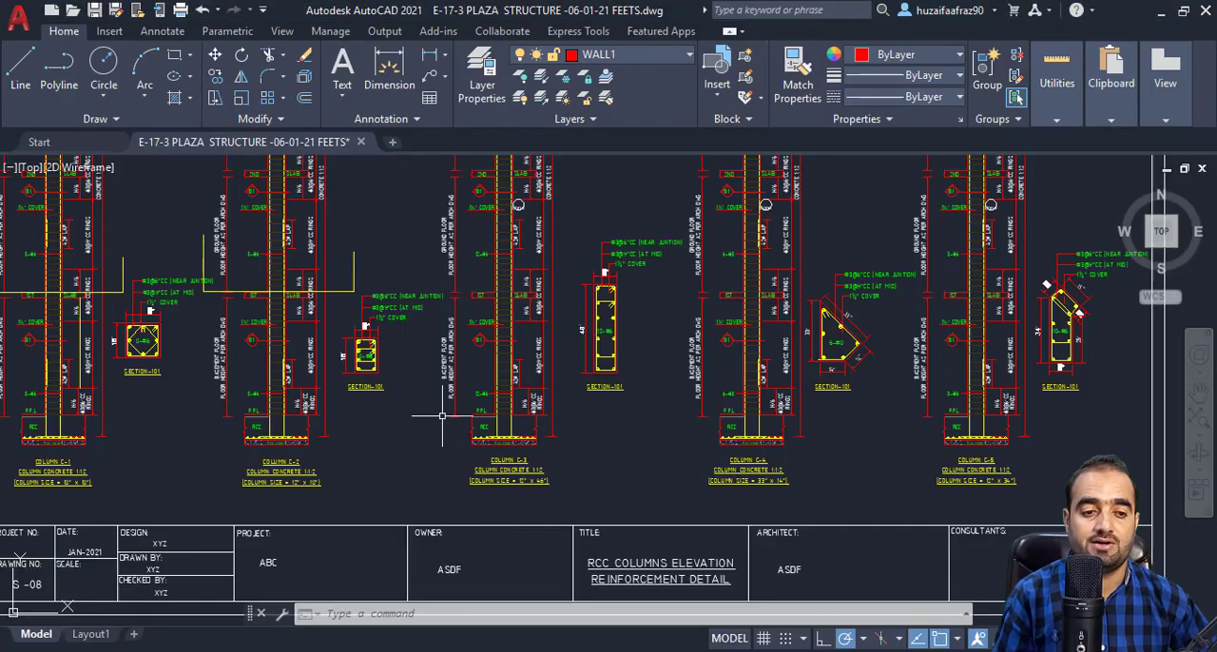
pyautogui.scroll(-6, 441, 415)
pyautogui.moveTo(445, 407)
pyautogui.mouseDown()
pyautogui.moveTo(460, 385)
pyautogui.moveTo(551, 397)
pyautogui.moveTo(584, 229)
pyautogui.mouseUp()
pyautogui.scroll(-6, 551, 396)
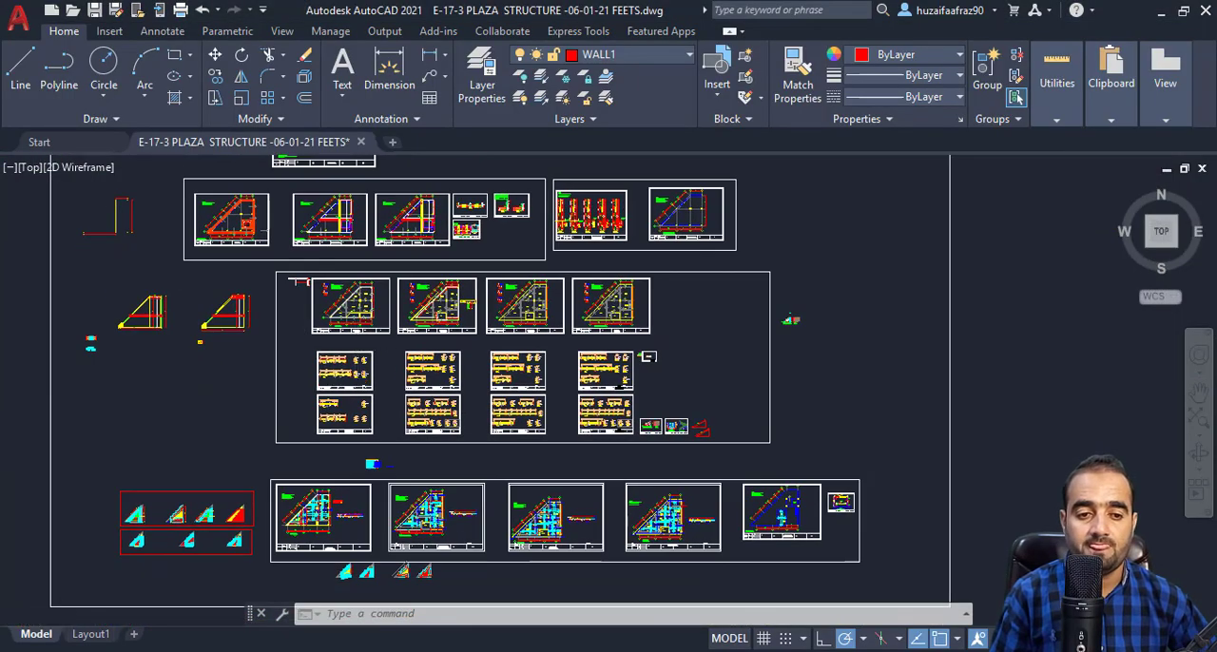
pyautogui.scroll(4, 301, 336)
pyautogui.scroll(2, 380, 424)
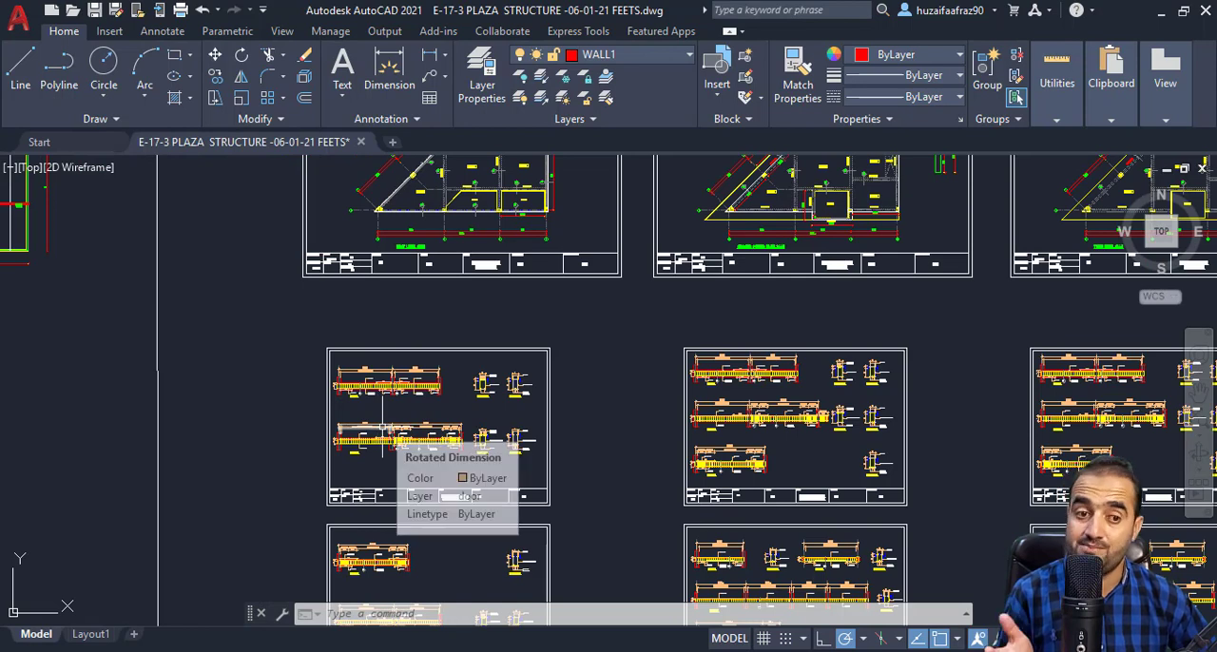
# Examine the width and depth dimensions of BEAM-01 in its Section-101 detail.
pyautogui.scroll(10, 422, 446)
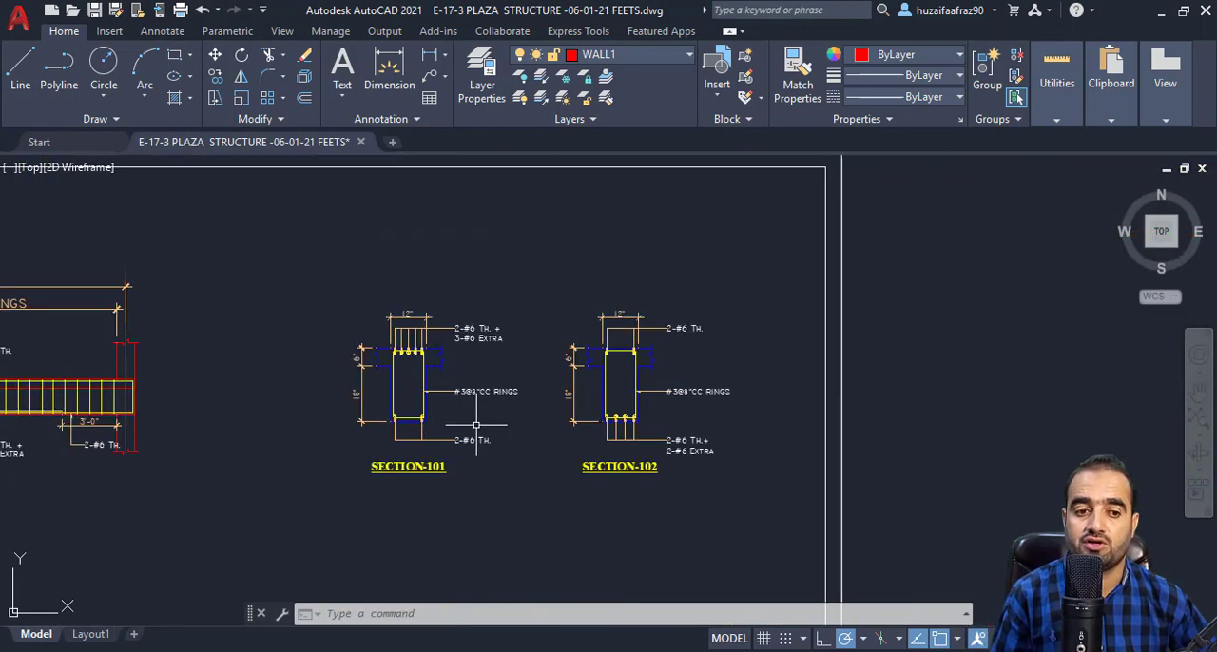
pyautogui.scroll(-4, 485, 428)
pyautogui.scroll(5, 462, 416)
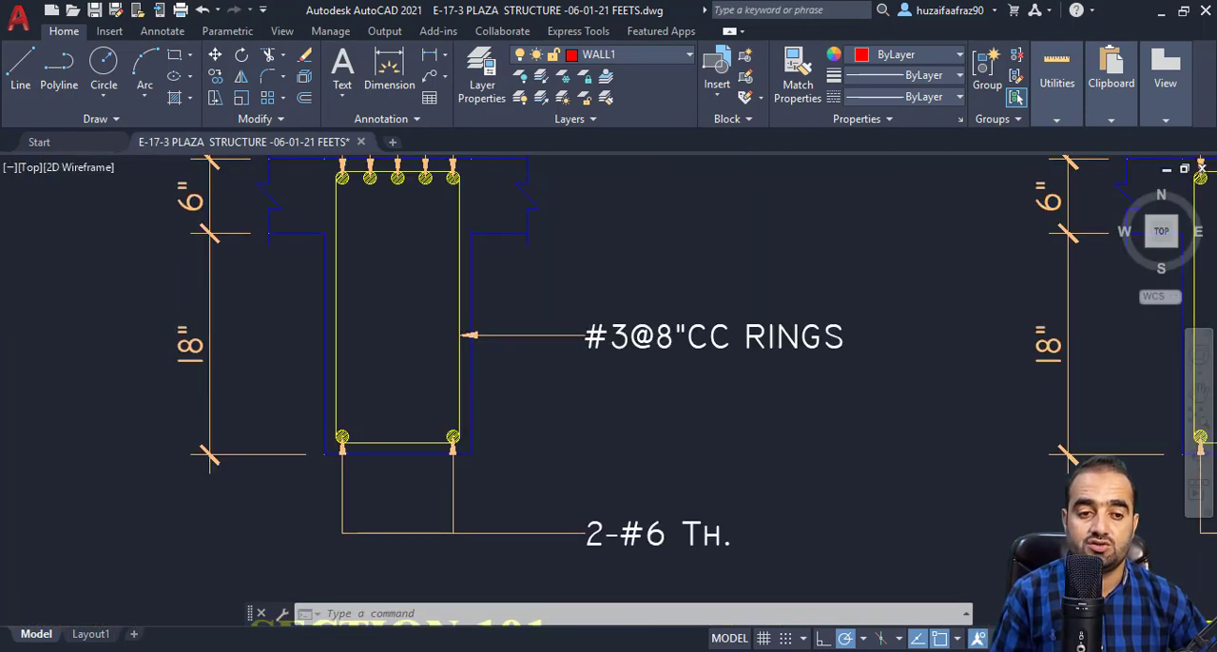
pyautogui.scroll(-5, 608, 427)
pyautogui.scroll(8, 524, 463)
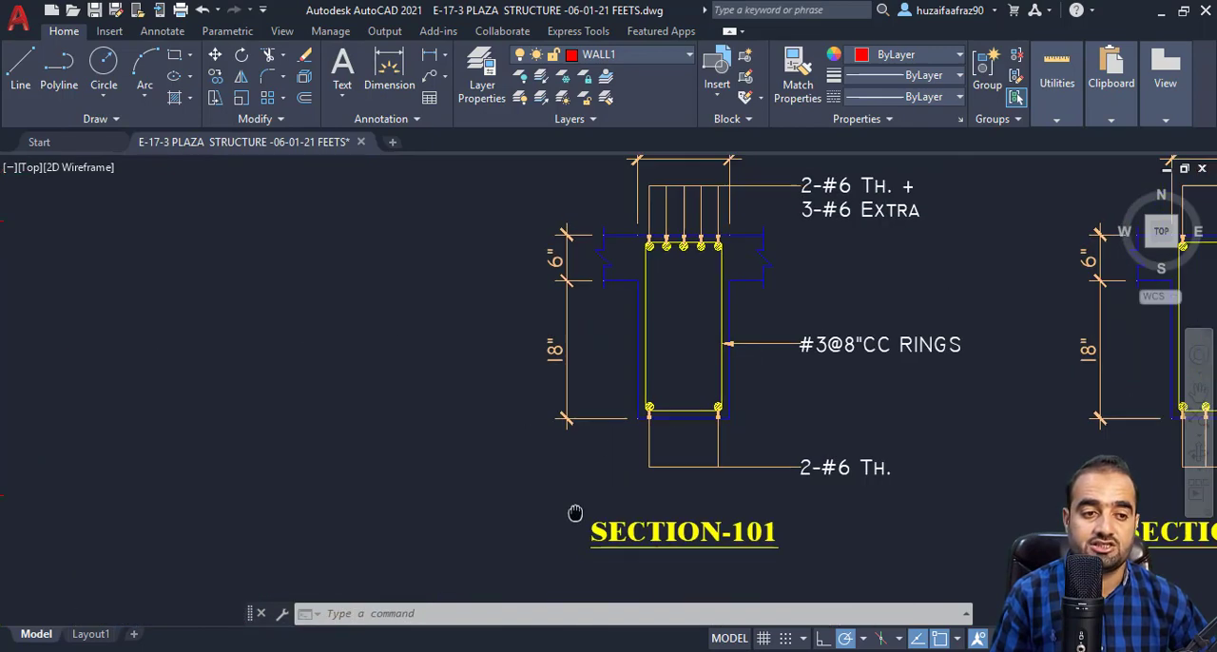
pyautogui.moveTo(665, 313); pyautogui.dragTo(557, 522)
pyautogui.moveTo(666, 291); pyautogui.dragTo(636, 367)
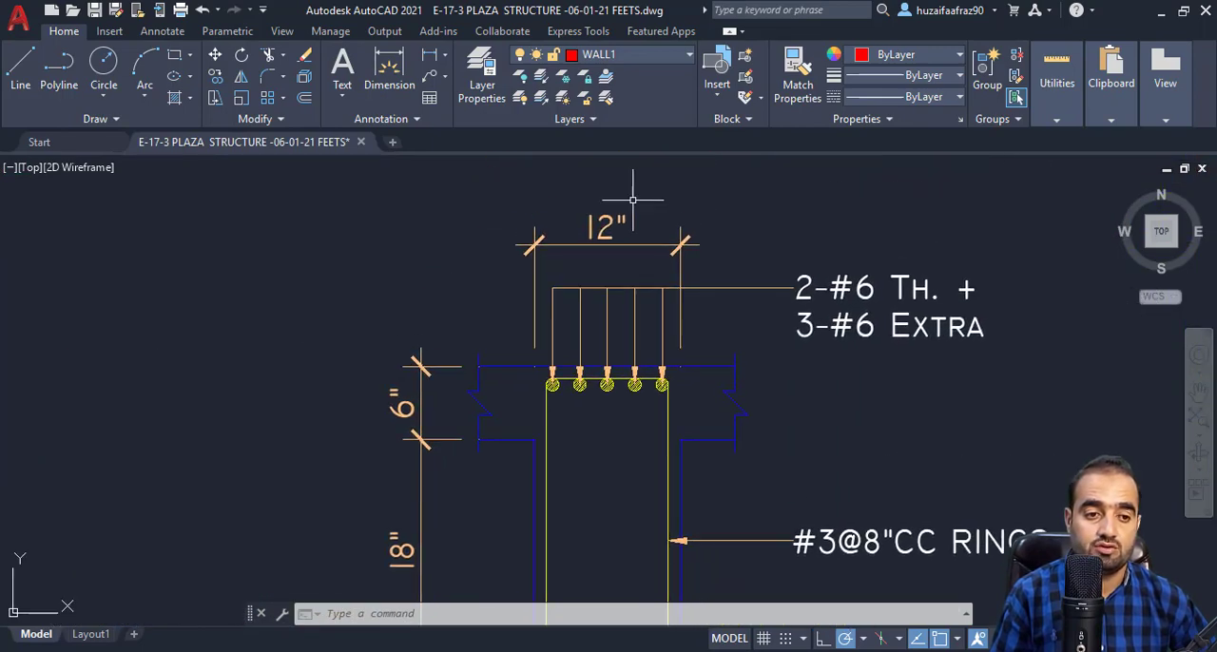
pyautogui.moveTo(447, 572); pyautogui.dragTo(458, 465)
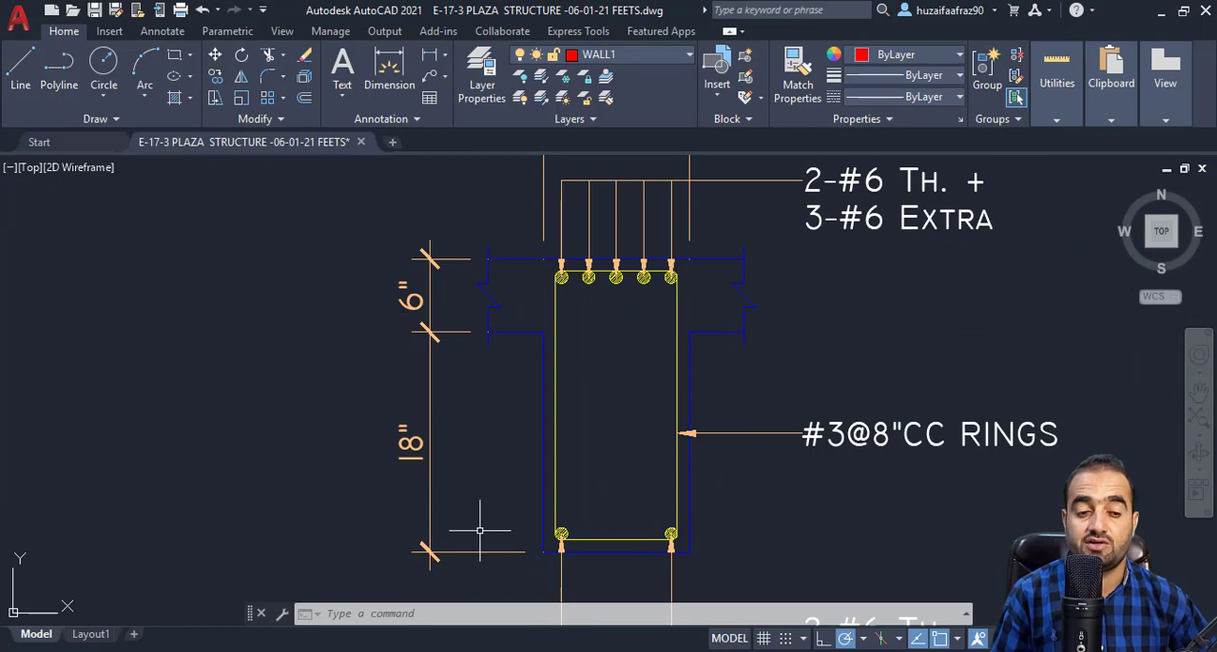
# Return to Excel and enter B01's width as 12 and height as 24.
pyautogui.click(644, 579)
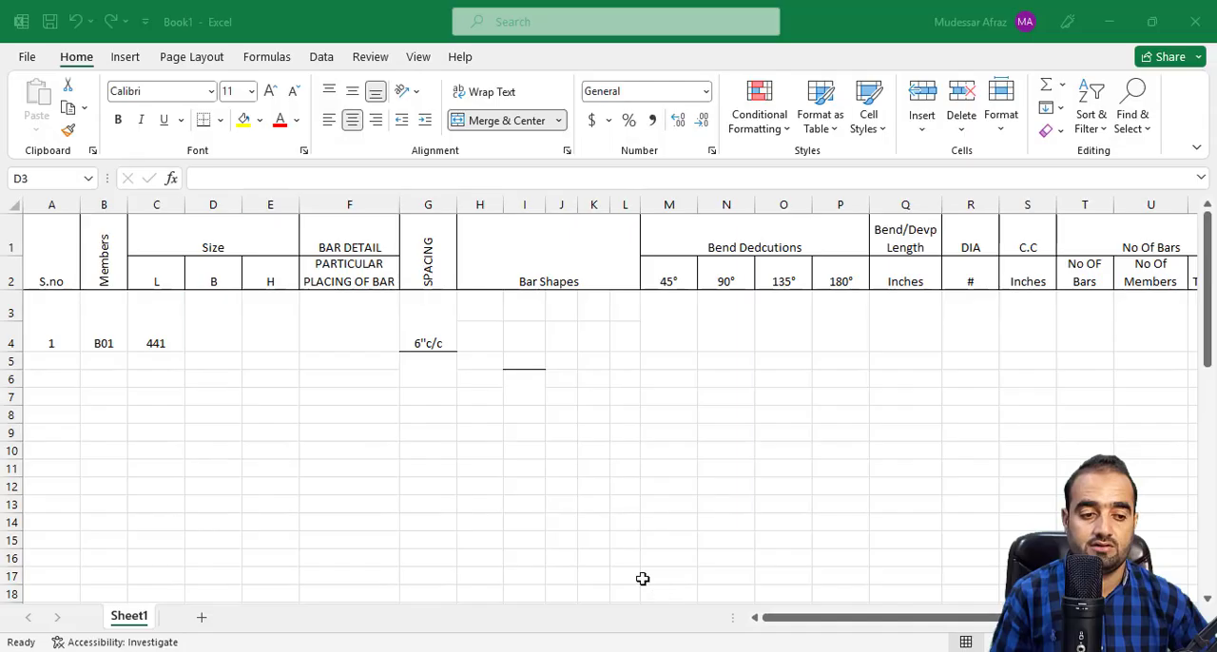
pyautogui.write('1')
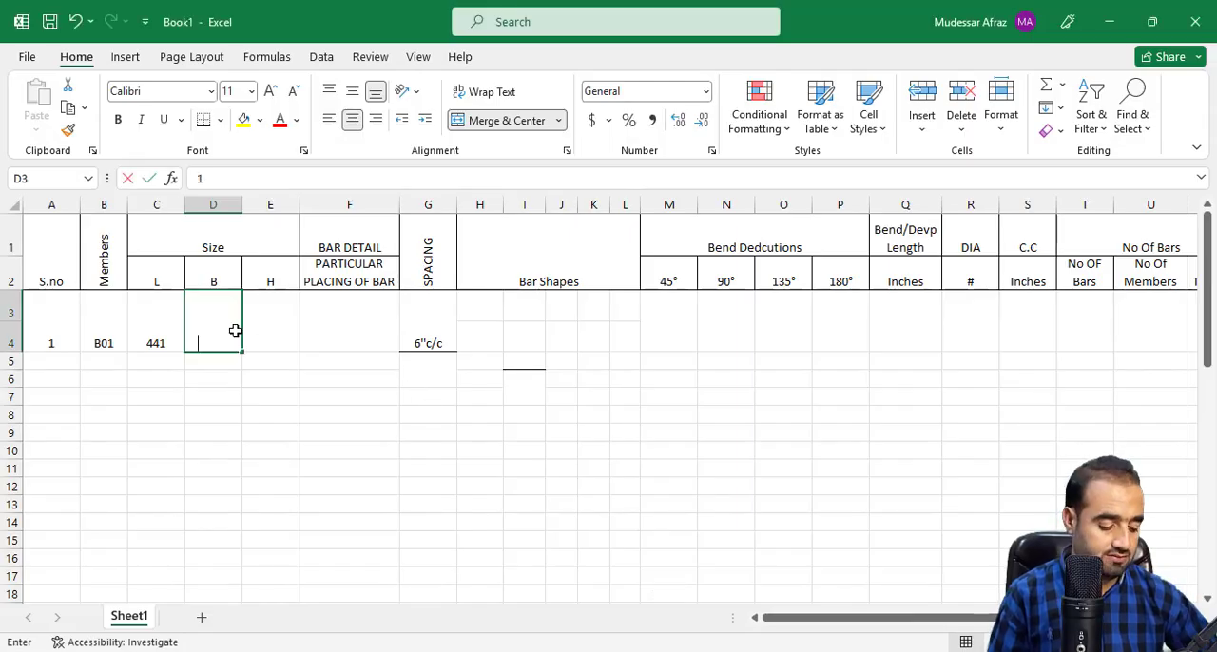
pyautogui.write('2')
pyautogui.press('Tab')
pyautogui.write('24')
pyautogui.press('Return')
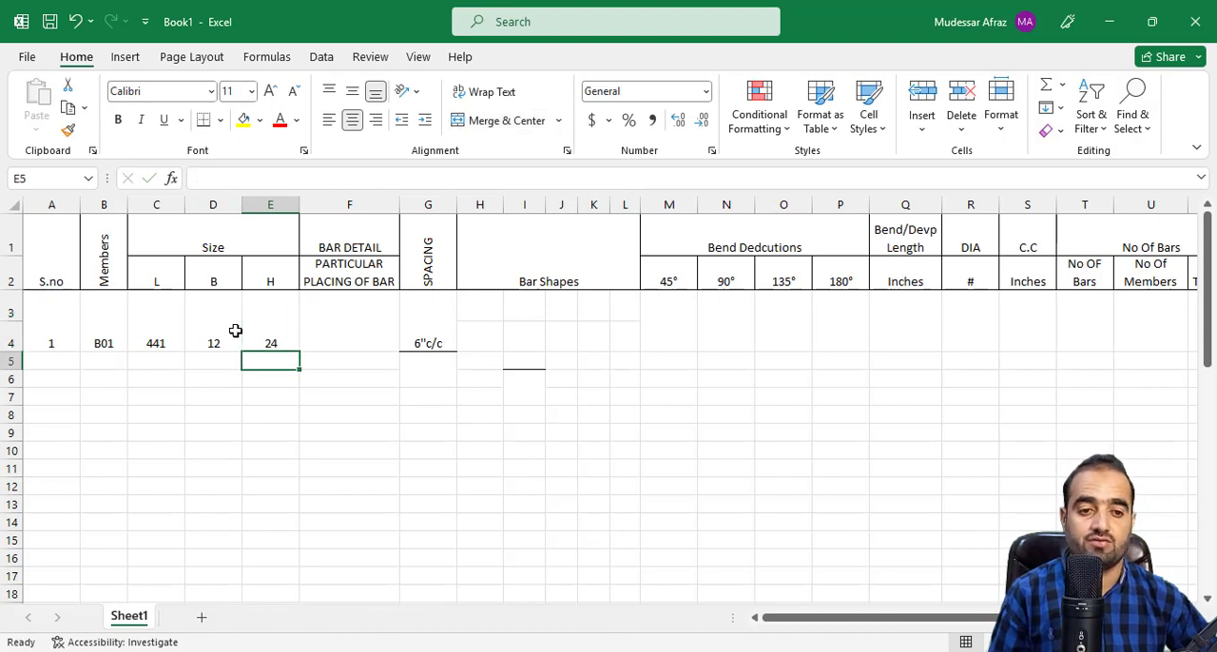
# Enter "Top Main Bar" as the particular placing of bar for beam B01.
pyautogui.click(355, 336)
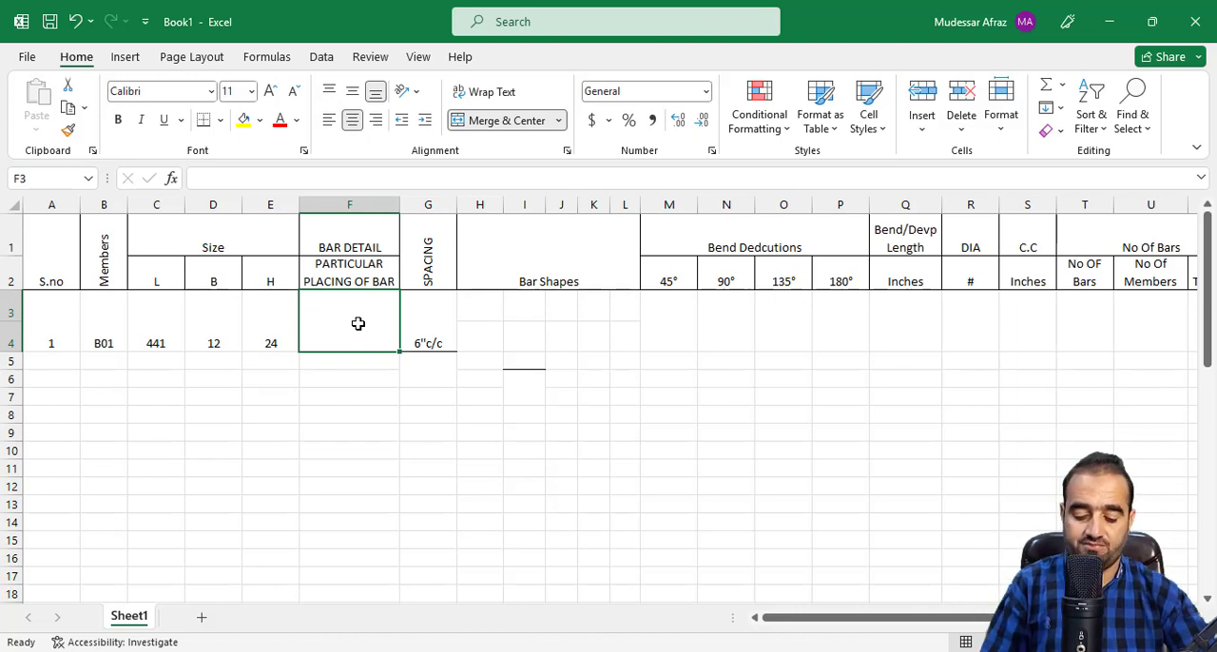
pyautogui.write('Top')
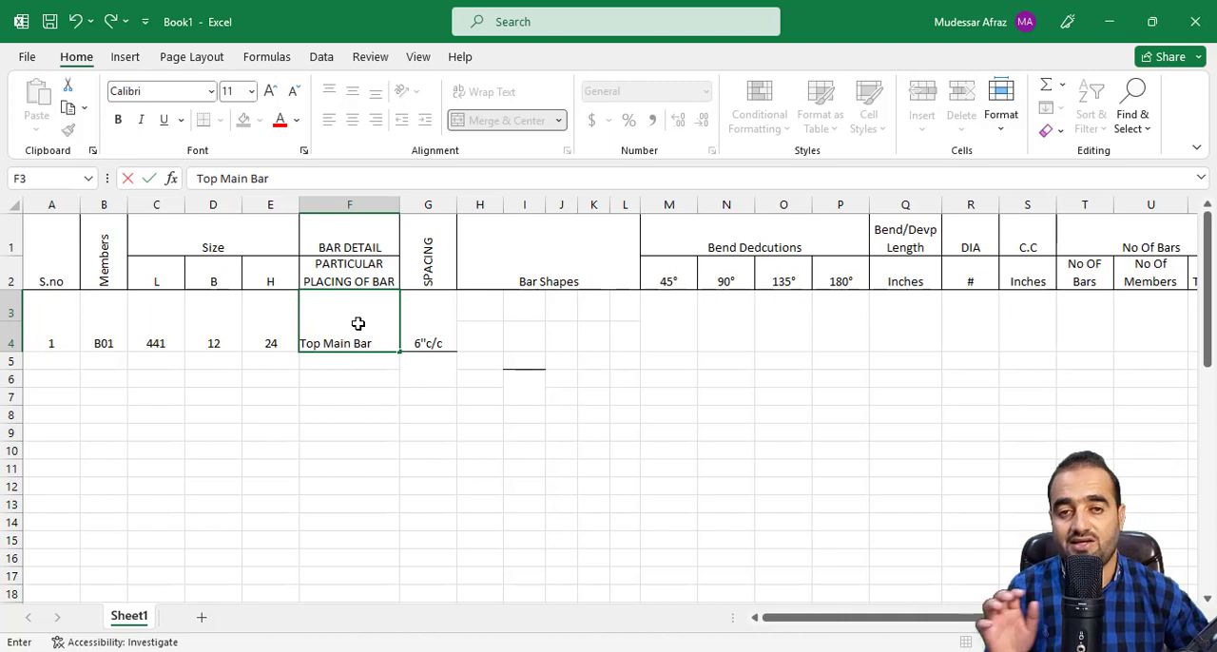
pyautogui.write(' Main Bar')
pyautogui.click(392, 375)
pyautogui.click(376, 325)
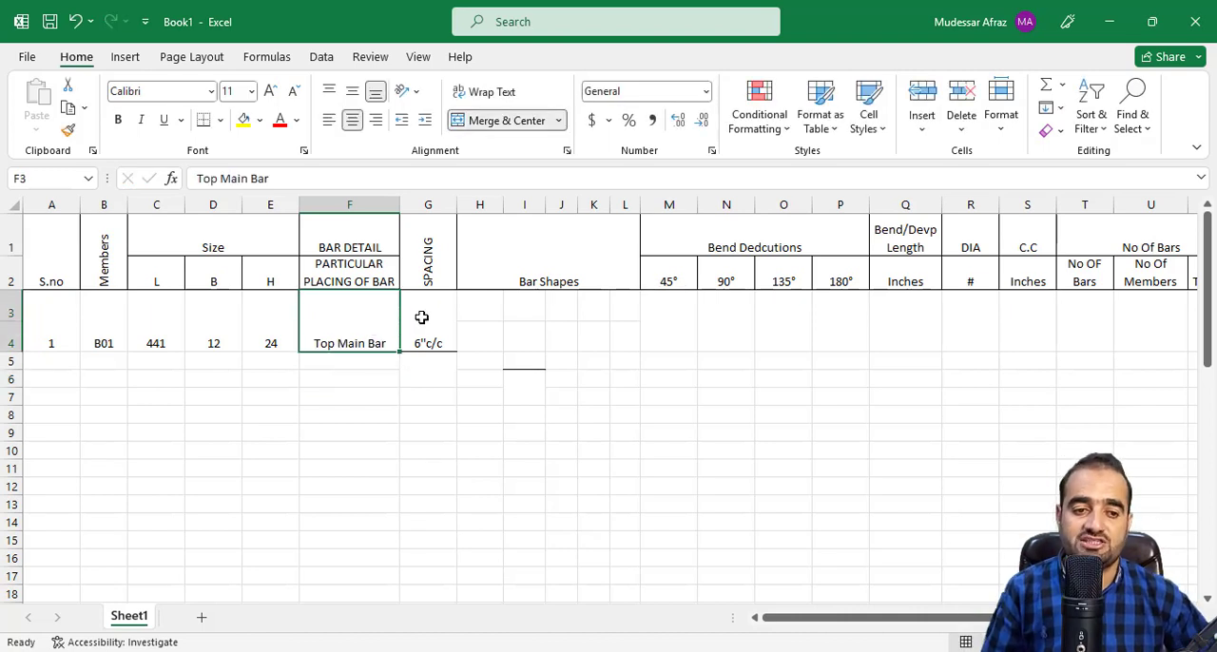
pyautogui.click(422, 317)
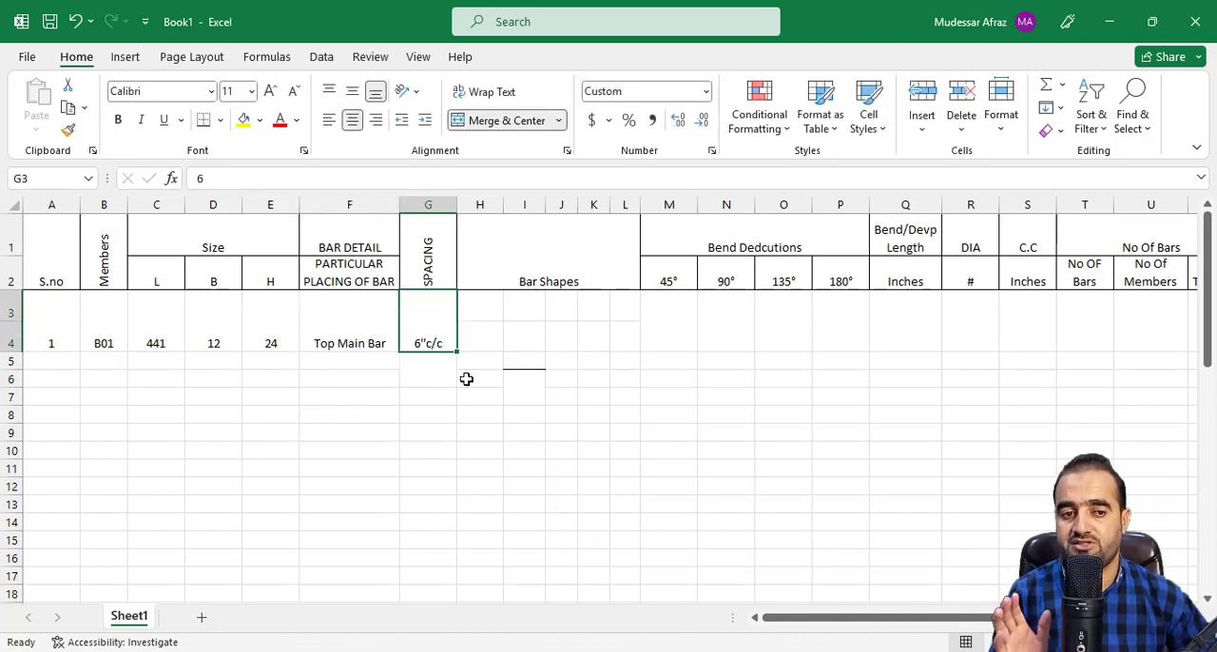
pyautogui.press('F2')
pyautogui.press('Return')
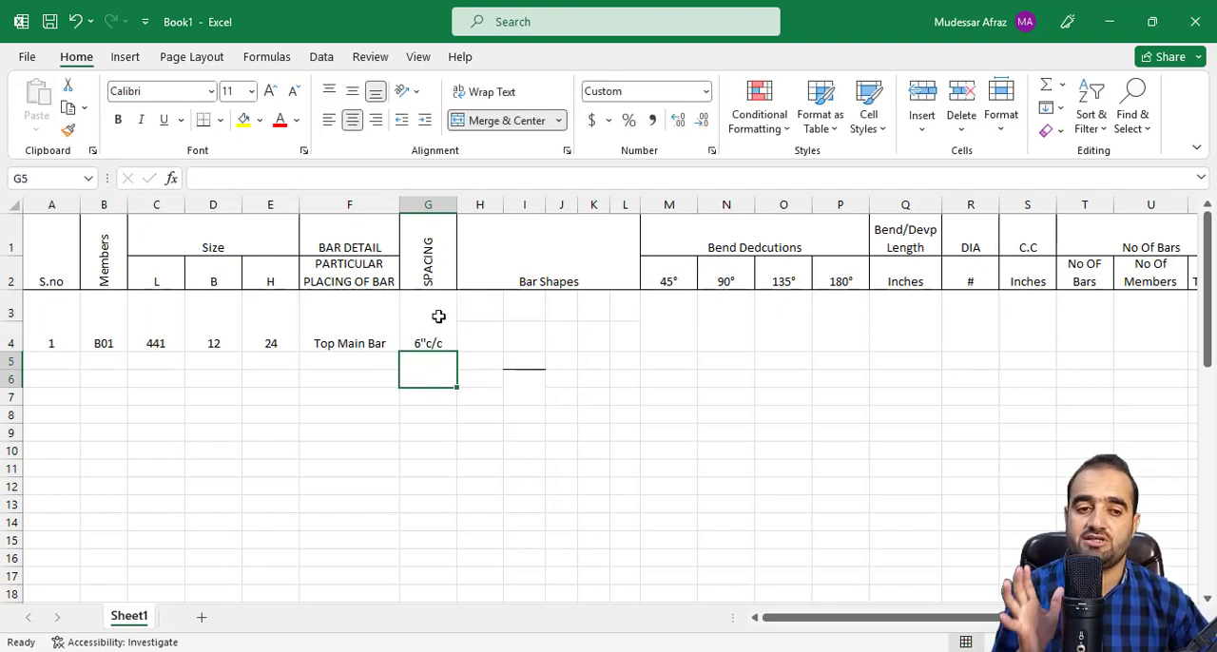
# Select B01's bar shapes cell, examine the main bars of BEAM-01 in the AutoCAD elevation, and return to Excel.
pyautogui.click(500, 324)
pyautogui.click(531, 345)
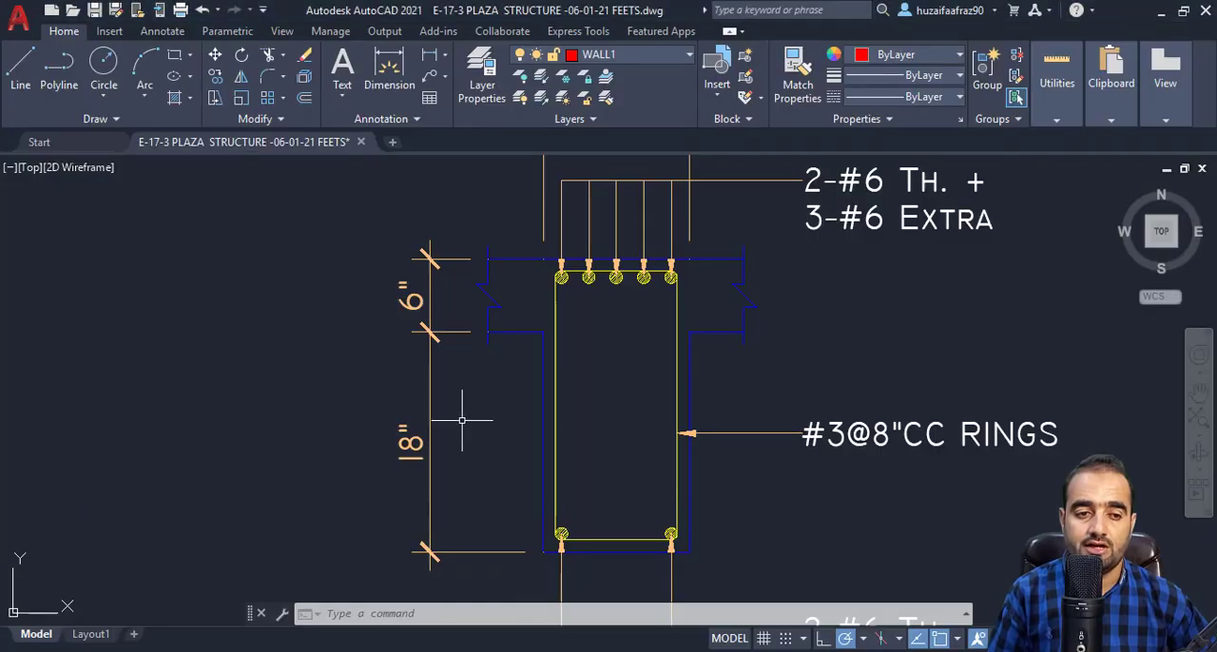
pyautogui.scroll(-5, 467, 413)
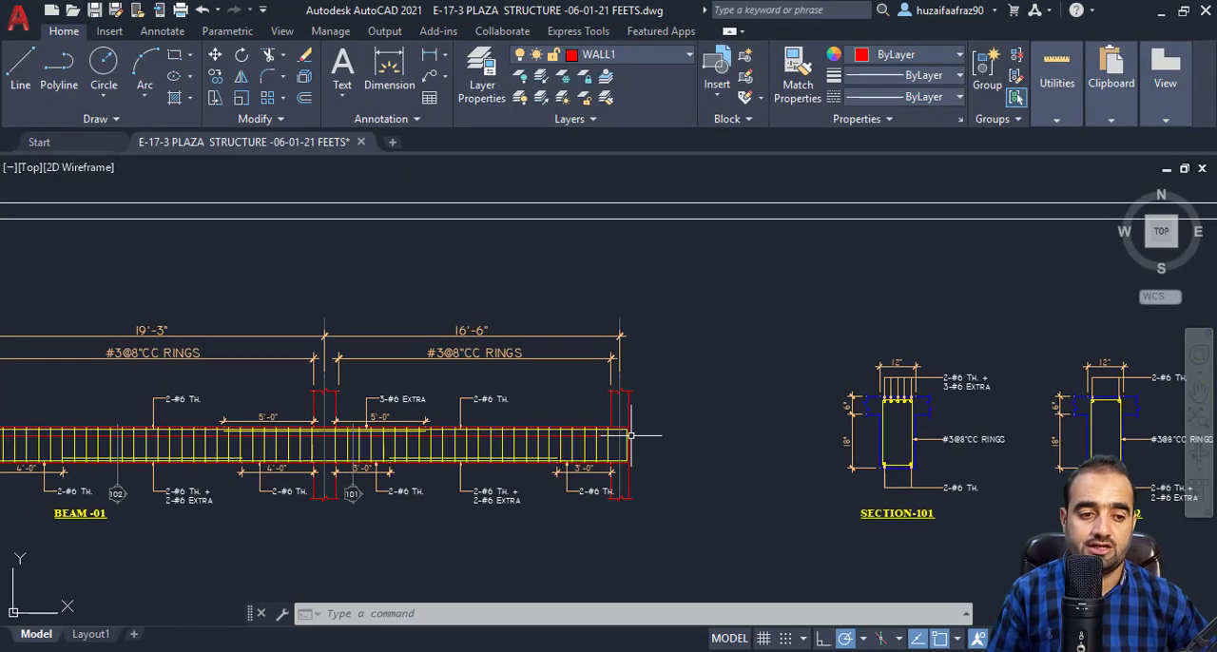
pyautogui.moveTo(632, 436); pyautogui.dragTo(888, 439)
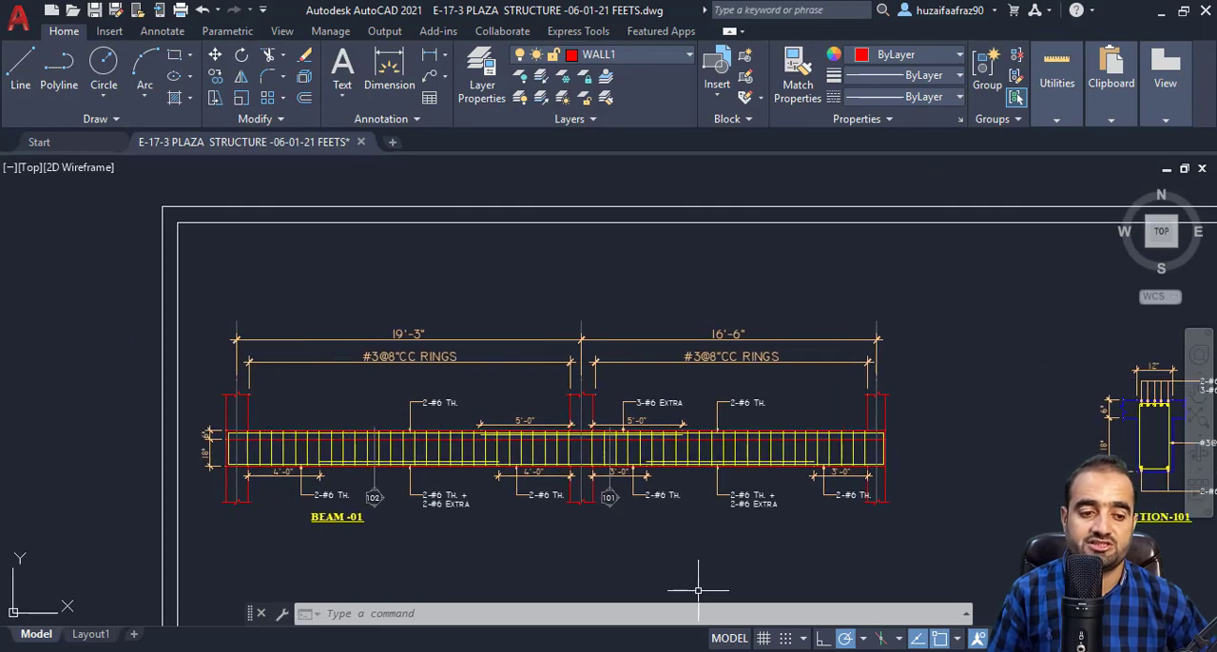
pyautogui.click(614, 606)
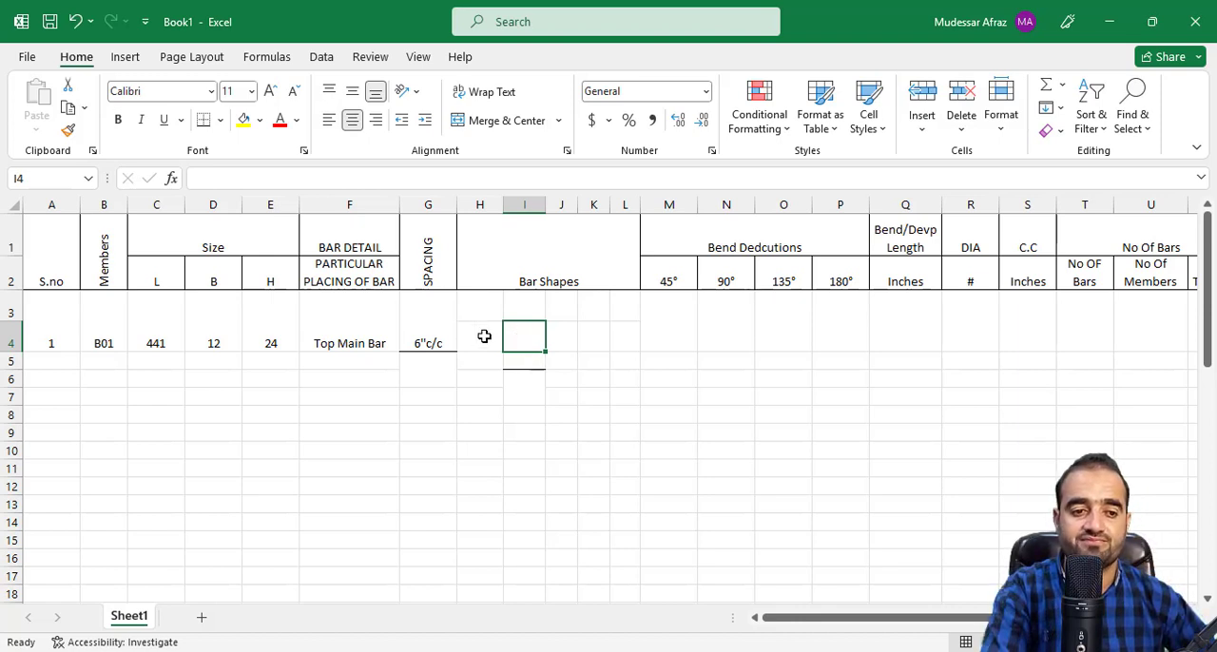
# Merge cells I4 to K4 under Bar Shapes and slightly reduce the height of rows 3 and 4.
pyautogui.moveTo(484, 336); pyautogui.dragTo(587, 339)
pyautogui.click(556, 337)
pyautogui.click(535, 348)
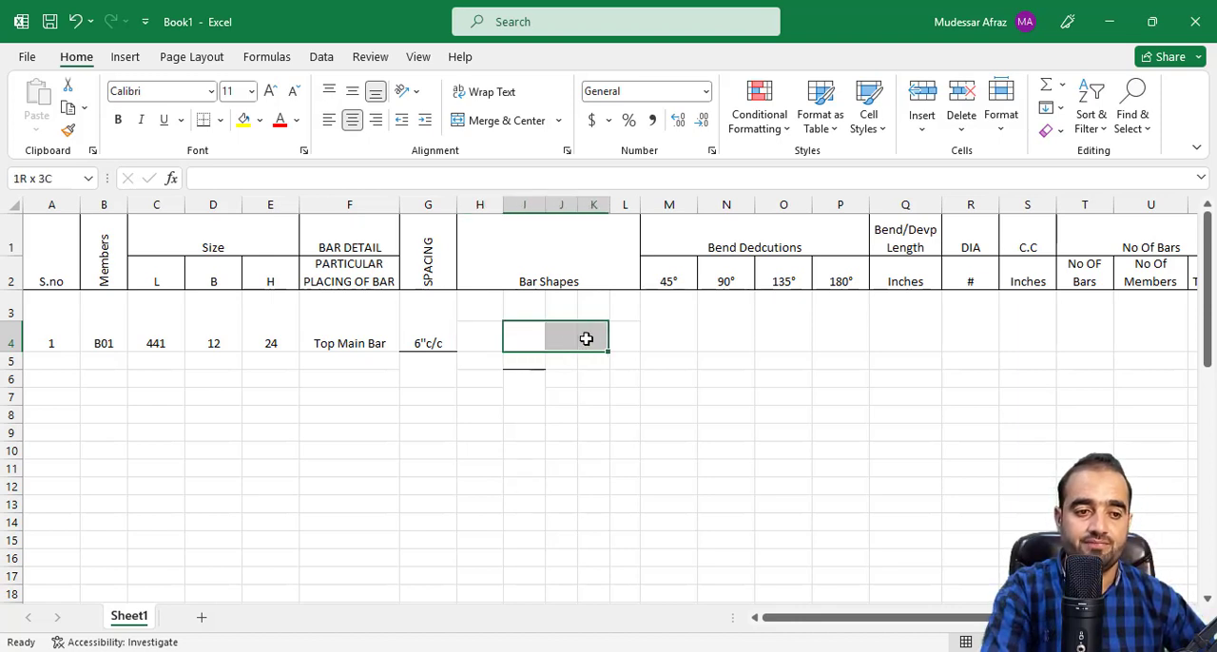
pyautogui.click(464, 121)
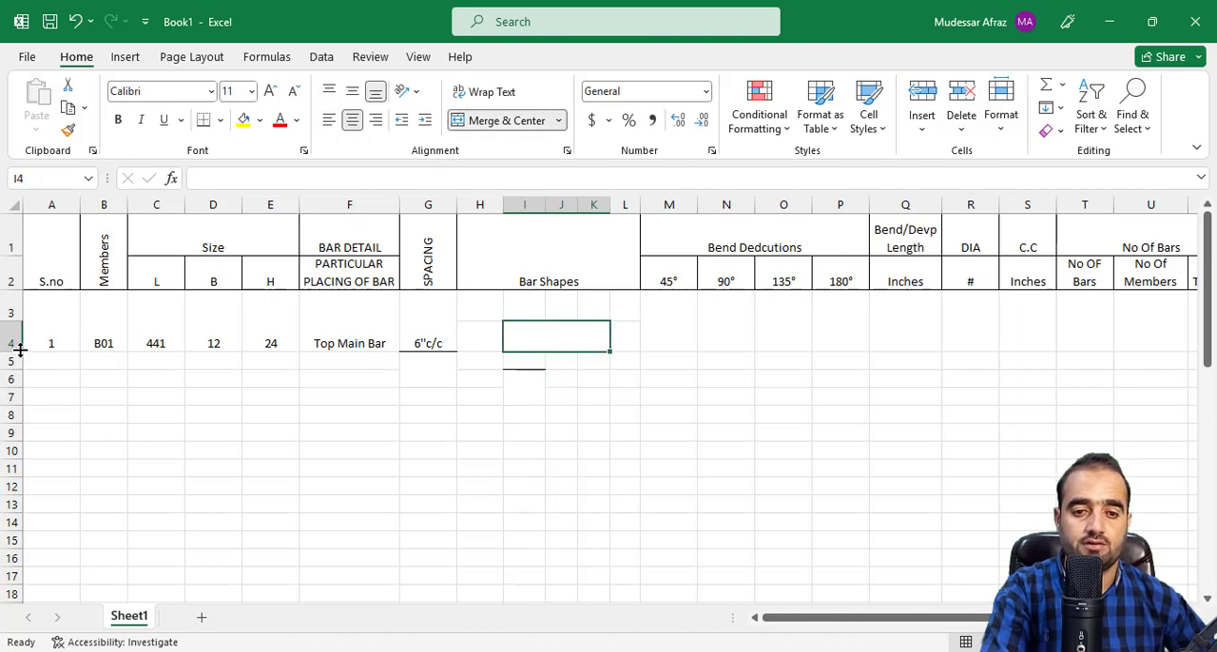
pyautogui.moveTo(10, 321); pyautogui.dragTo(10, 341)
pyautogui.click(491, 402)
pyautogui.click(551, 337)
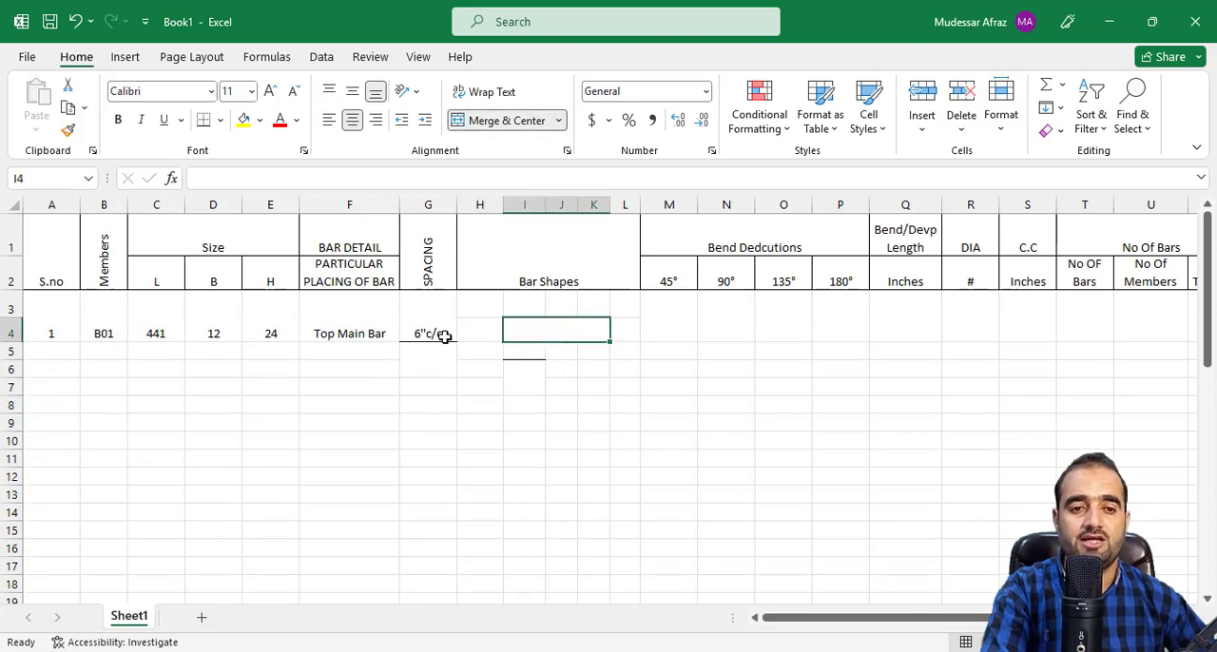
# Draw a horizontal line shape about 1.06" long across the merged bar shape cell of B01.
pyautogui.click(124, 56)
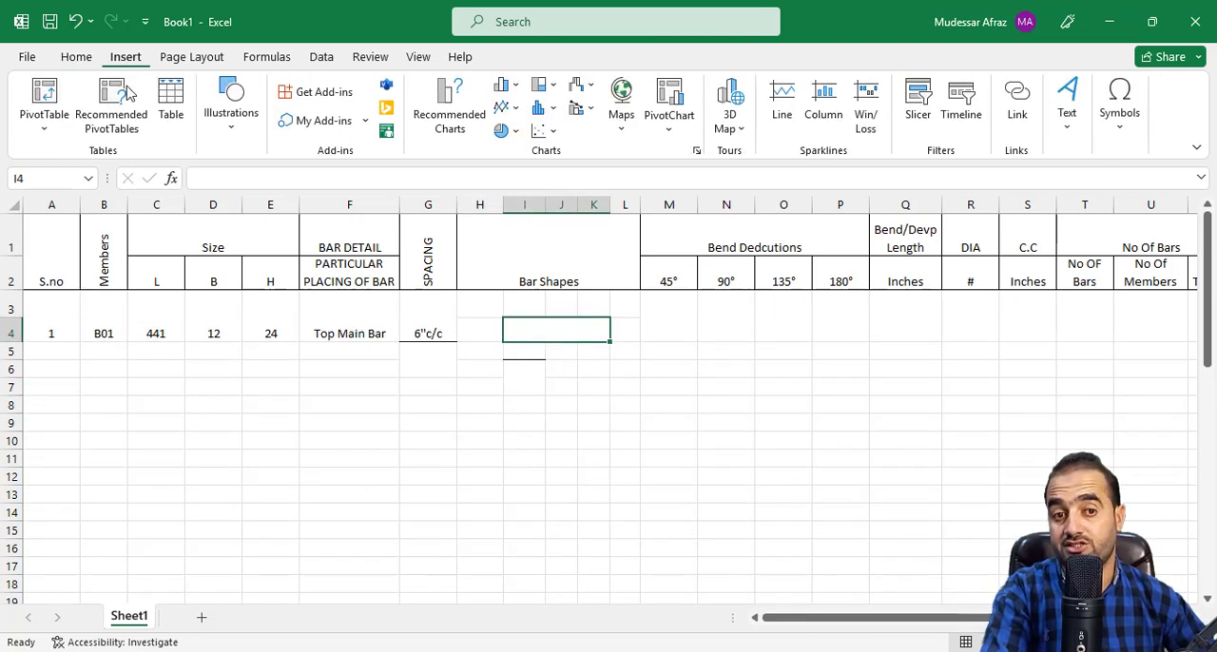
pyautogui.click(228, 122)
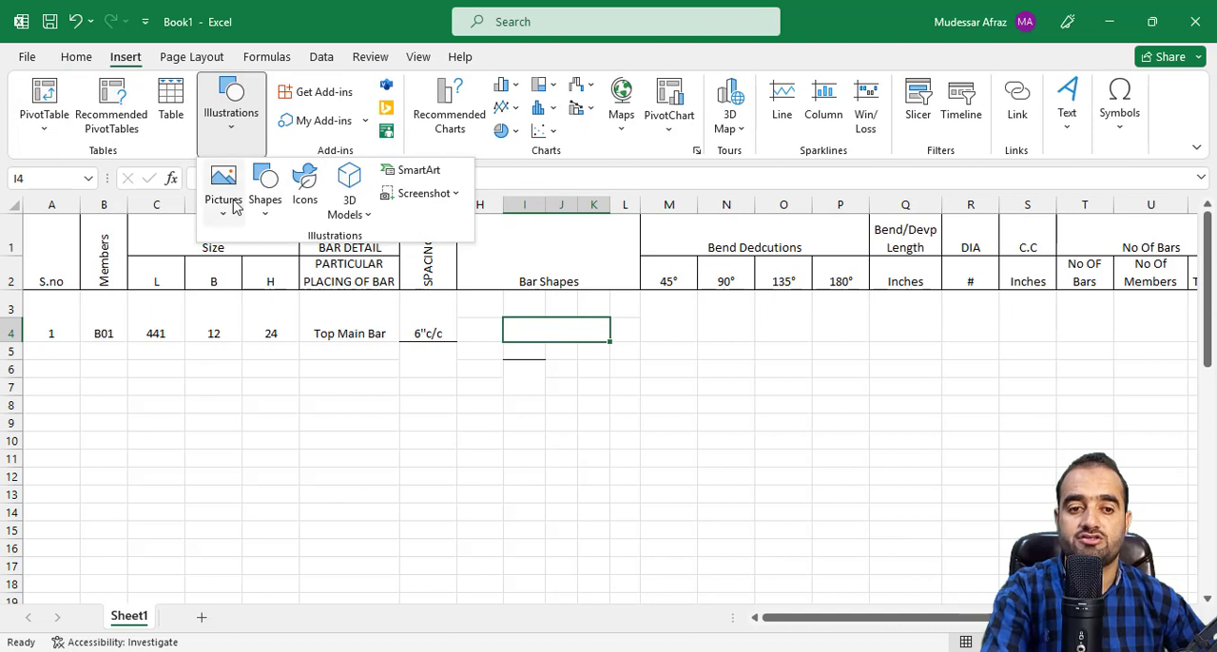
pyautogui.click(265, 195)
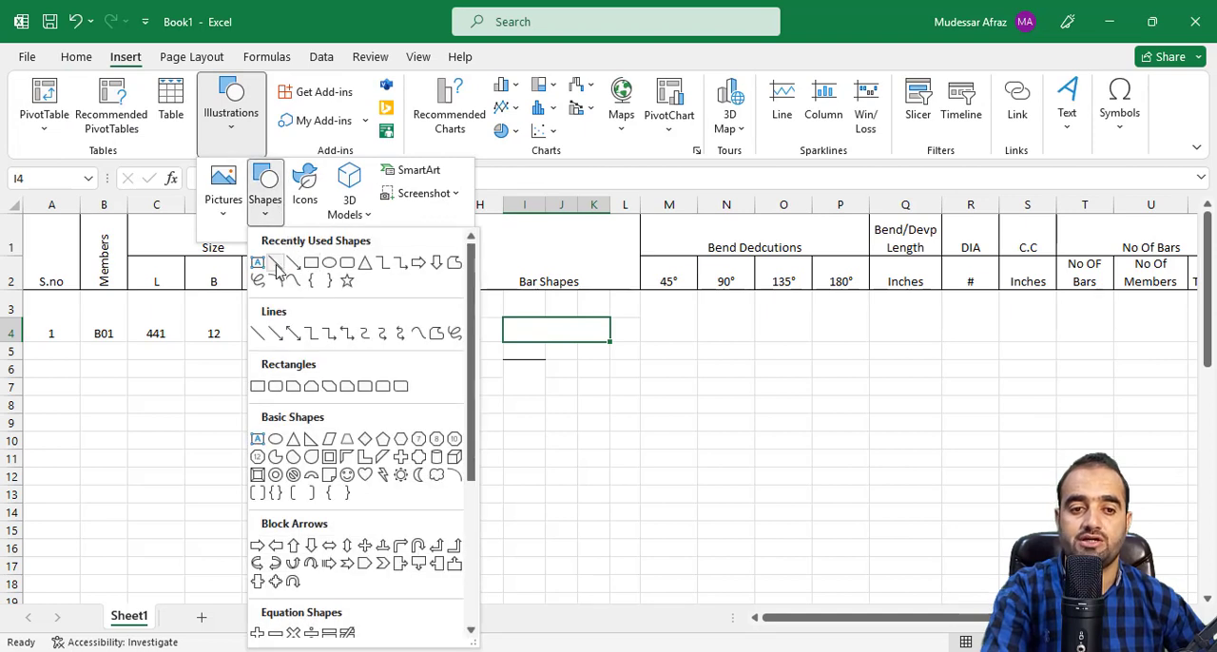
pyautogui.click(275, 263)
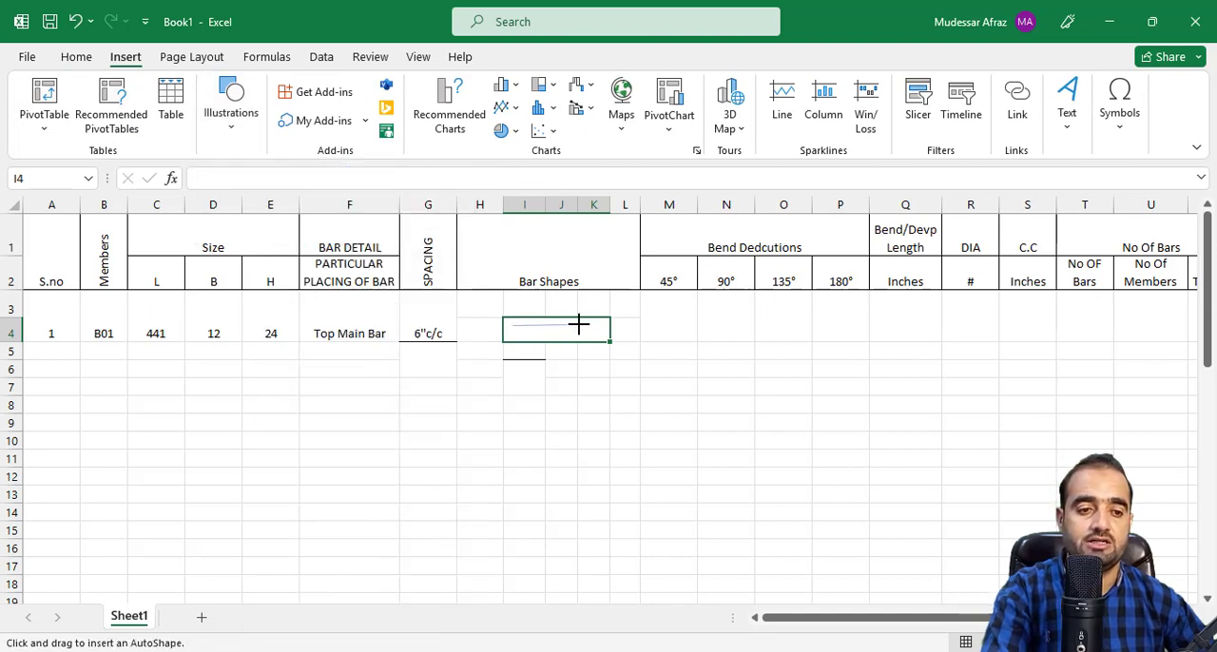
pyautogui.moveTo(602, 324); pyautogui.dragTo(603, 325)
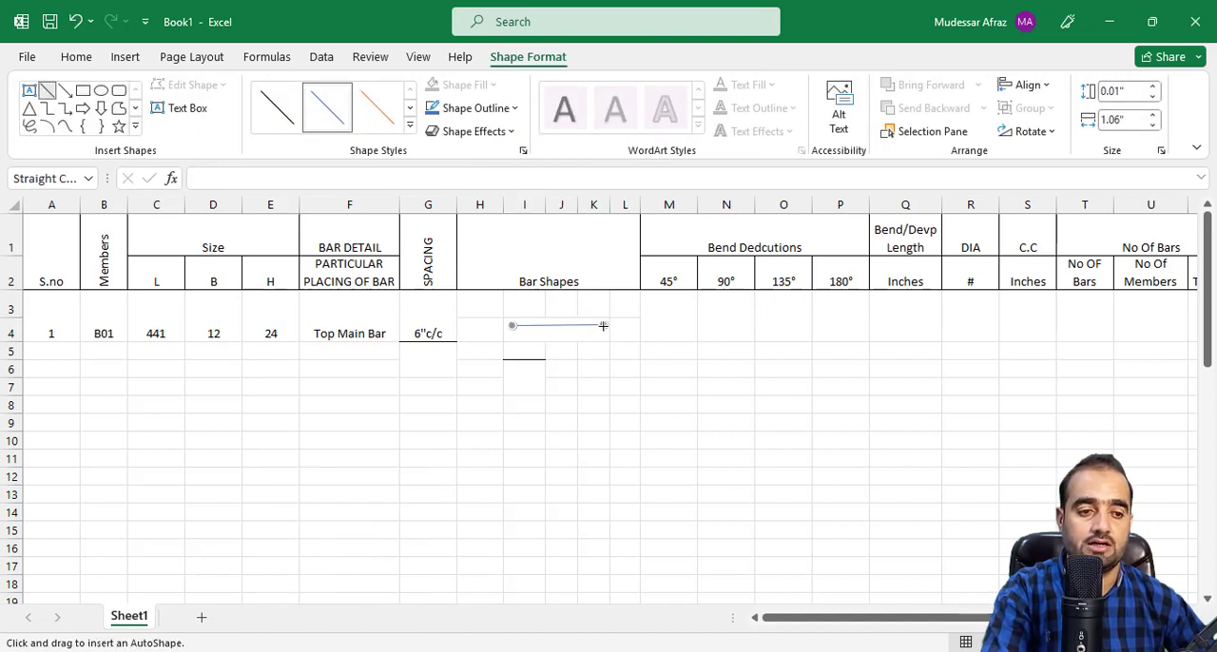
pyautogui.moveTo(604, 342); pyautogui.dragTo(603, 326)
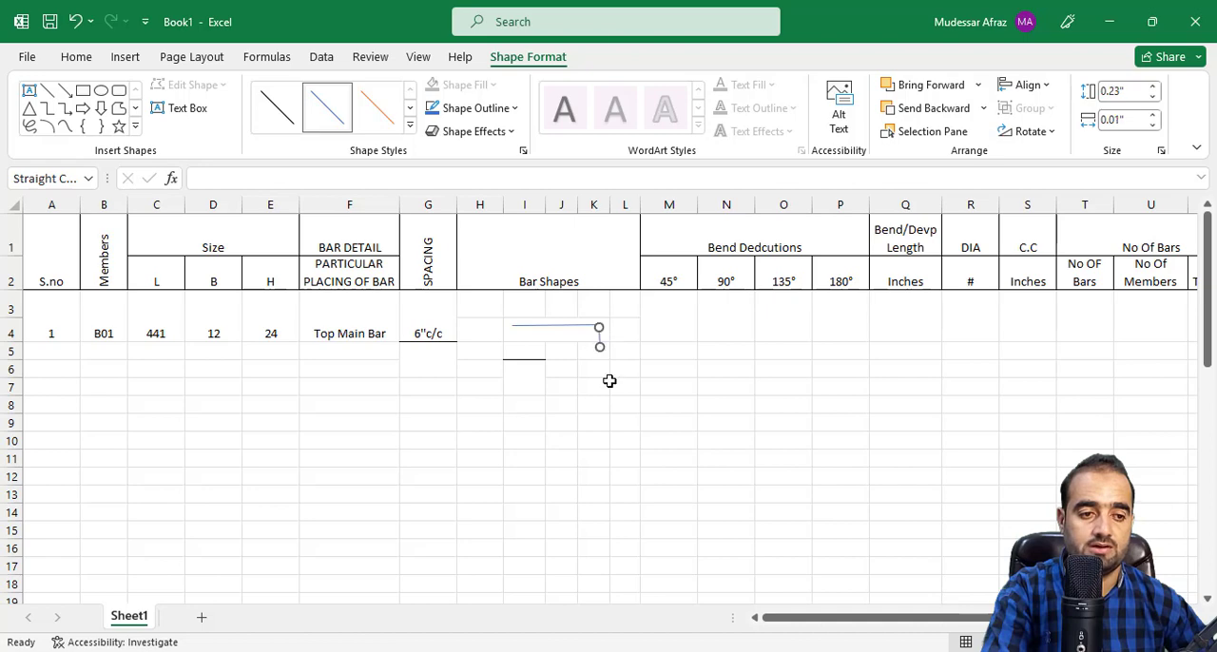
pyautogui.click(605, 380)
pyautogui.click(600, 346)
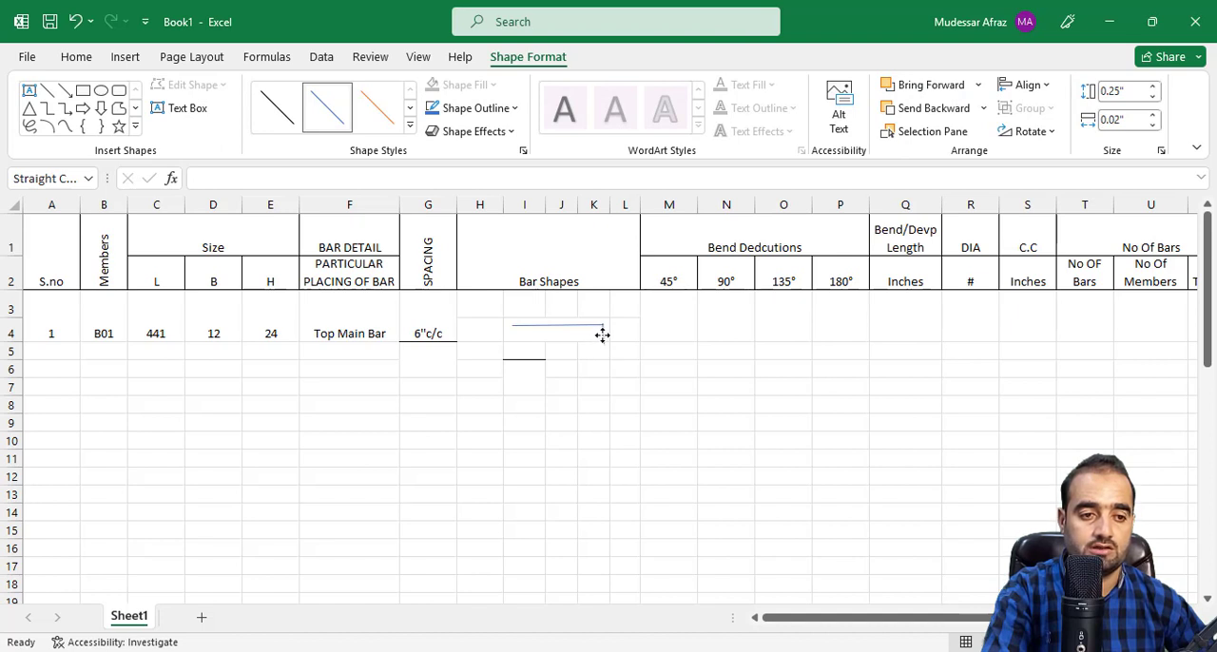
pyautogui.click(570, 369)
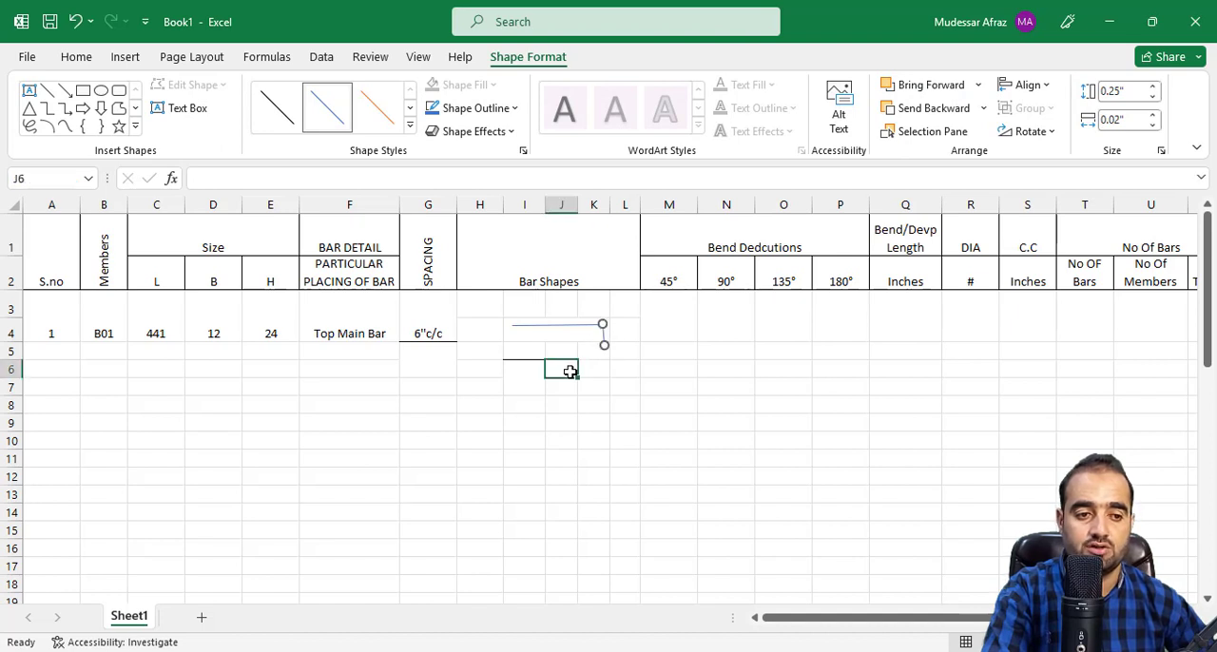
pyautogui.click(603, 344)
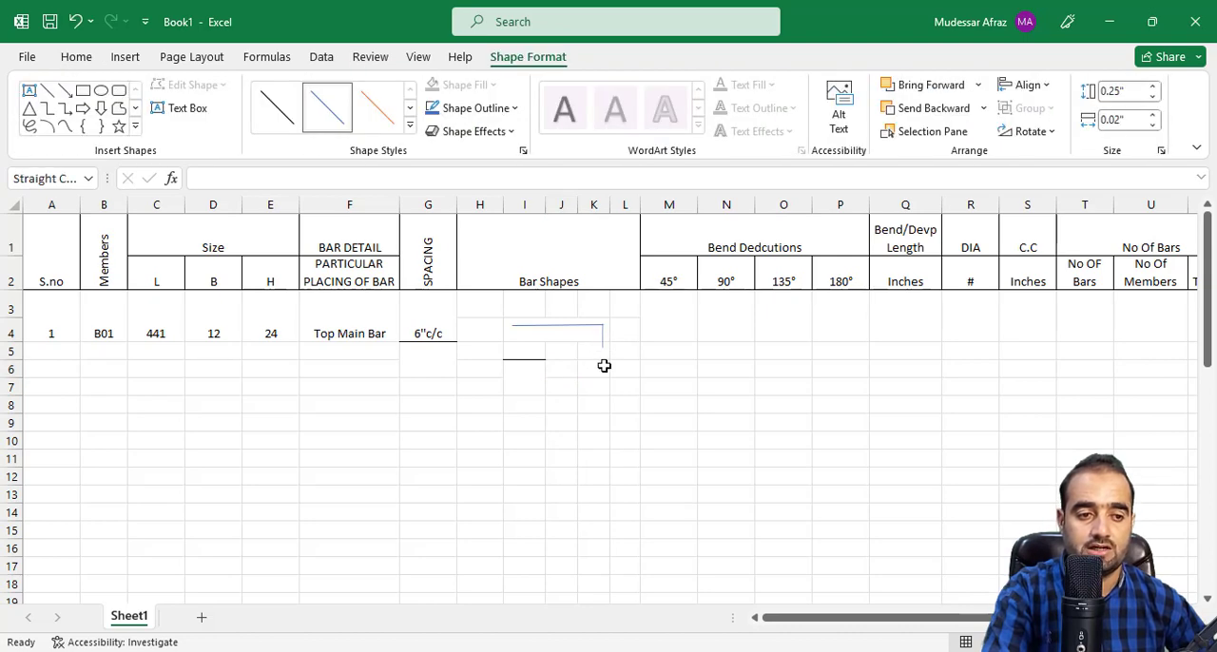
pyautogui.click(606, 388)
pyautogui.click(603, 343)
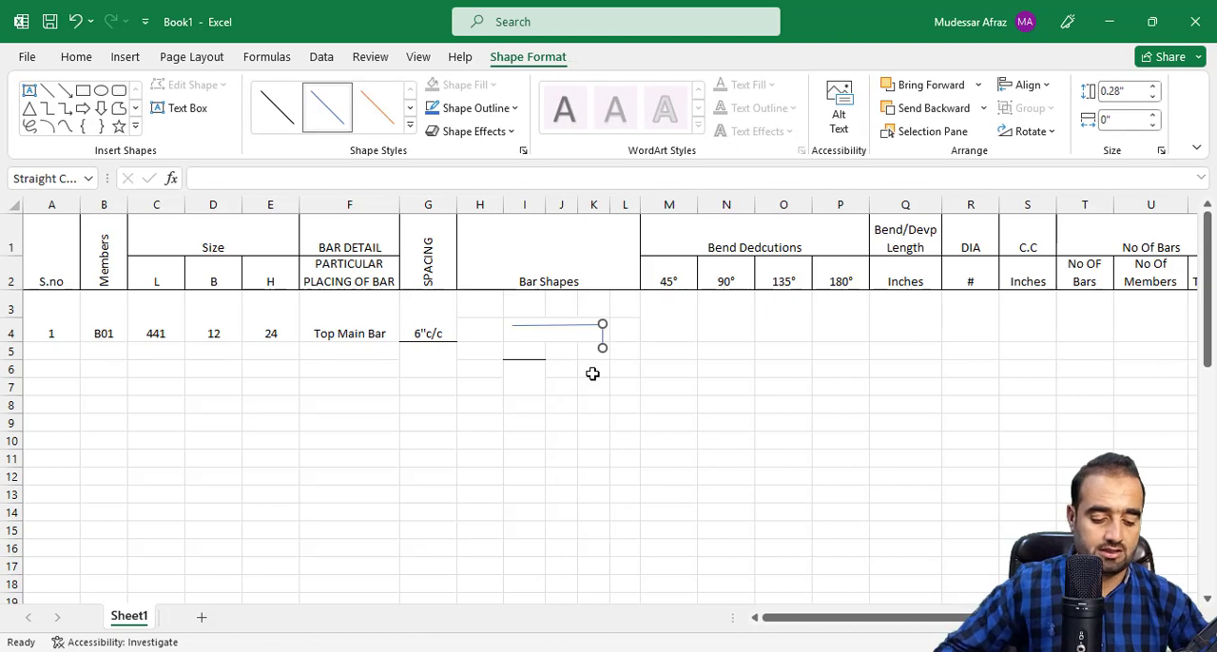
pyautogui.press('Delete')
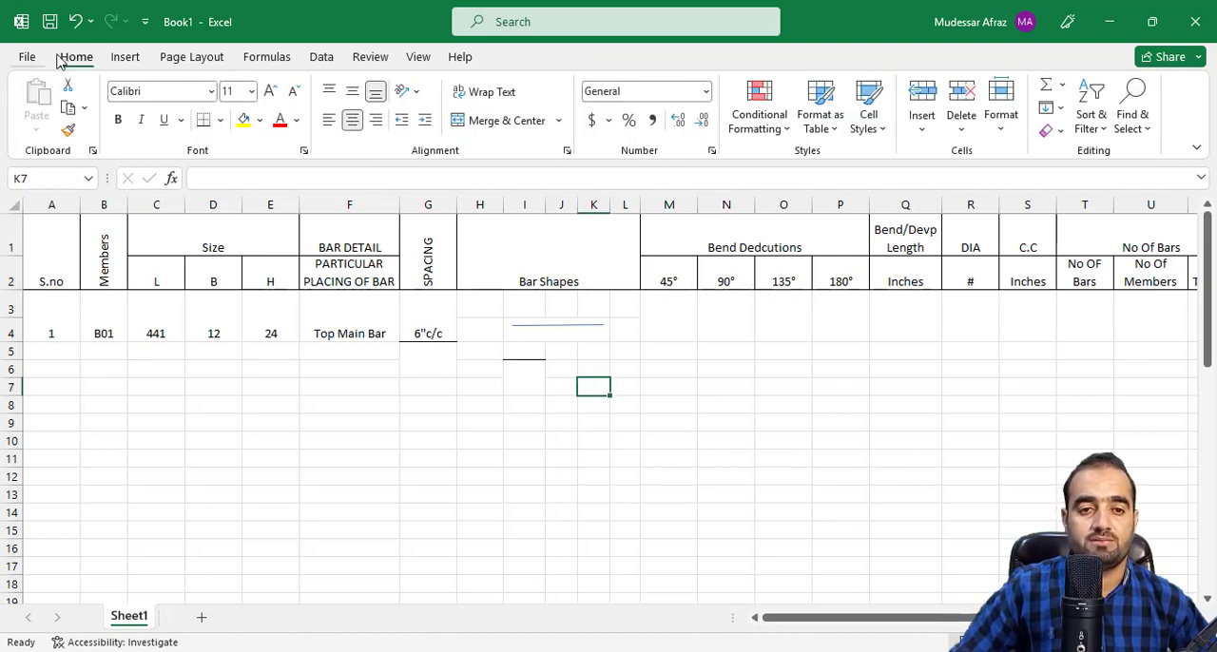
# Draw a vertical line about 0.29" long downward from the right end of the horizontal bar line.
pyautogui.click(122, 57)
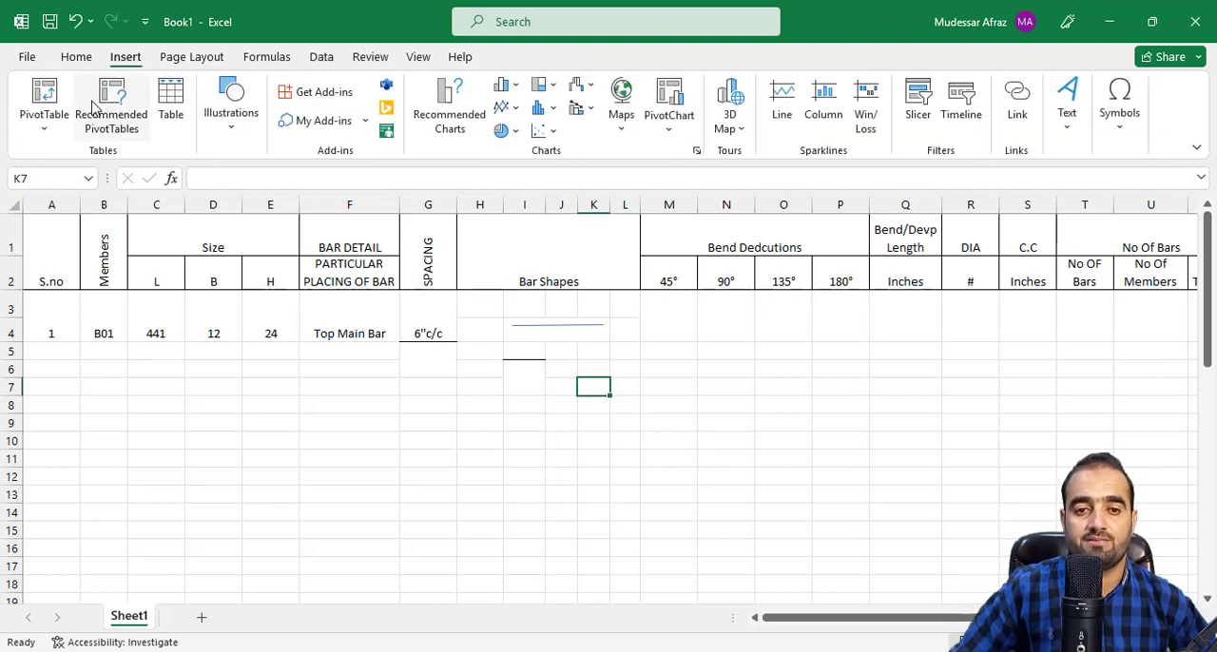
pyautogui.click(230, 114)
pyautogui.click(265, 185)
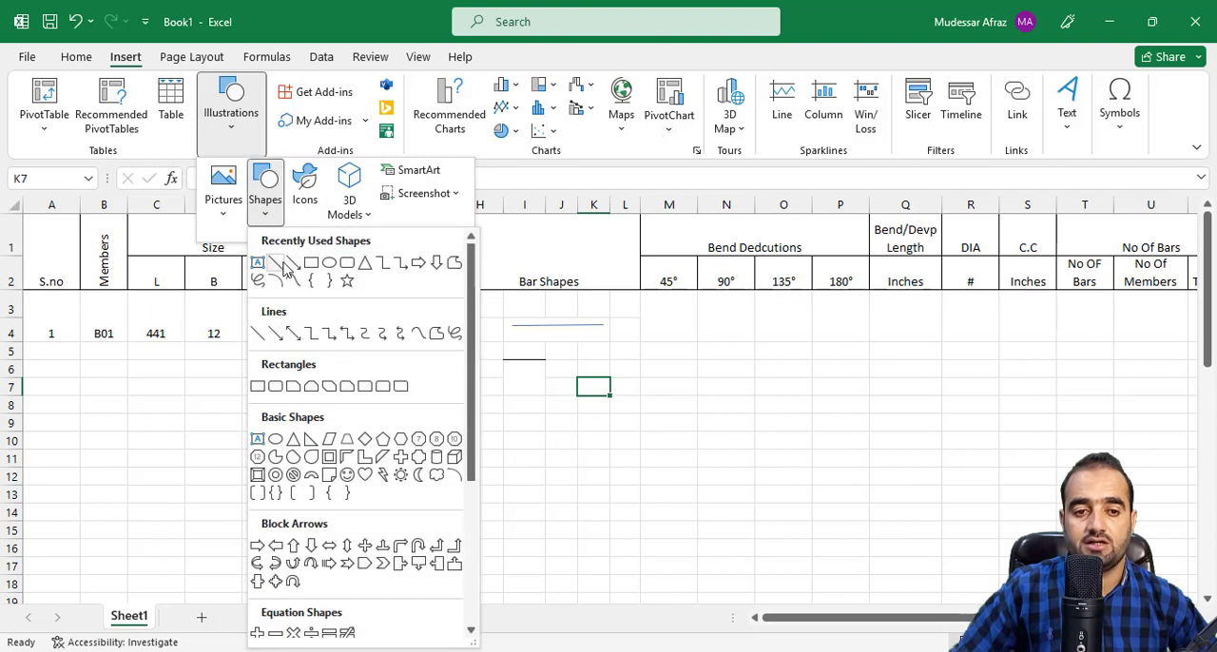
pyautogui.click(287, 263)
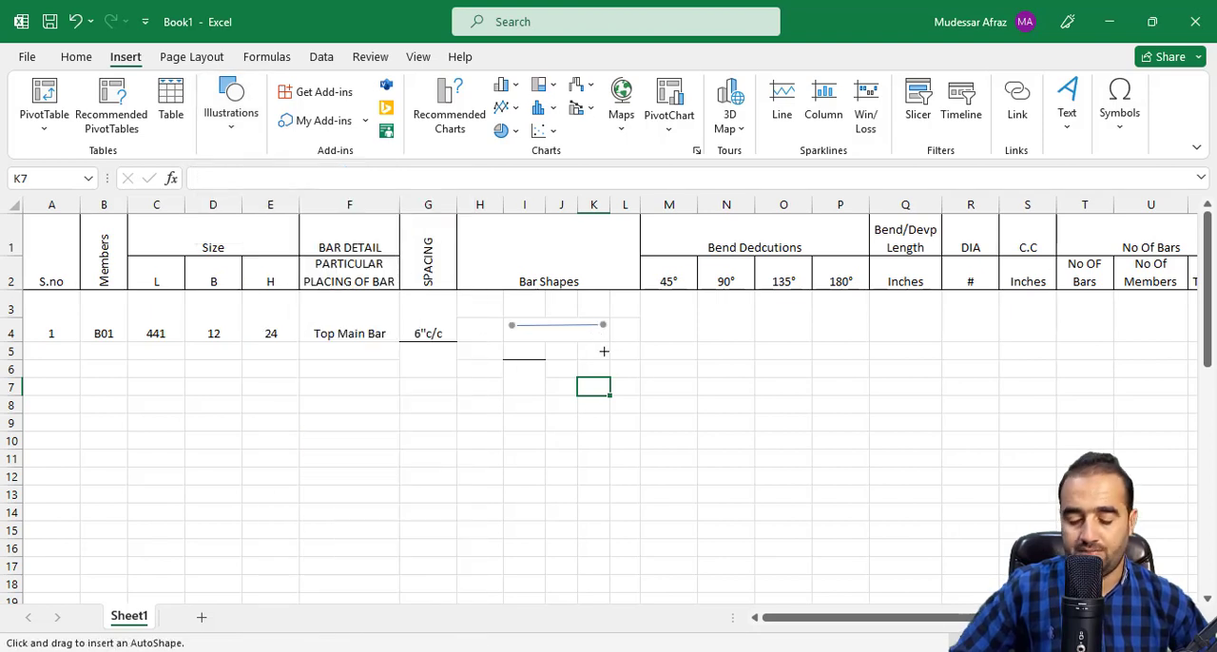
pyautogui.moveTo(605, 332); pyautogui.dragTo(605, 348)
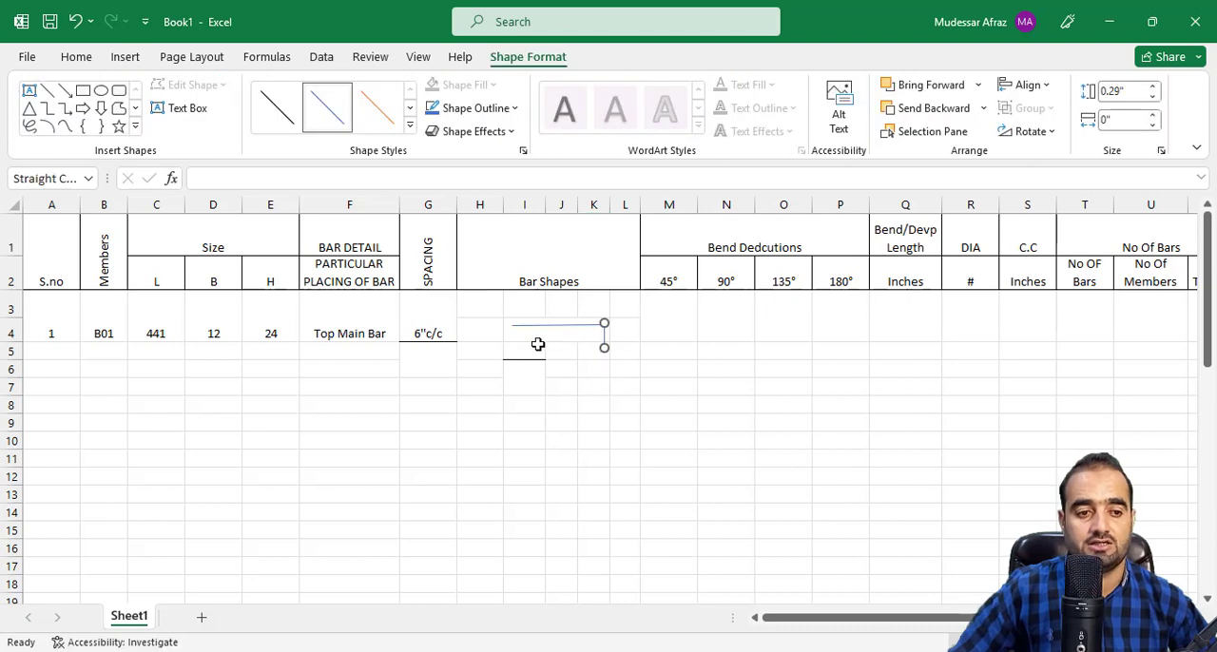
# Copy the vertical line and place the duplicate at the left end of the horizontal bar line.
pyautogui.rightClick(605, 344)
pyautogui.press('Escape')
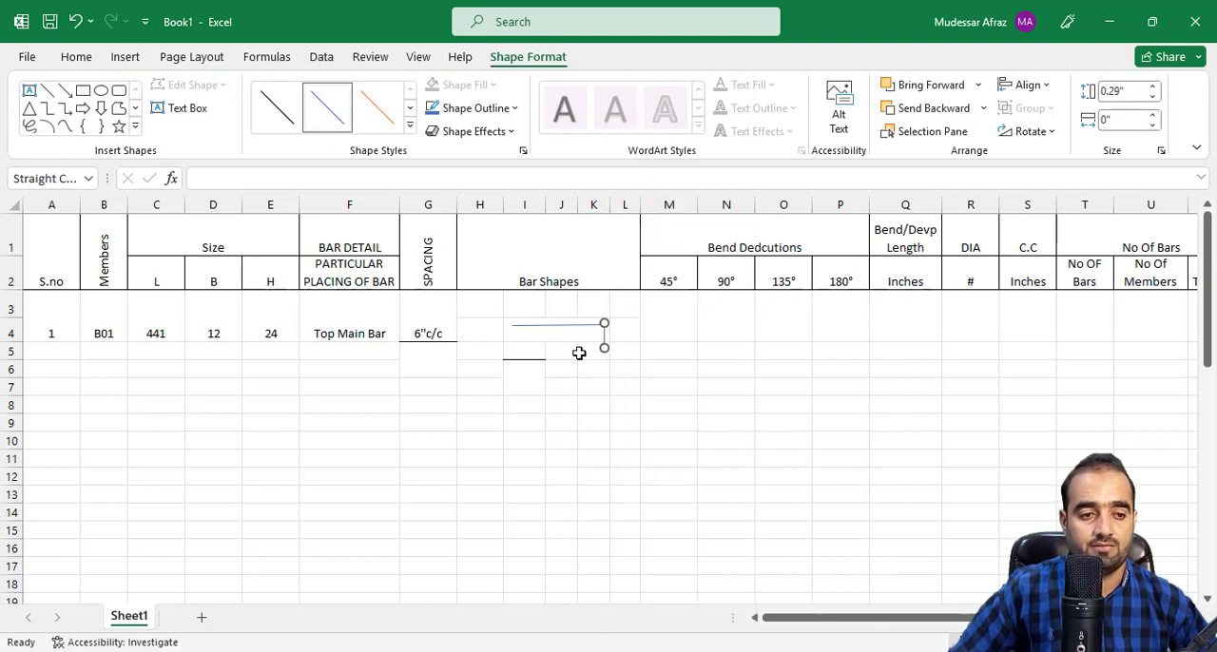
pyautogui.rightClick(579, 353)
pyautogui.click(625, 261)
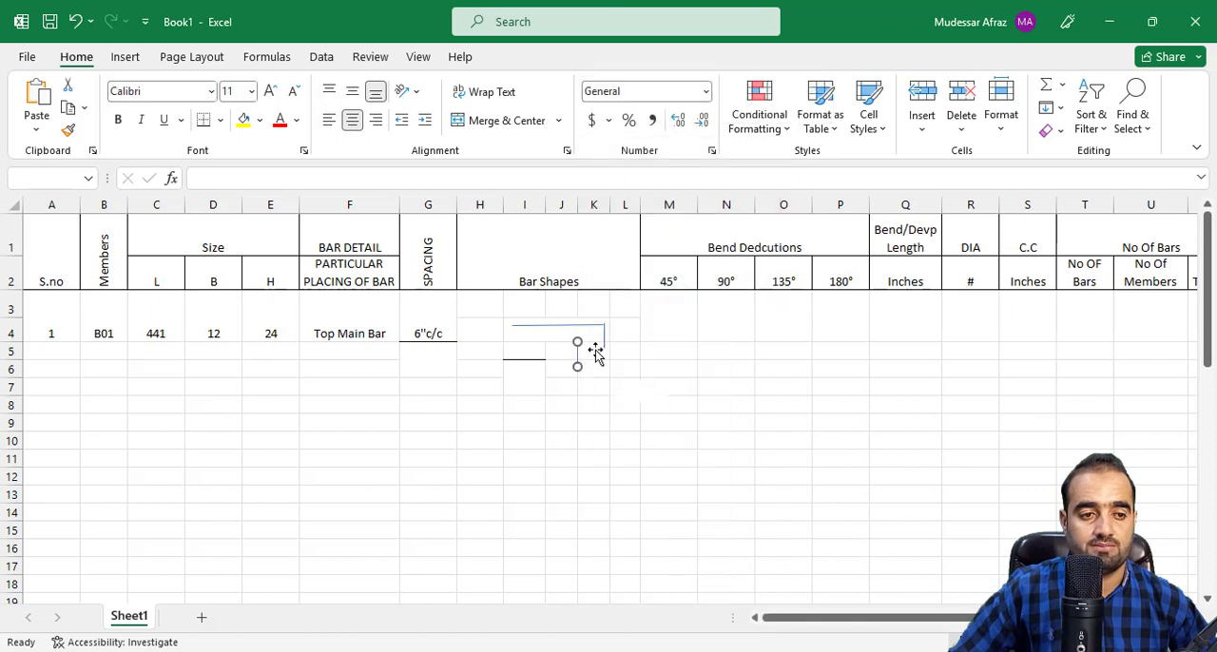
pyautogui.moveTo(578, 361); pyautogui.dragTo(514, 340)
pyautogui.click(619, 371)
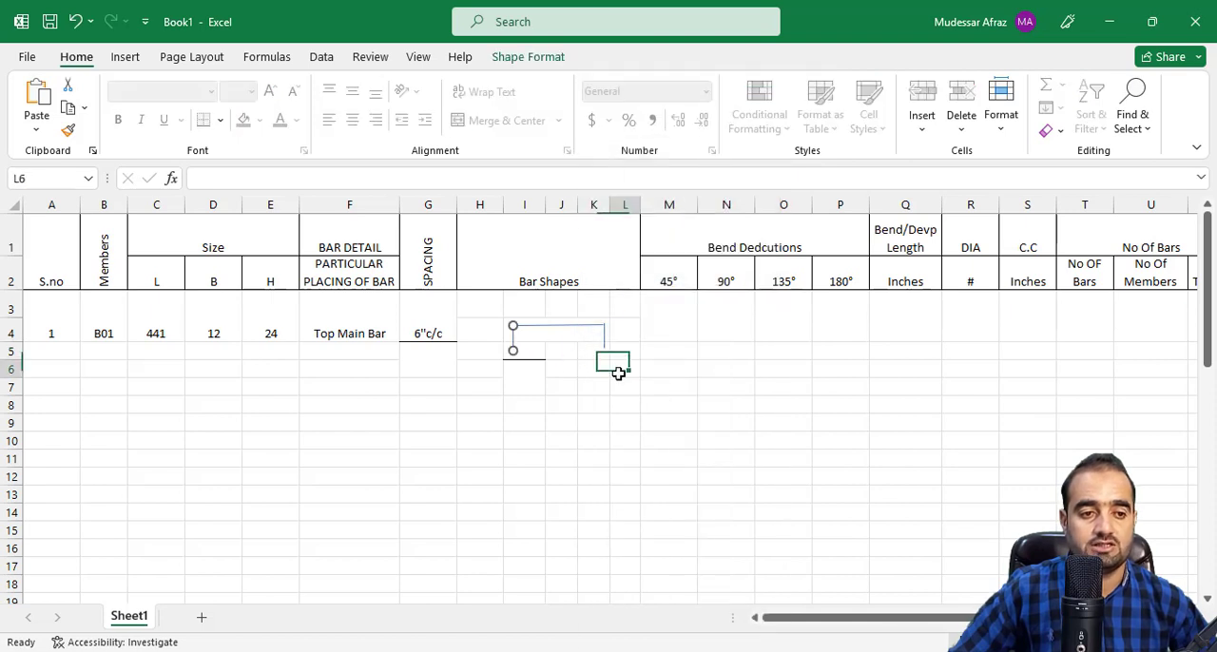
# Set the horizontal bar line's outline to 1½ pt weight and black colour.
pyautogui.click(568, 326)
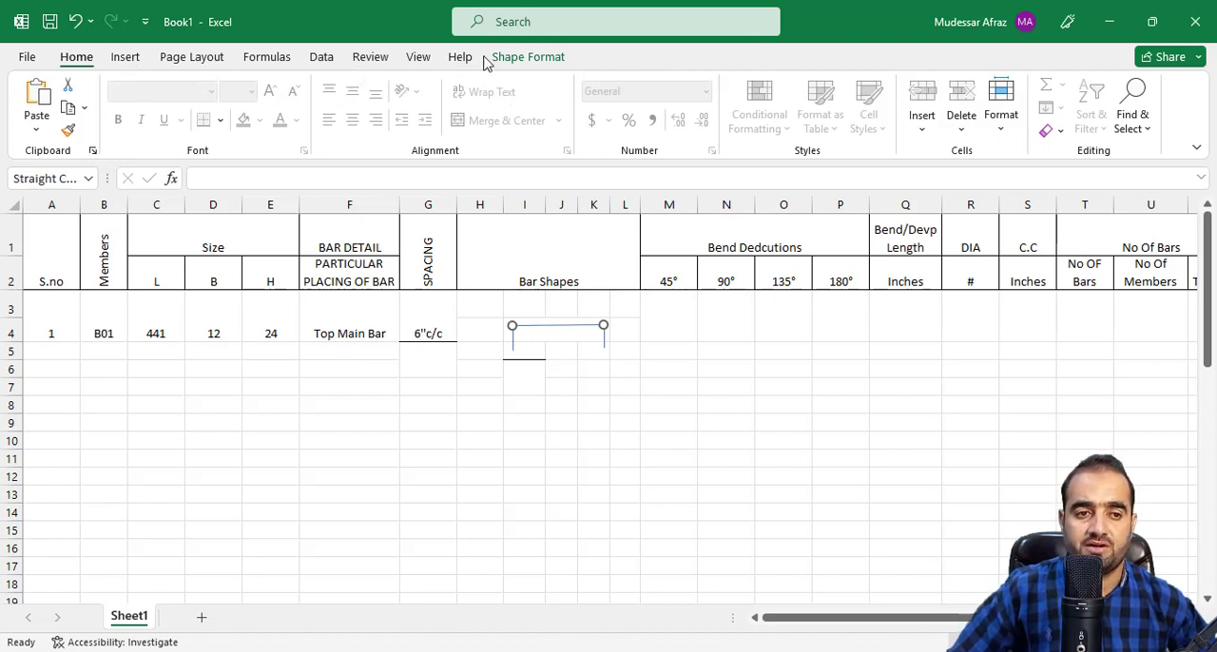
pyautogui.click(523, 59)
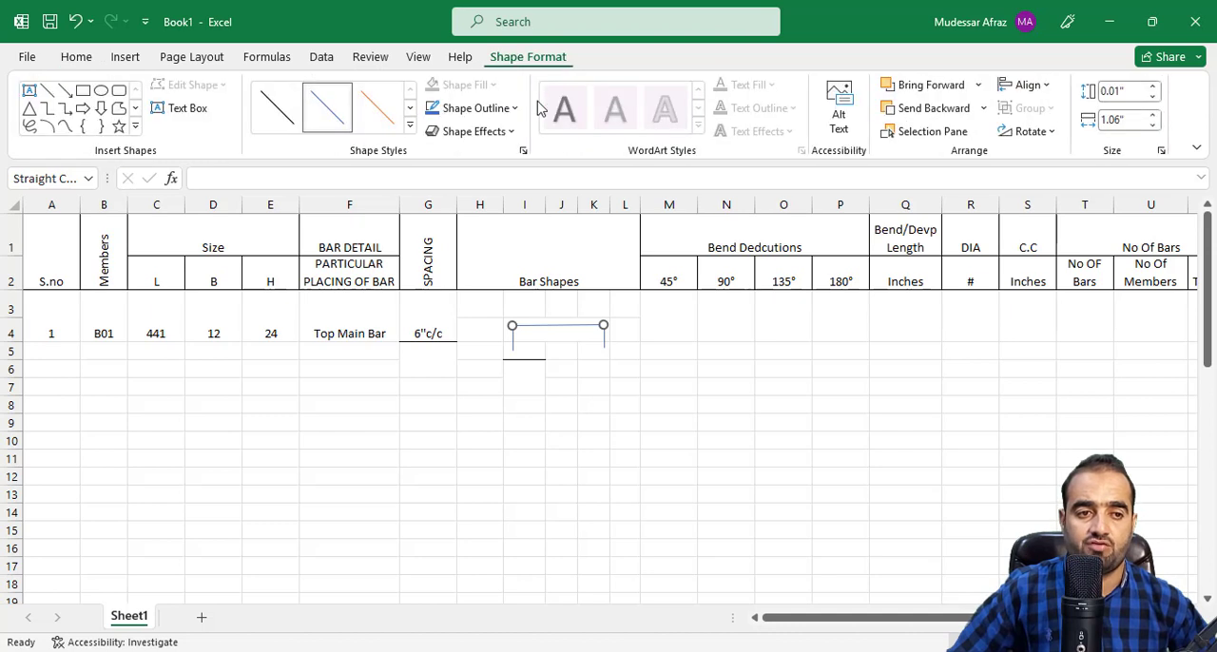
pyautogui.click(480, 107)
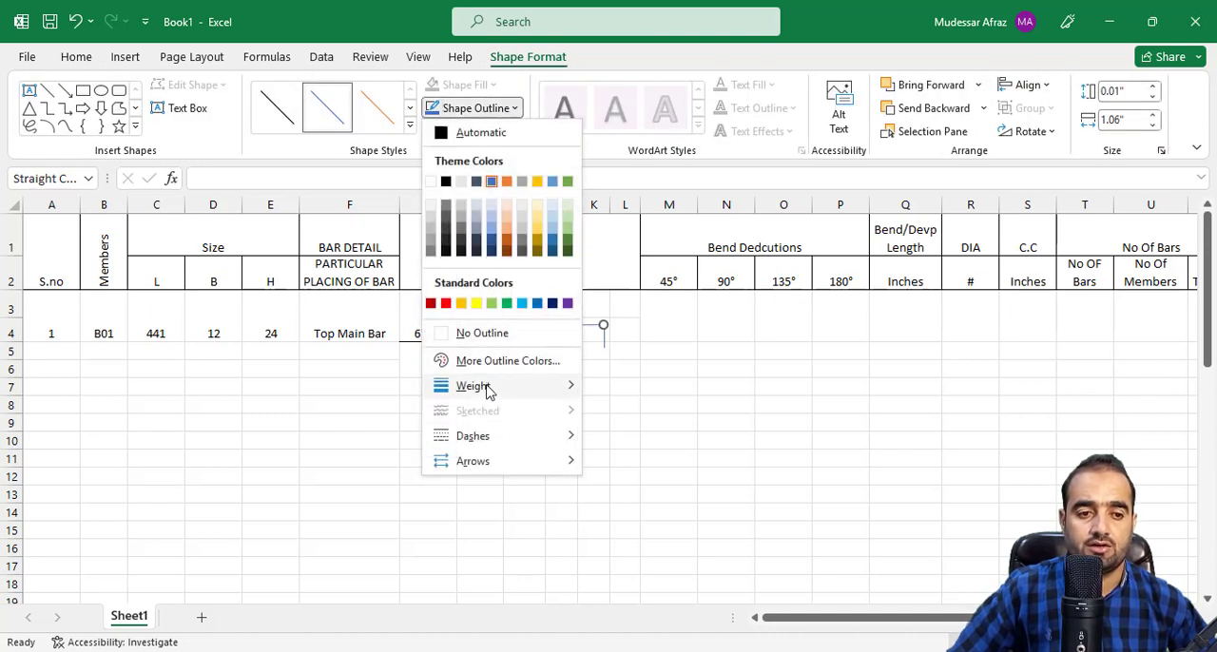
pyautogui.moveTo(574, 398)
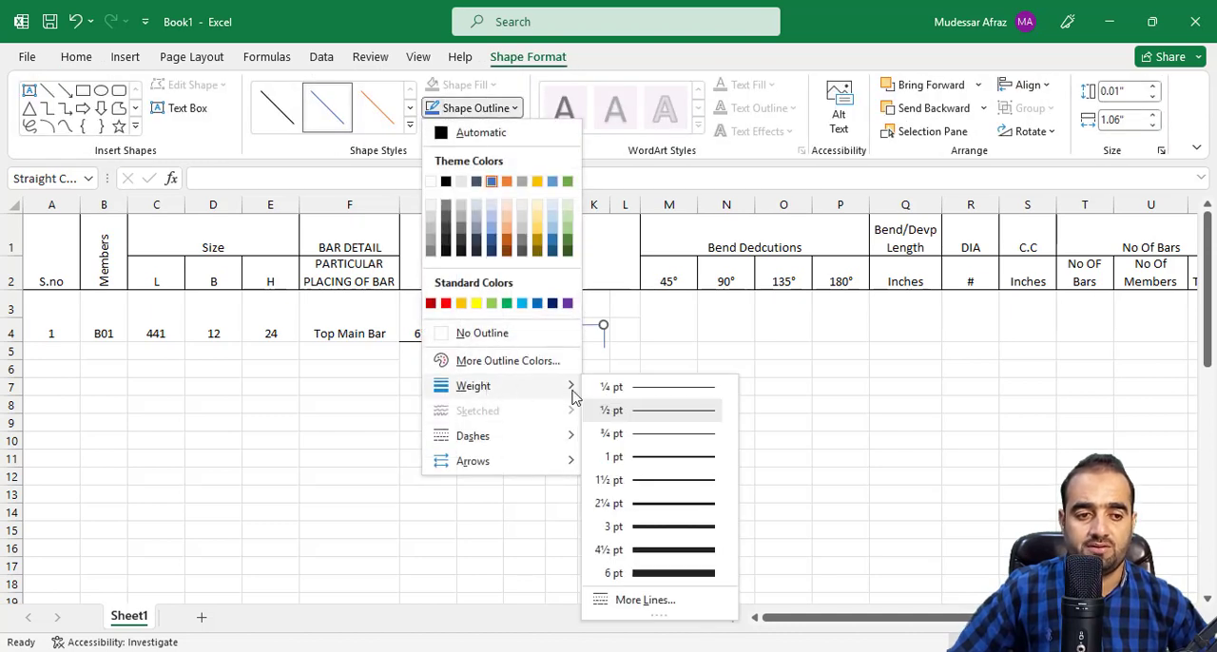
pyautogui.click(652, 481)
pyautogui.click(472, 107)
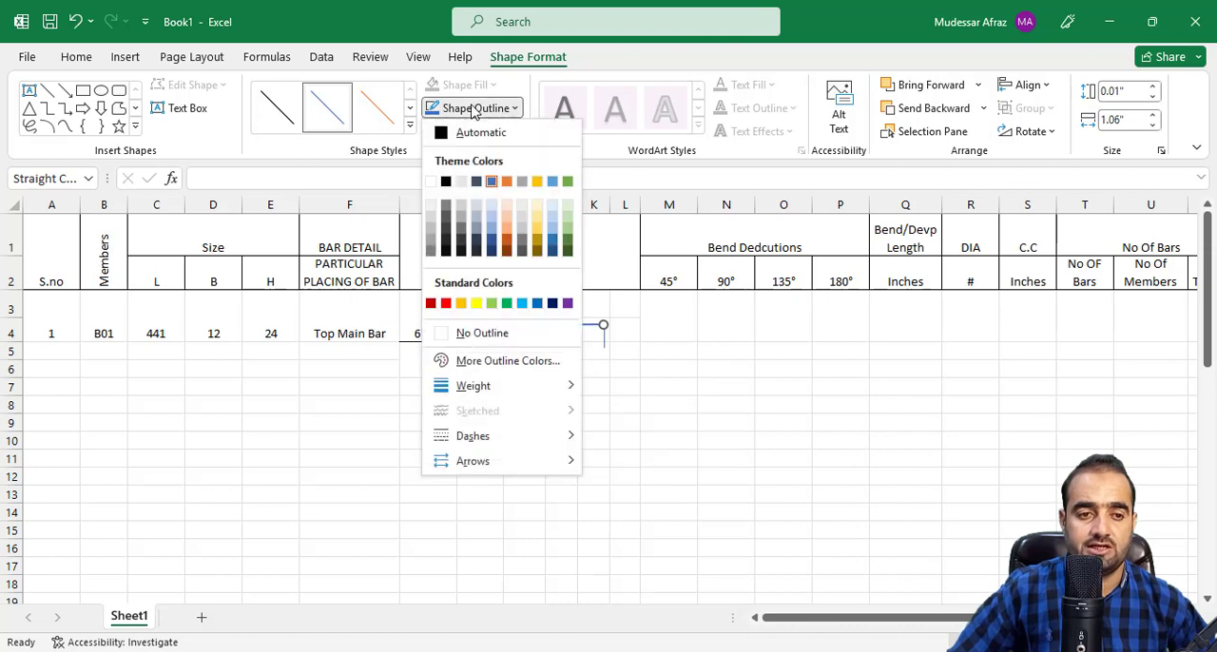
pyautogui.click(447, 182)
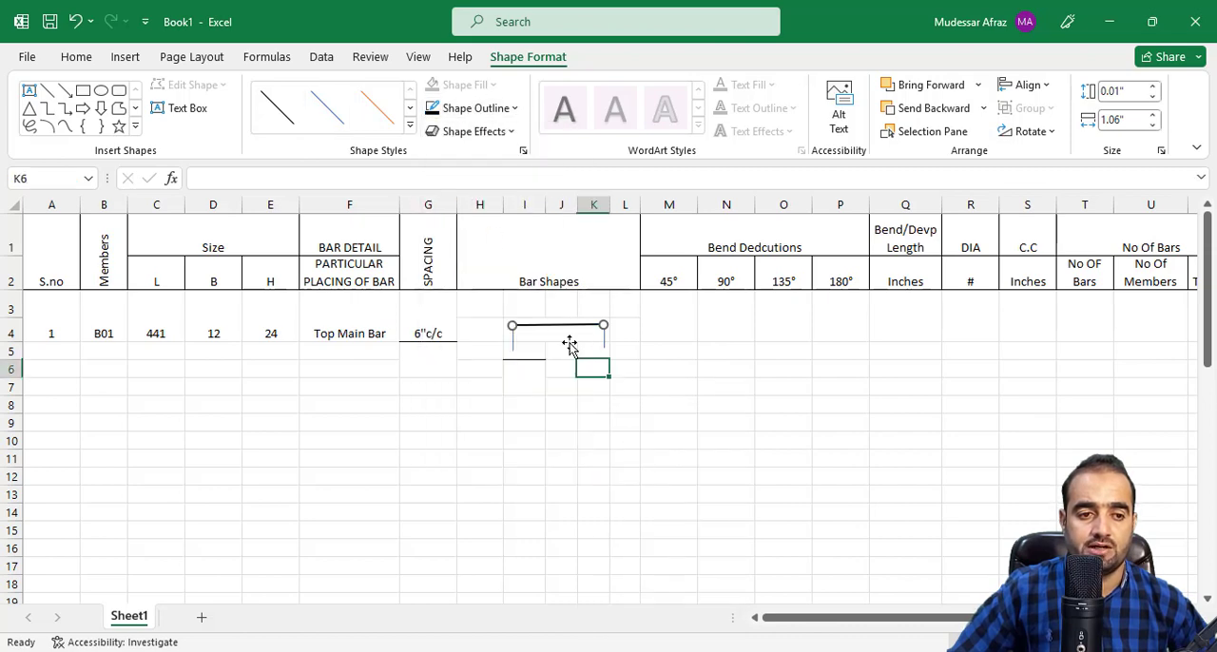
# Apply the horizontal line's formatting to both vertical bar lines with Format Painter.
pyautogui.click(62, 57)
pyautogui.click(65, 131)
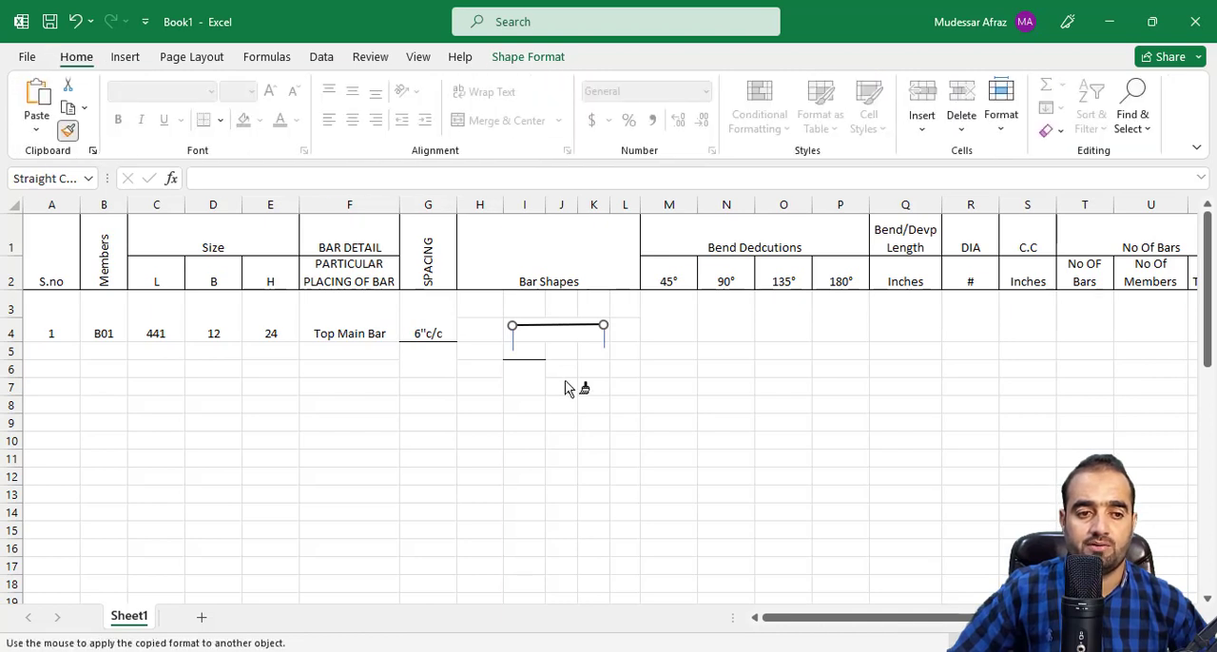
pyautogui.click(511, 344)
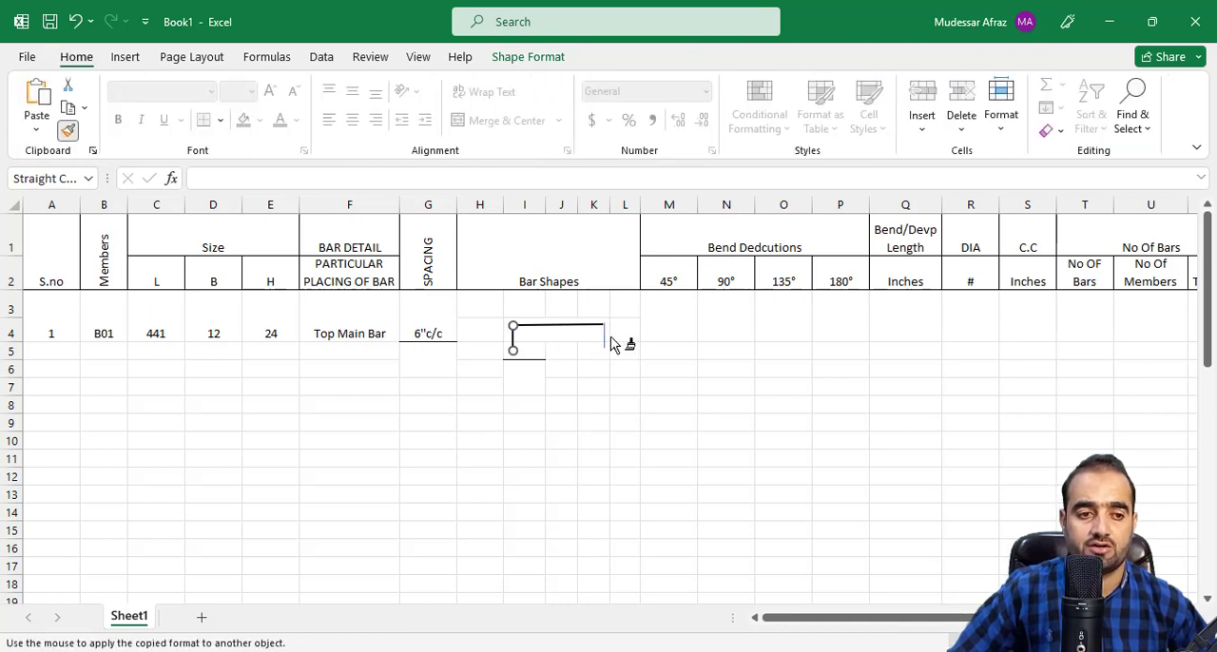
pyautogui.click(605, 344)
pyautogui.click(593, 370)
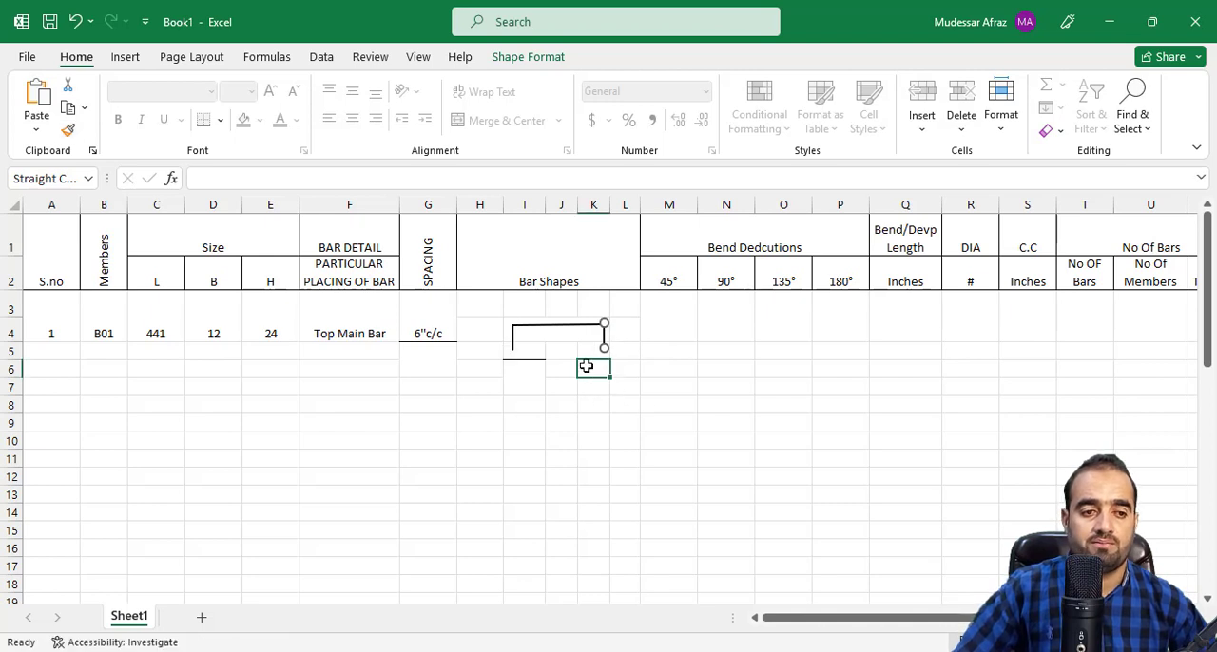
# Select the horizontal line and both vertical lines and group them into one bar shape.
pyautogui.click(558, 325)
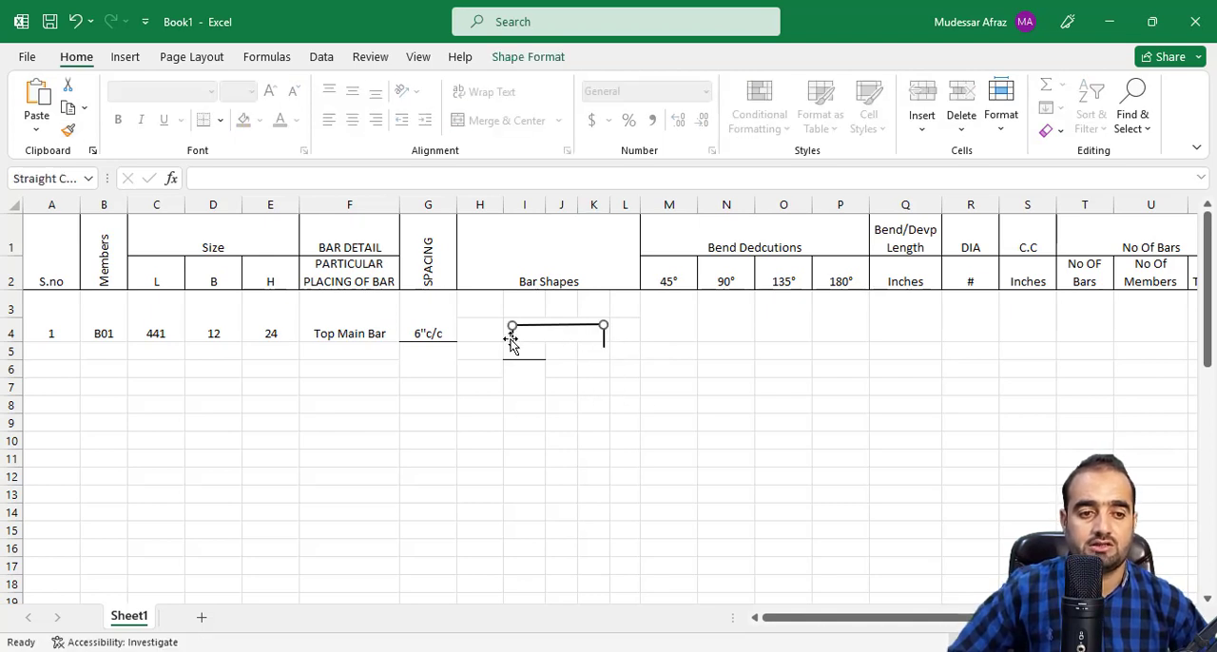
pyautogui.keyDown('shift'); pyautogui.click(513, 340); pyautogui.keyUp('shift')
pyautogui.keyDown('shift'); pyautogui.click(604, 347); pyautogui.keyUp('shift')
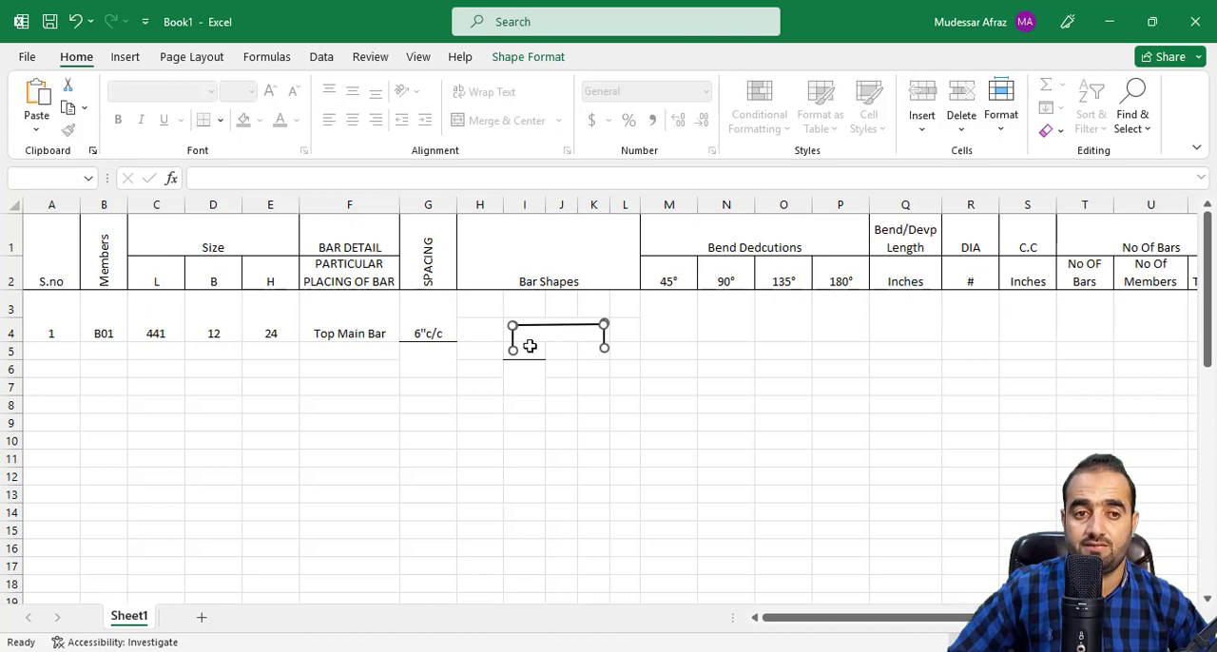
pyautogui.rightClick(579, 324)
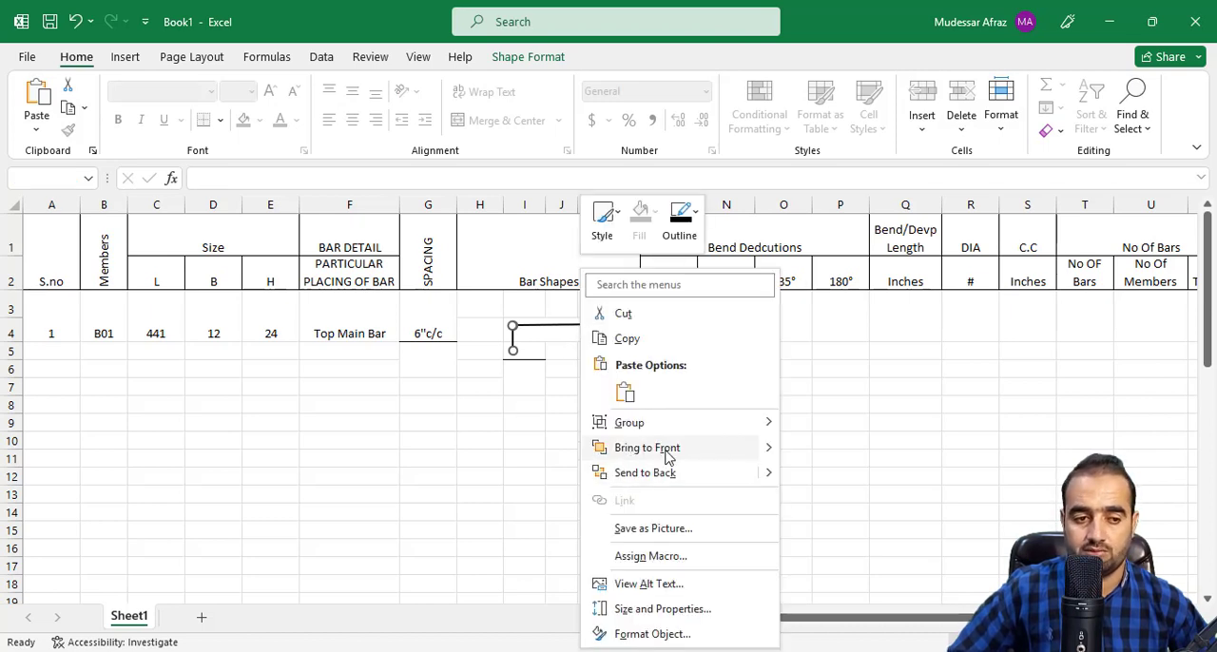
pyautogui.moveTo(646, 428)
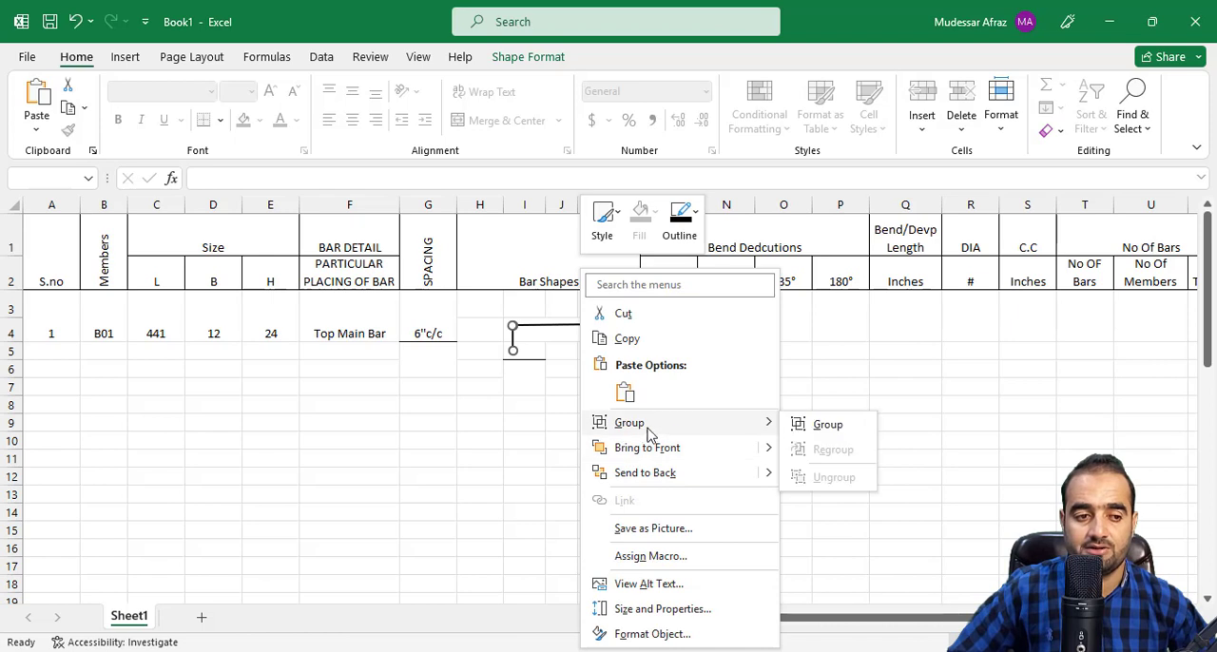
pyautogui.click(823, 426)
# Enlarge the grouped bar shape so it spans roughly columns I to O and rows 4 to 11.
pyautogui.moveTo(612, 357); pyautogui.dragTo(787, 464)
pyautogui.click(725, 444)
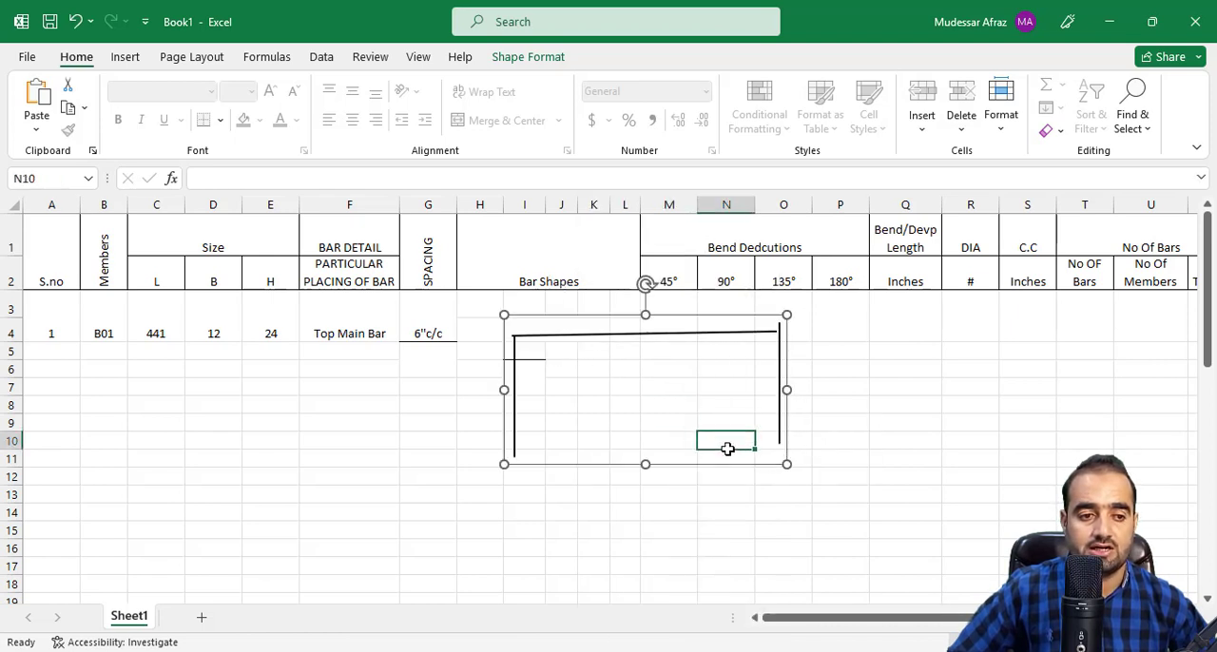
pyautogui.rightClick(729, 445)
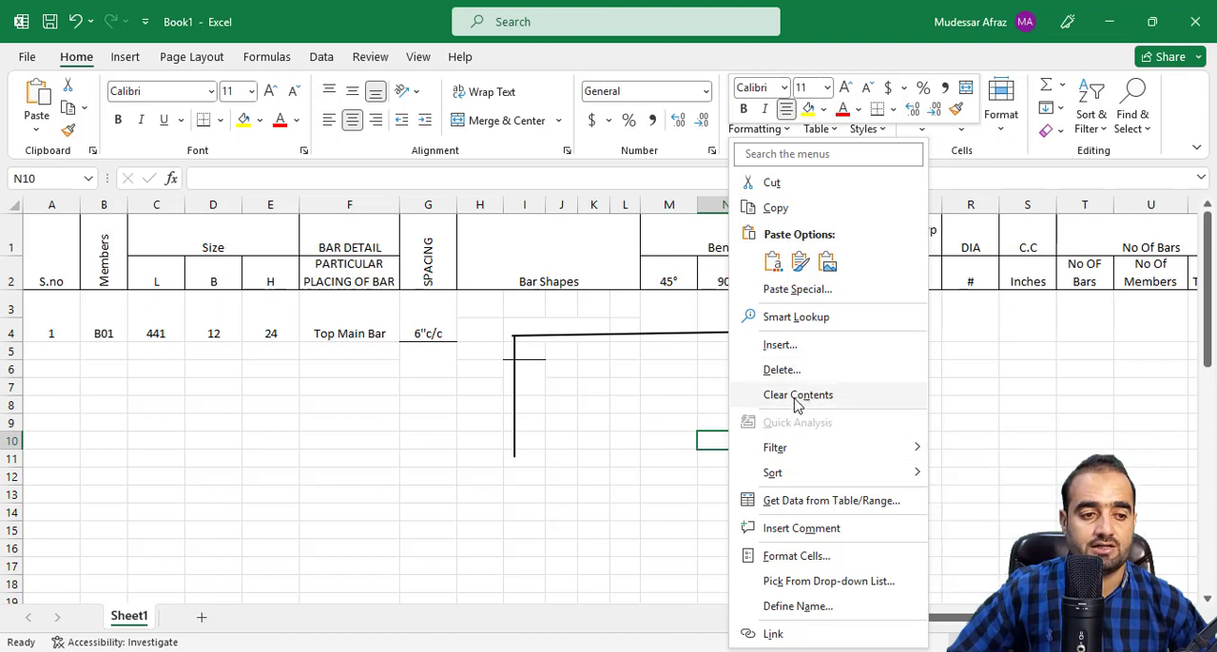
pyautogui.click(638, 336)
pyautogui.click(635, 328)
pyautogui.click(644, 335)
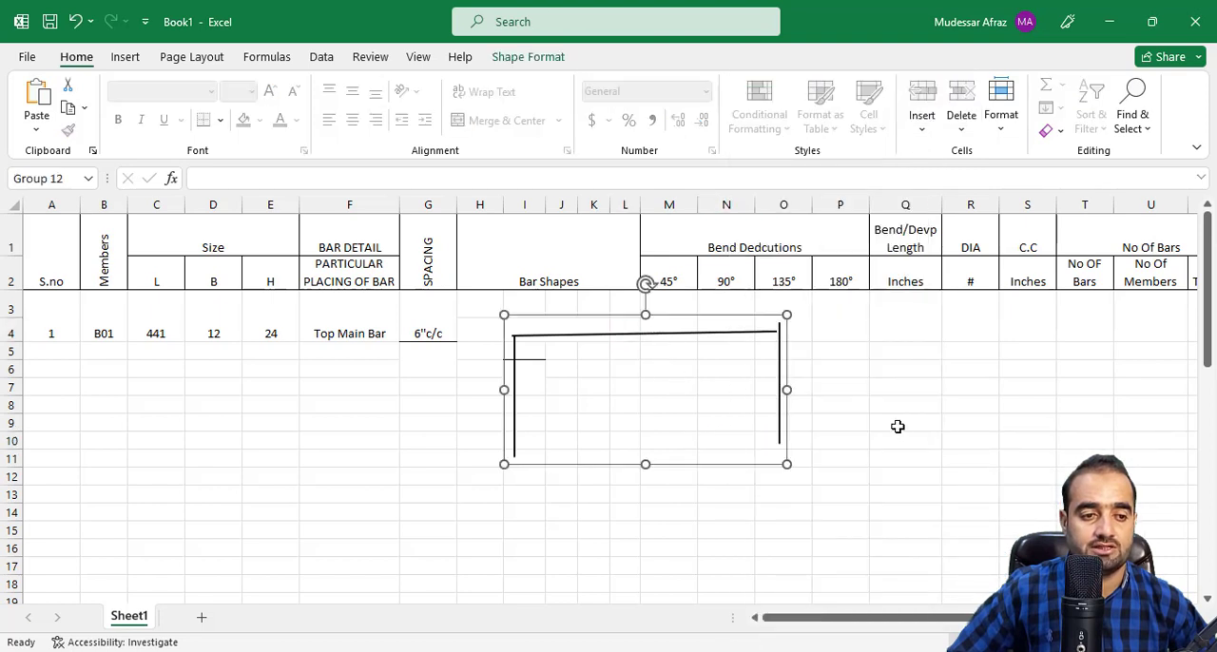
# Ungroup the enlarged bar shape into its separate lines.
pyautogui.click(738, 418)
pyautogui.rightClick(738, 418)
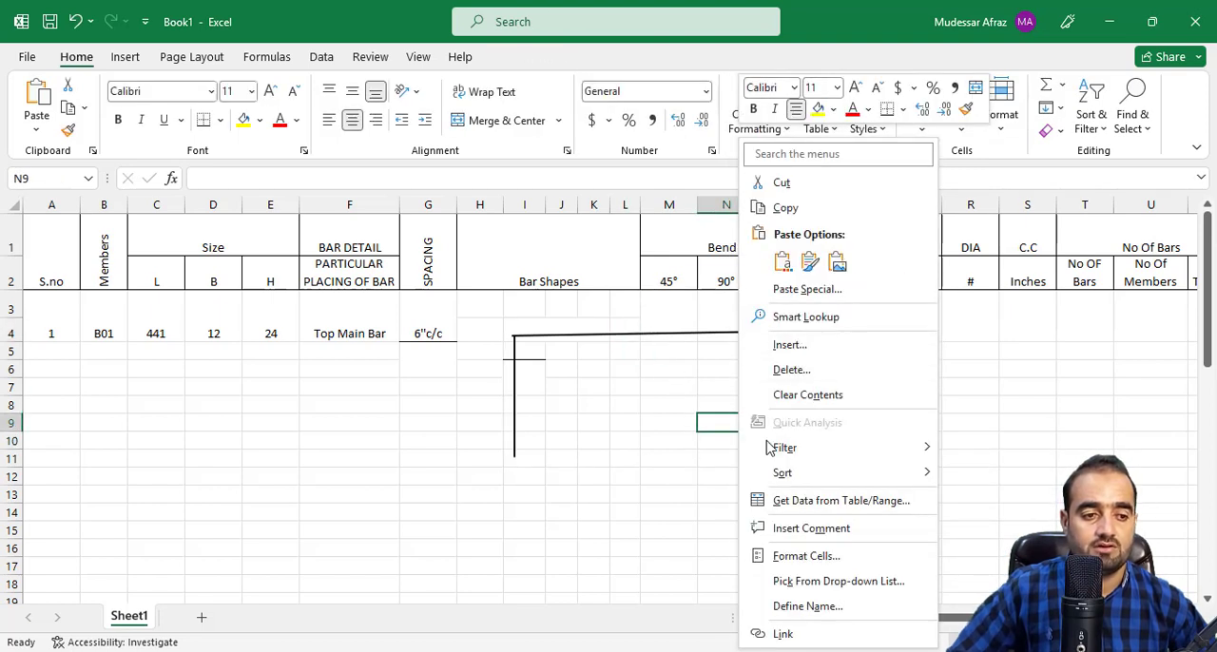
pyautogui.click(793, 395)
pyautogui.click(780, 374)
pyautogui.rightClick(780, 374)
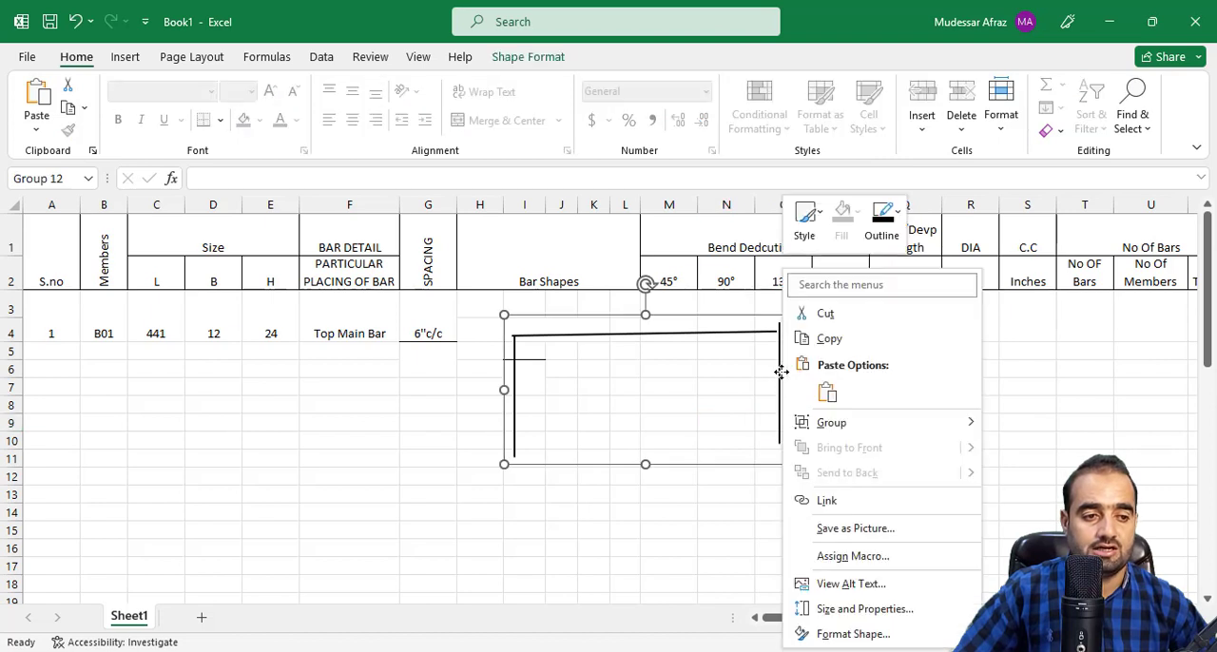
pyautogui.moveTo(870, 430)
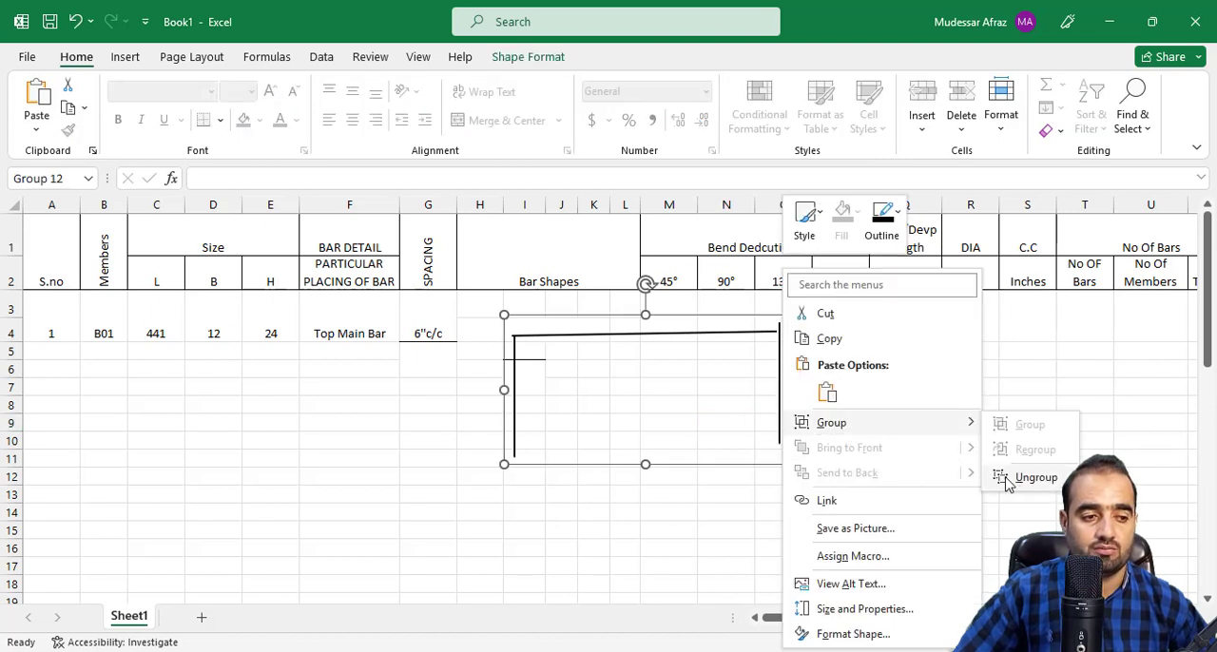
pyautogui.click(1008, 477)
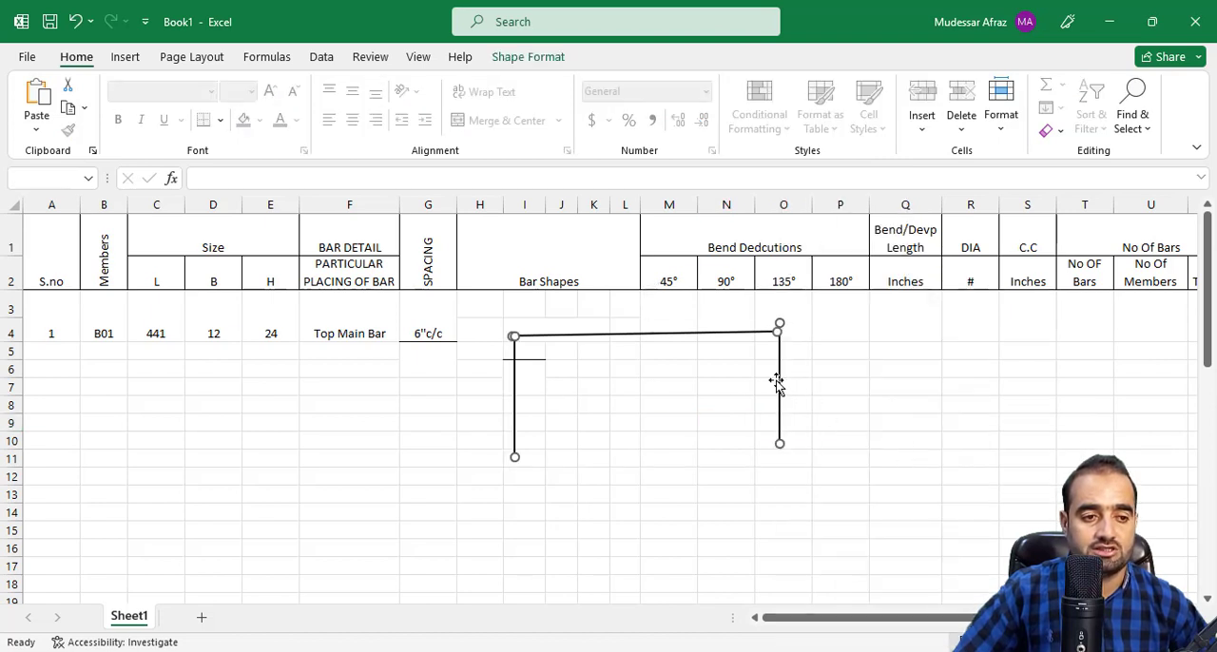
# Move the two vertical lines so their upper ends meet the ends of the horizontal line.
pyautogui.click(779, 391)
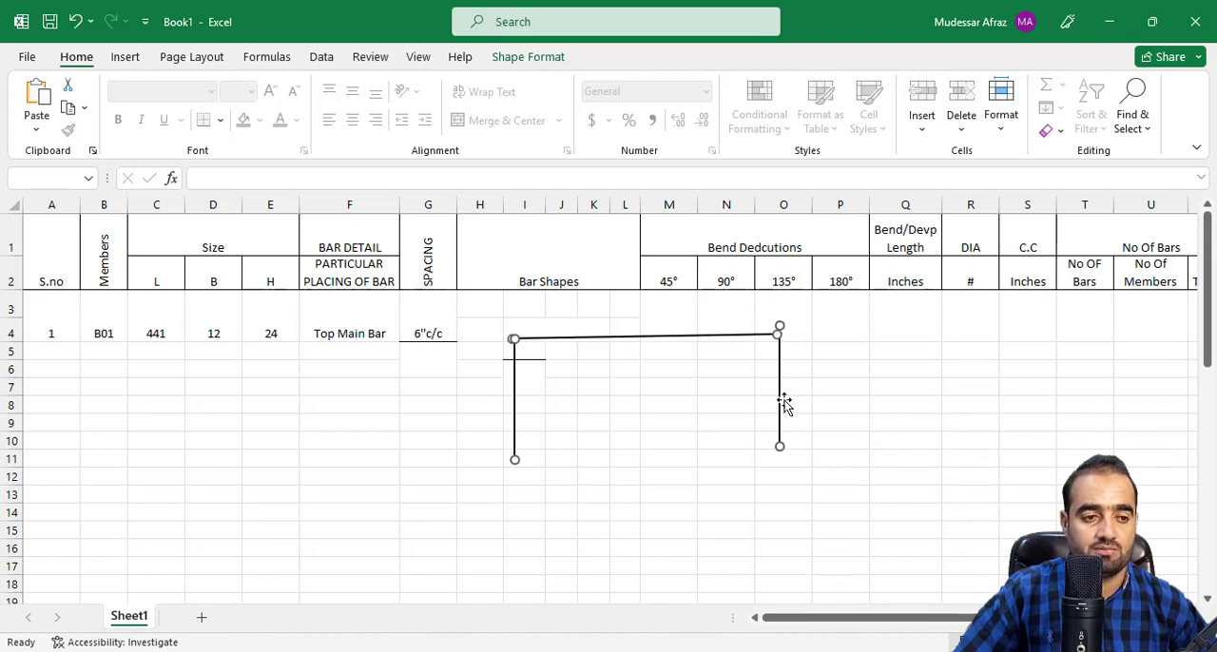
pyautogui.press('Escape')
pyautogui.click(781, 394)
pyautogui.moveTo(782, 394); pyautogui.dragTo(778, 402)
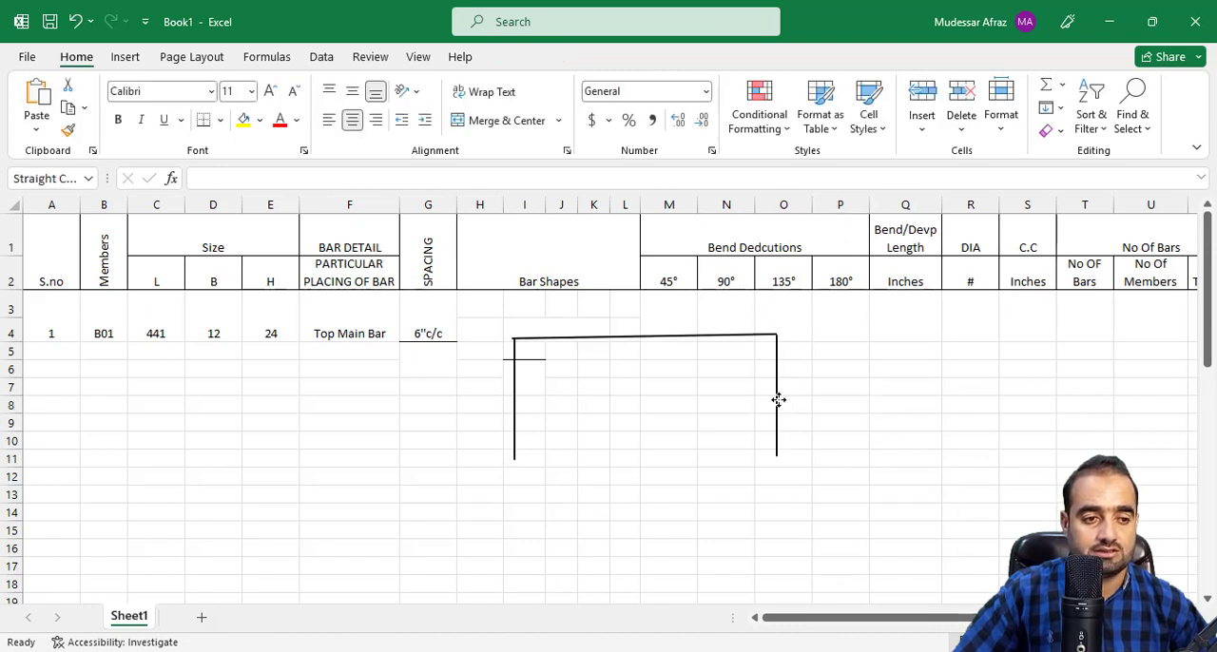
pyautogui.moveTo(514, 409); pyautogui.dragTo(513, 409)
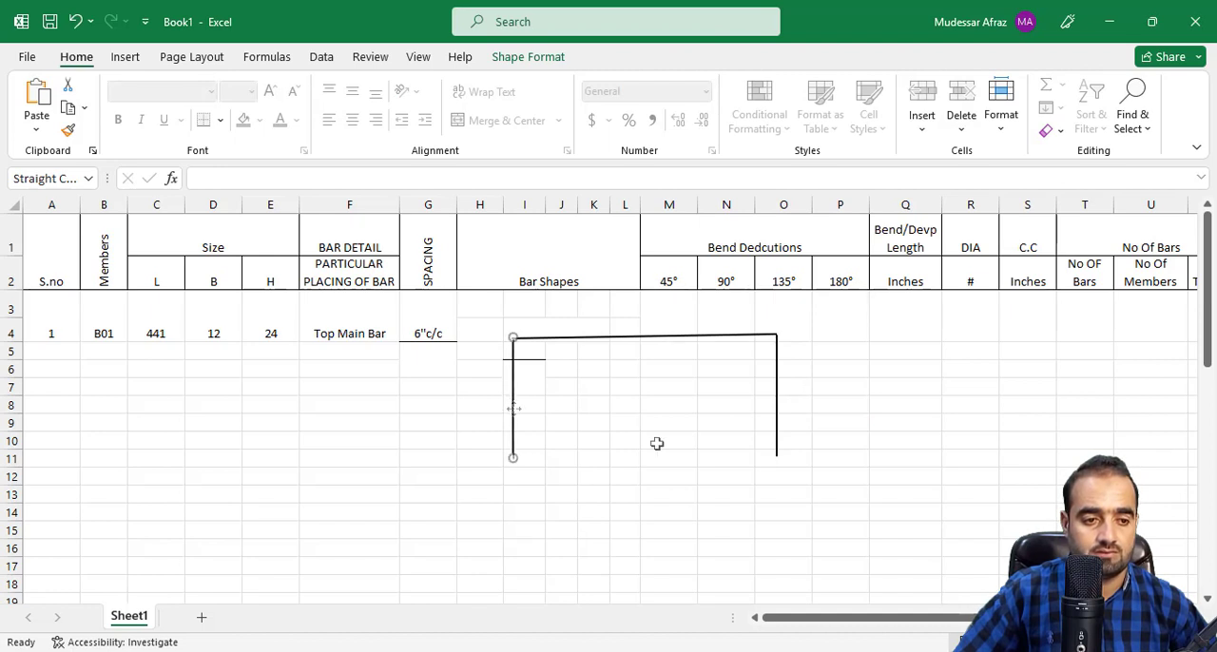
pyautogui.click(713, 443)
# Select the three aligned lines and group them again as one bar shape.
pyautogui.click(511, 416)
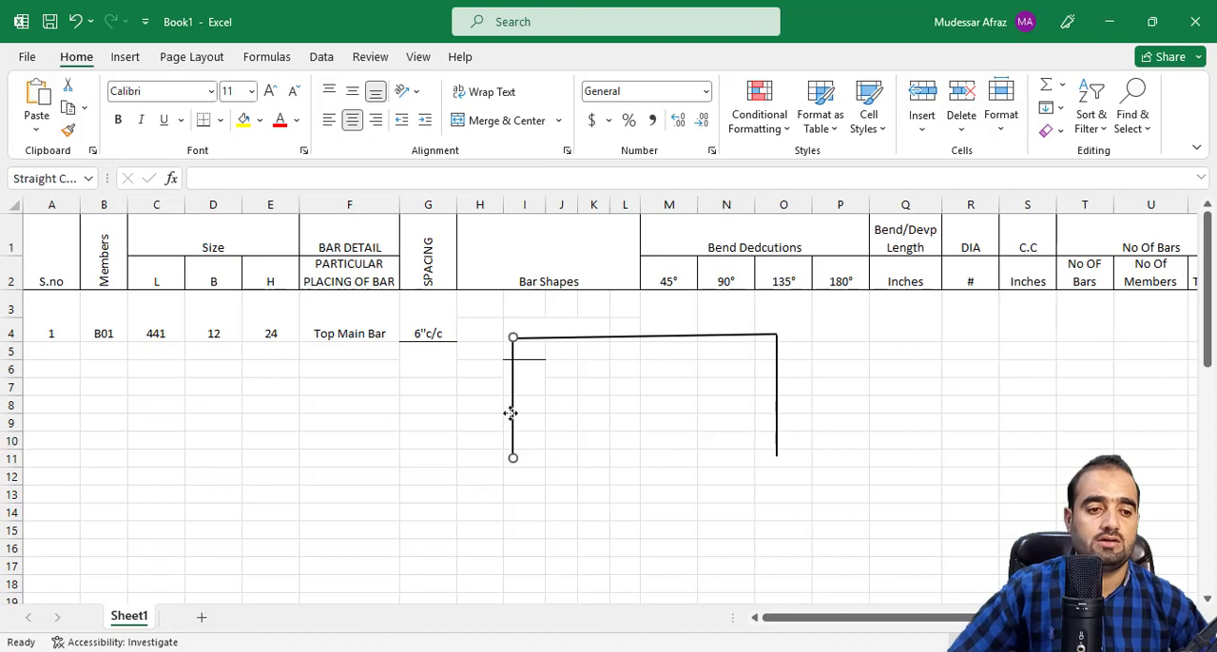
pyautogui.keyDown('shift'); pyautogui.click(572, 337); pyautogui.keyUp('shift')
pyautogui.keyDown('shift'); pyautogui.click(777, 392); pyautogui.keyUp('shift')
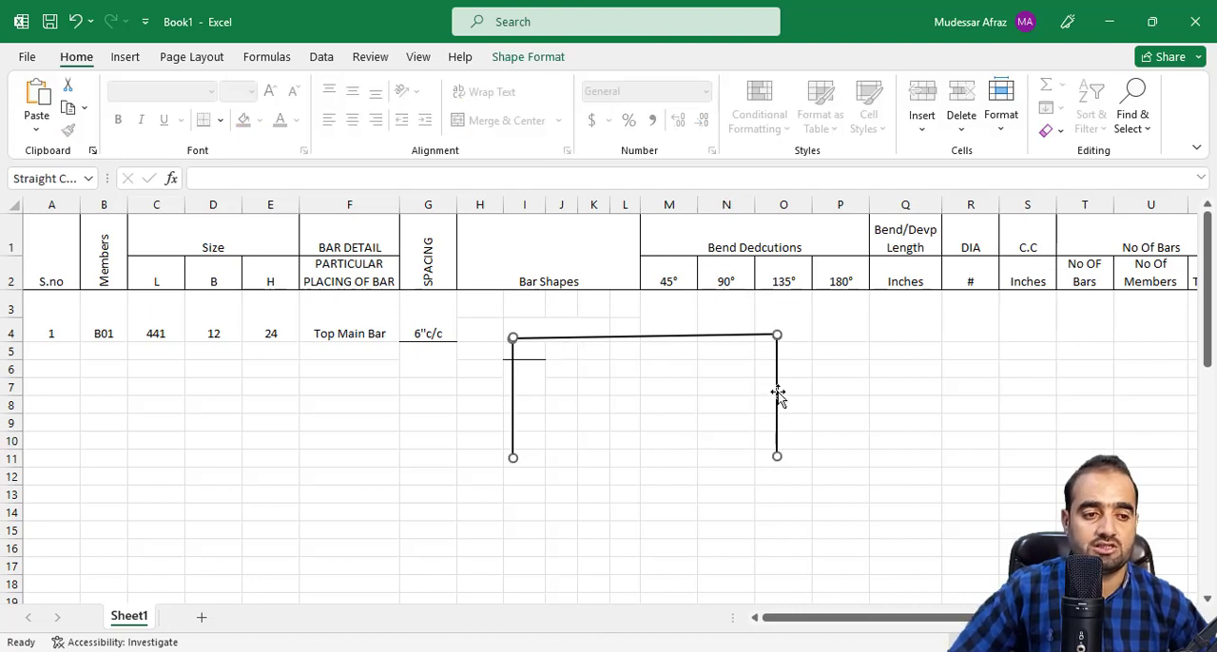
pyautogui.rightClick(777, 392)
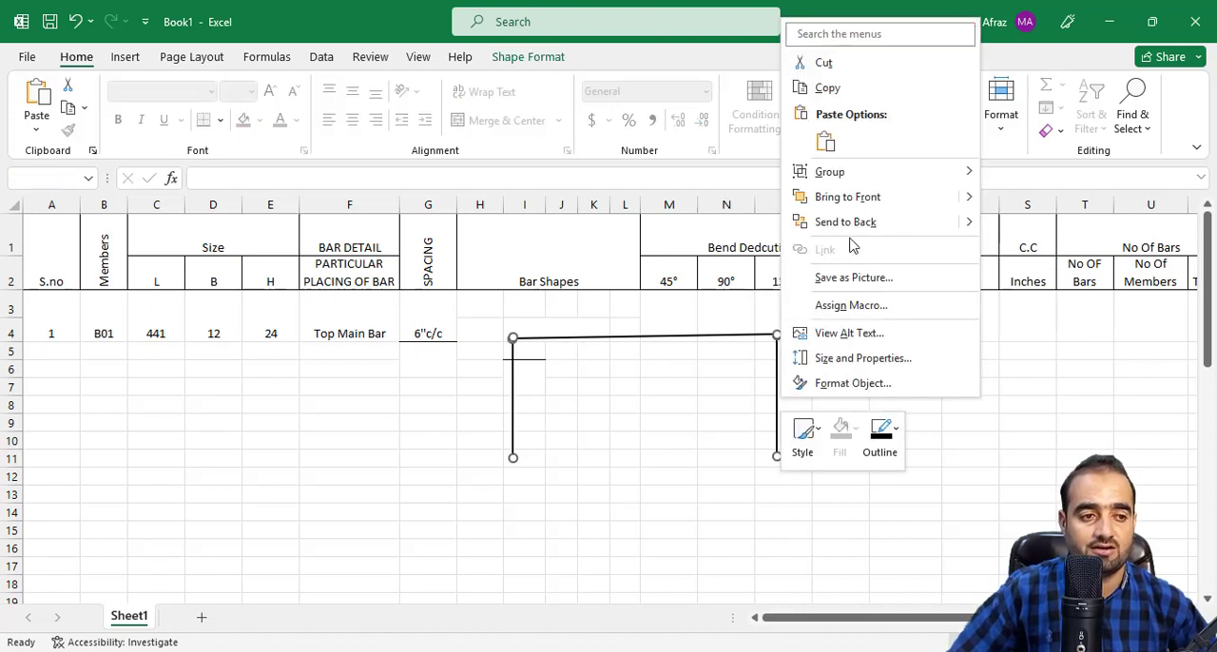
pyautogui.moveTo(853, 179)
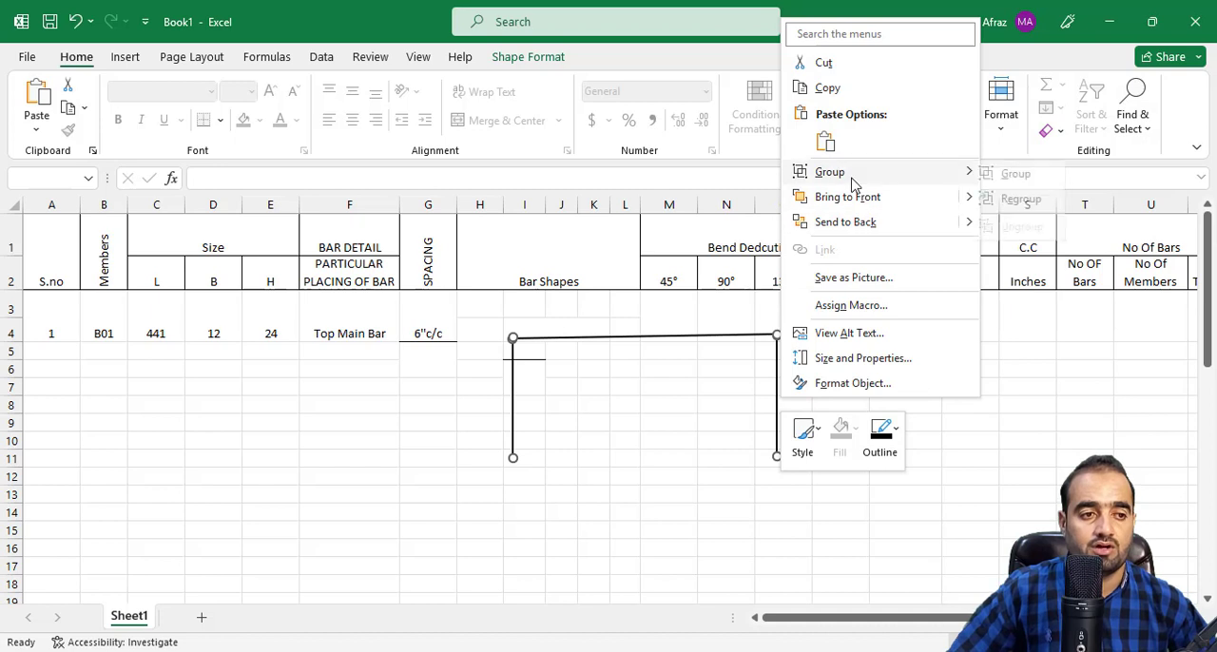
pyautogui.click(1019, 183)
# Shrink the grouped bar shape to a low, wide form and move it down to around rows 13 and 14.
pyautogui.moveTo(780, 459); pyautogui.dragTo(586, 316)
pyautogui.click(655, 403)
pyautogui.click(648, 350)
pyautogui.click(635, 334)
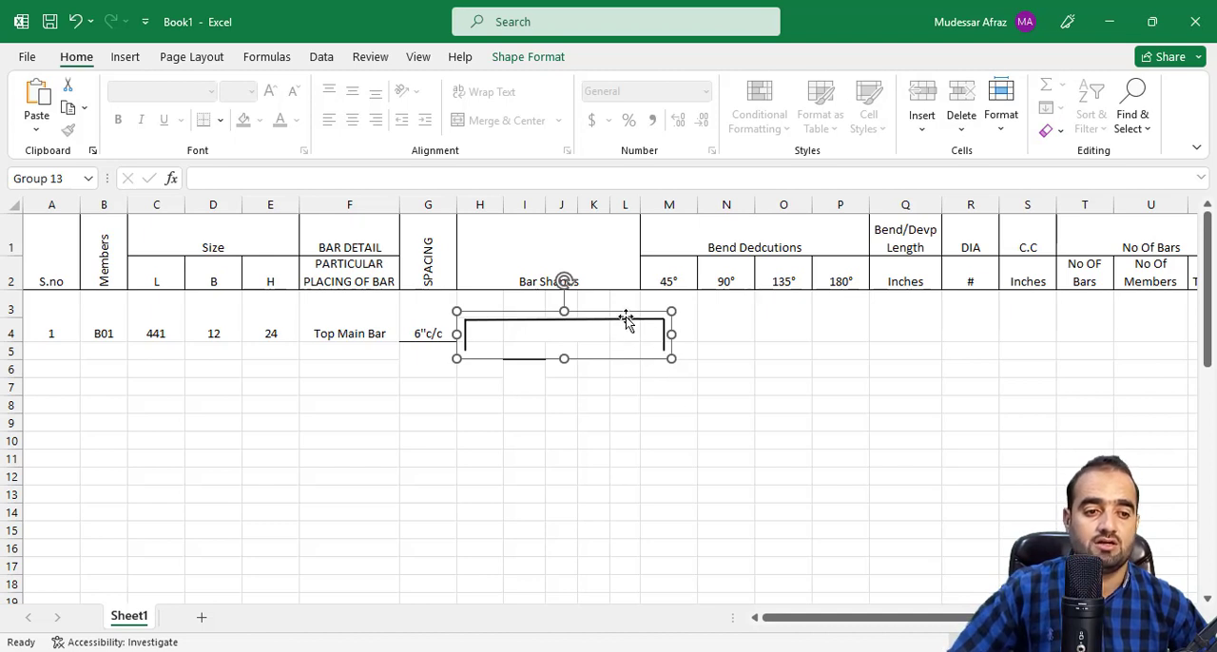
pyautogui.moveTo(627, 329); pyautogui.dragTo(637, 499)
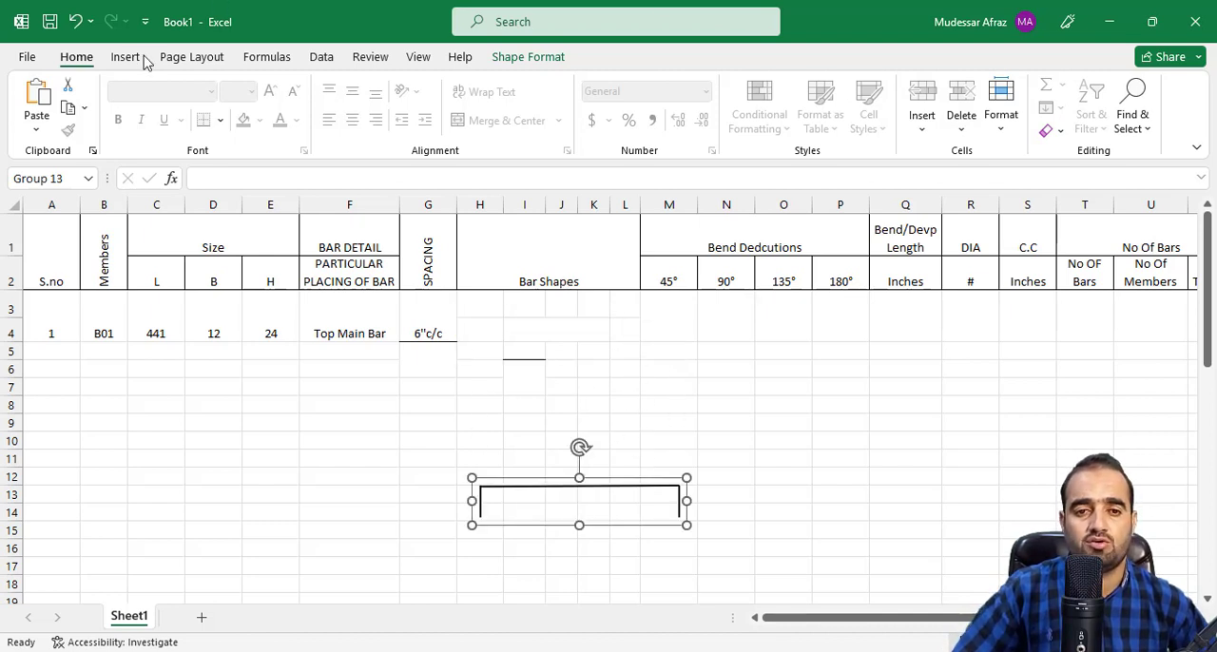
pyautogui.press('Escape')
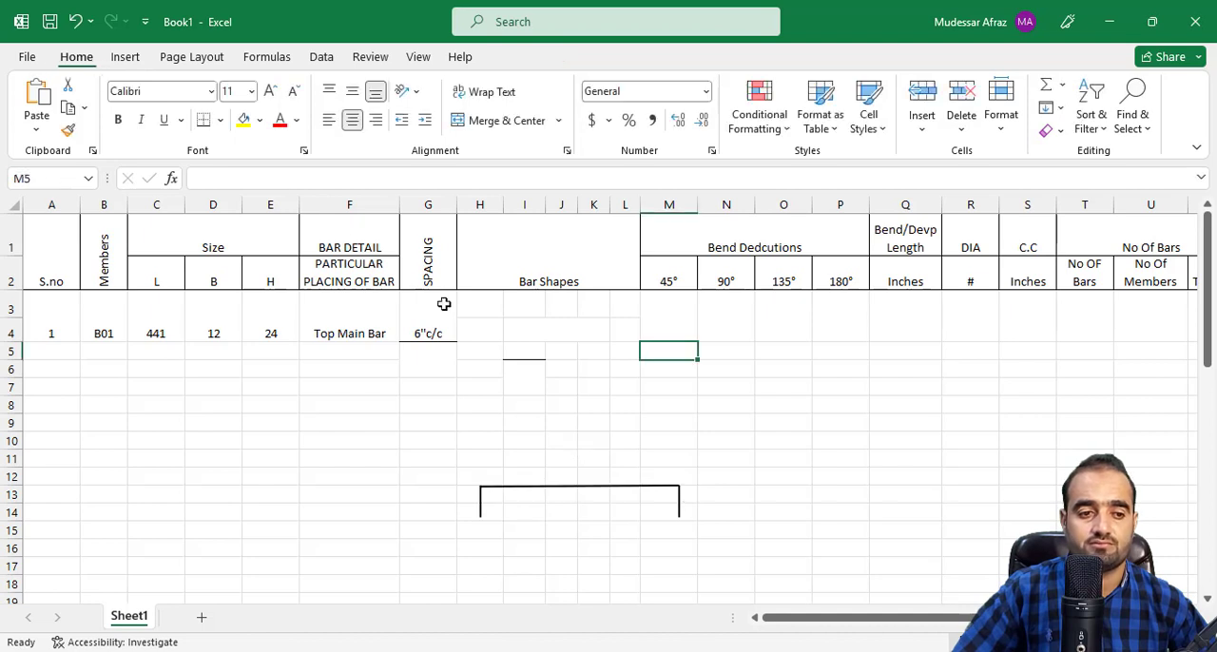
# Draw borders along the left, top and right edges of merged cell I4 to form the top main bar shape.
pyautogui.click(530, 326)
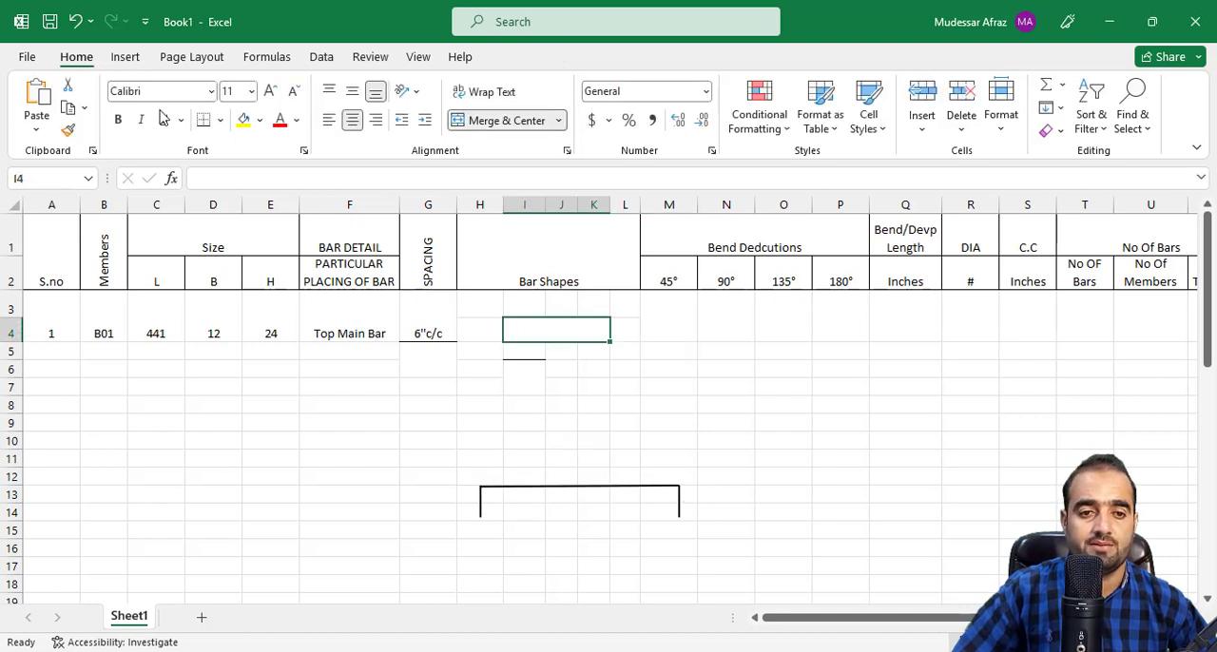
pyautogui.click(220, 121)
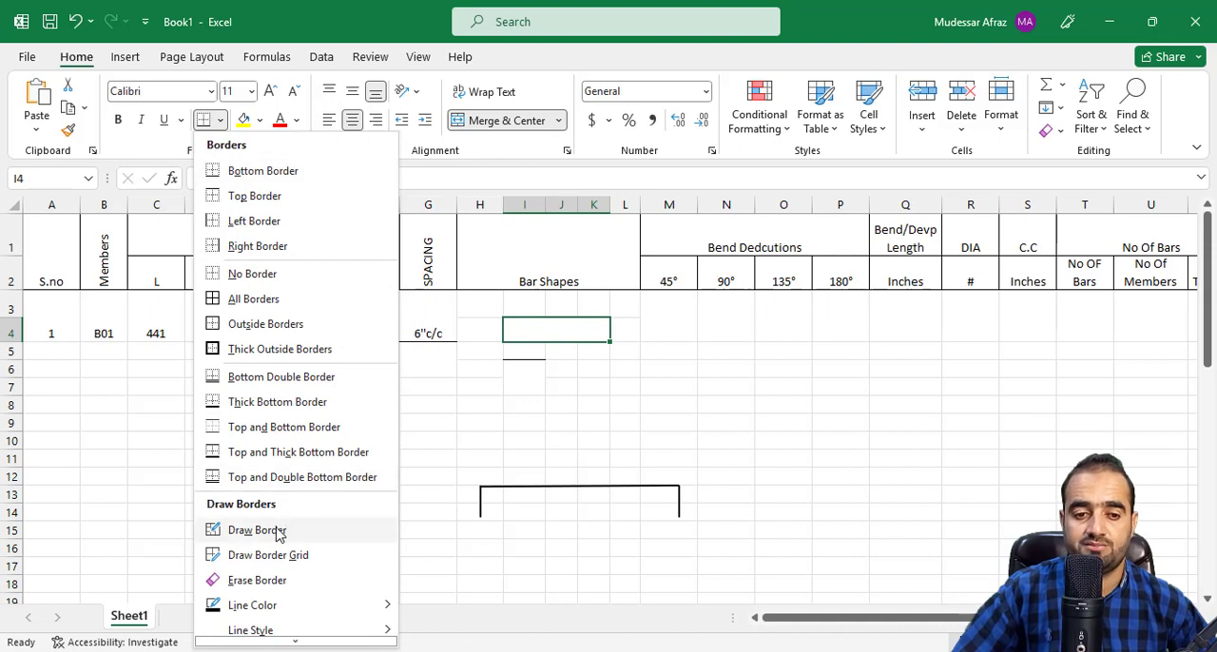
pyautogui.click(256, 530)
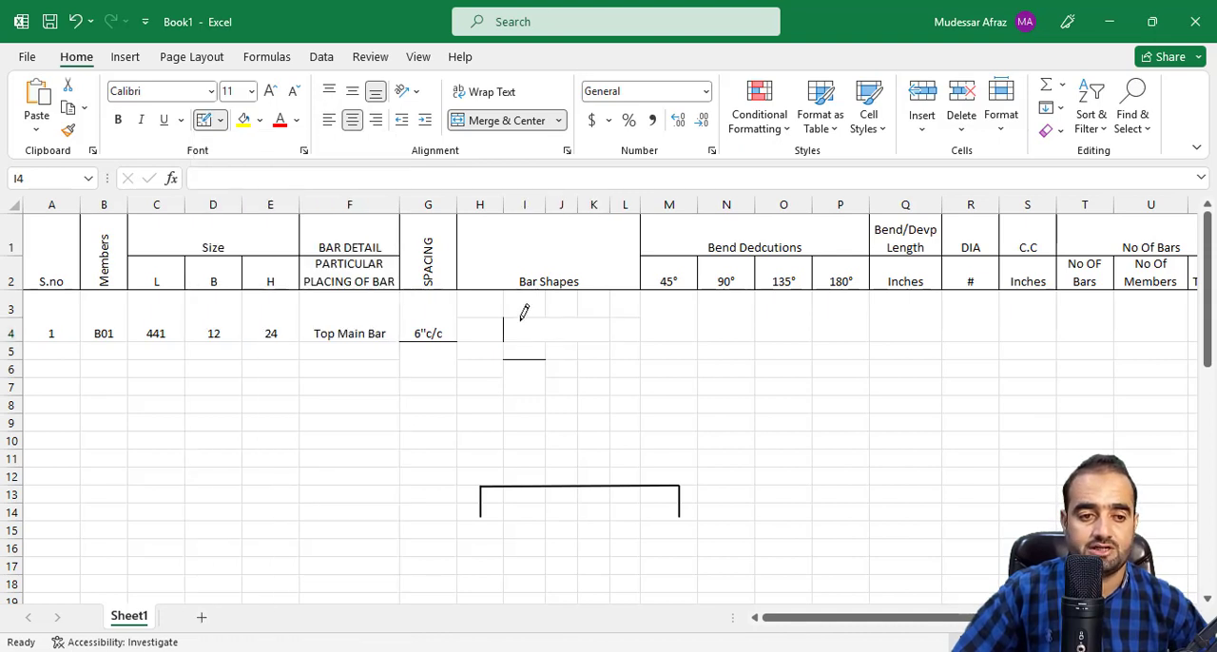
pyautogui.moveTo(524, 313)
pyautogui.mouseDown()
pyautogui.moveTo(578, 313)
pyautogui.moveTo(611, 329)
pyautogui.mouseUp()
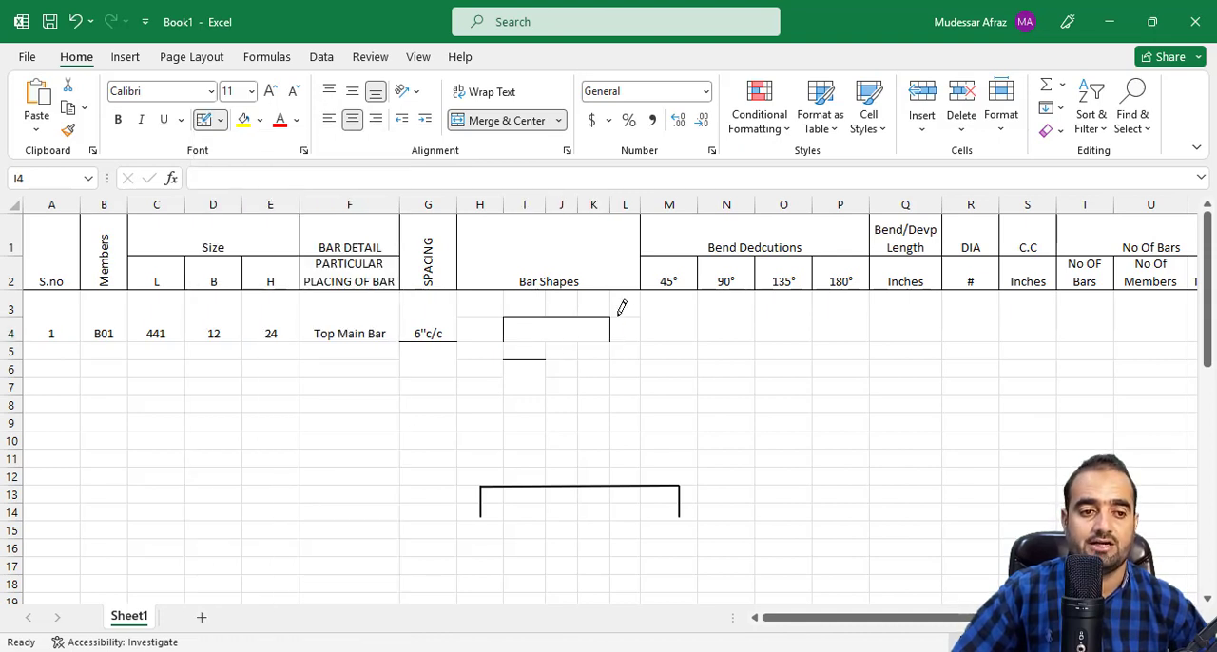
pyautogui.press('Escape')
pyautogui.click(535, 364)
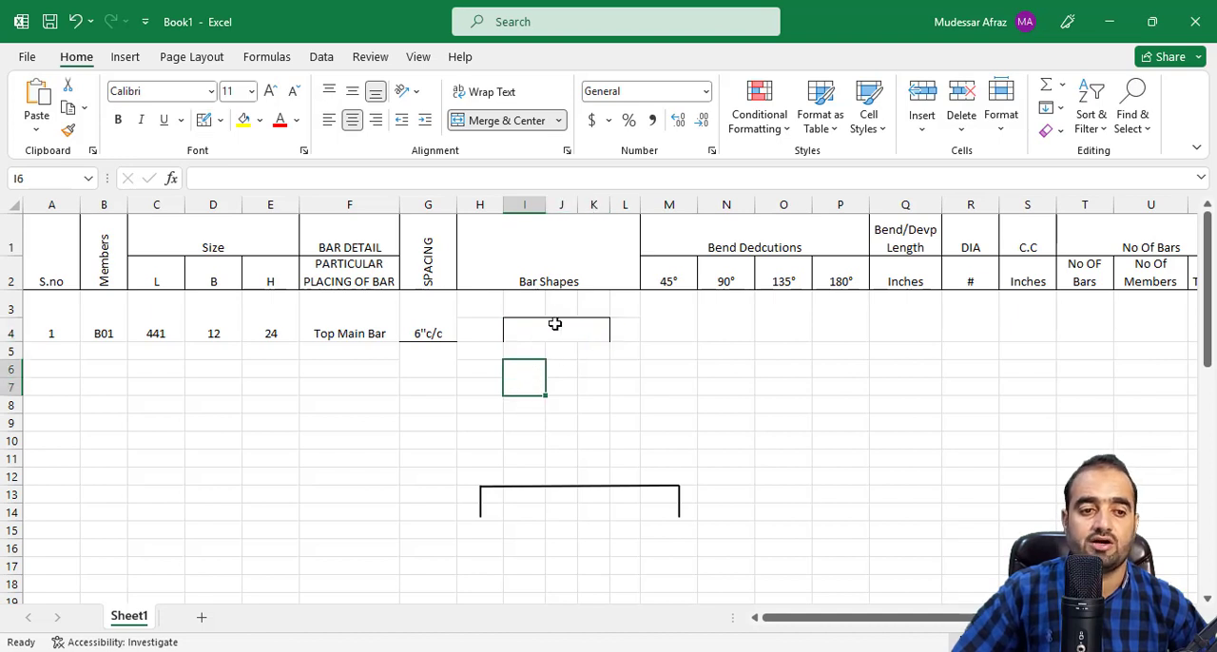
# Merge and center cells I3 to K3 directly above the top main bar shape.
pyautogui.moveTo(510, 307); pyautogui.dragTo(592, 304)
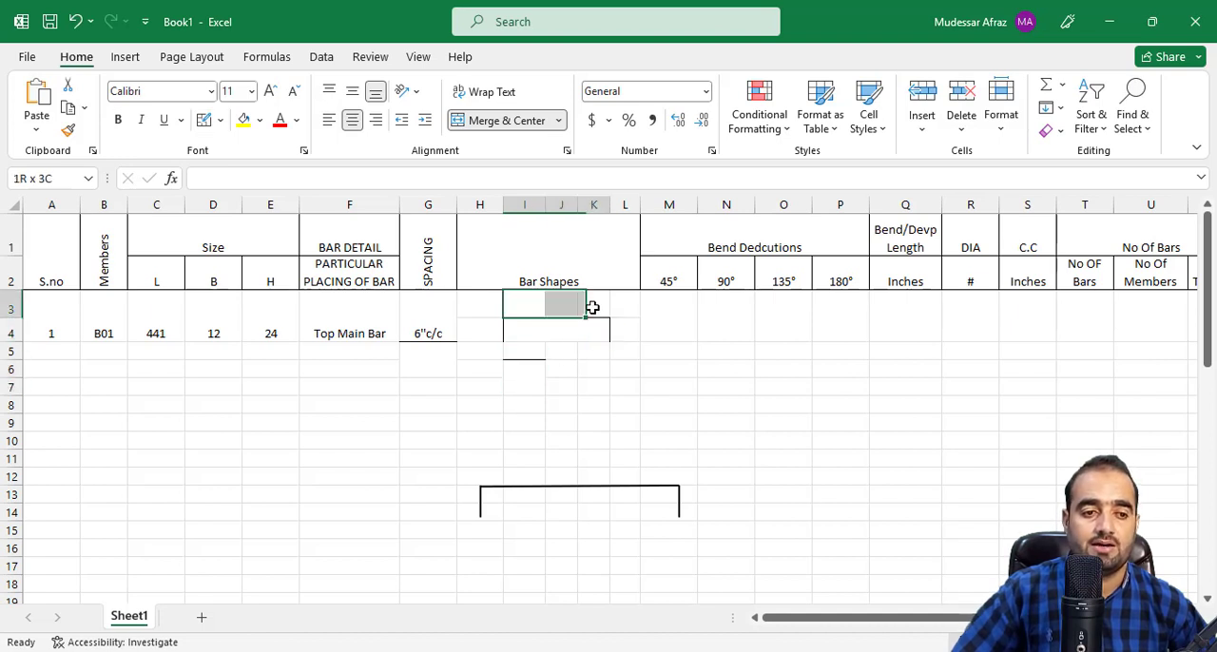
pyautogui.click(504, 120)
pyautogui.click(505, 332)
pyautogui.click(632, 334)
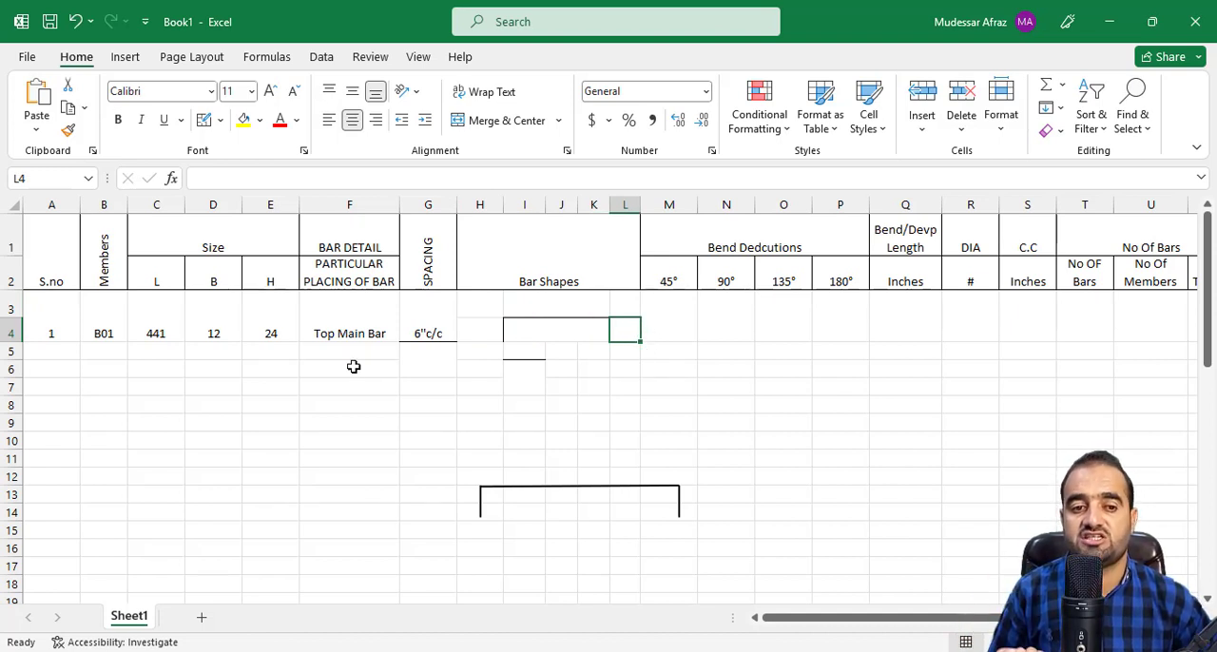
# Enter the 90° bend deduction formula =2*2*R3/8 in cell N3, referencing the bar DIA cell.
pyautogui.click(666, 349)
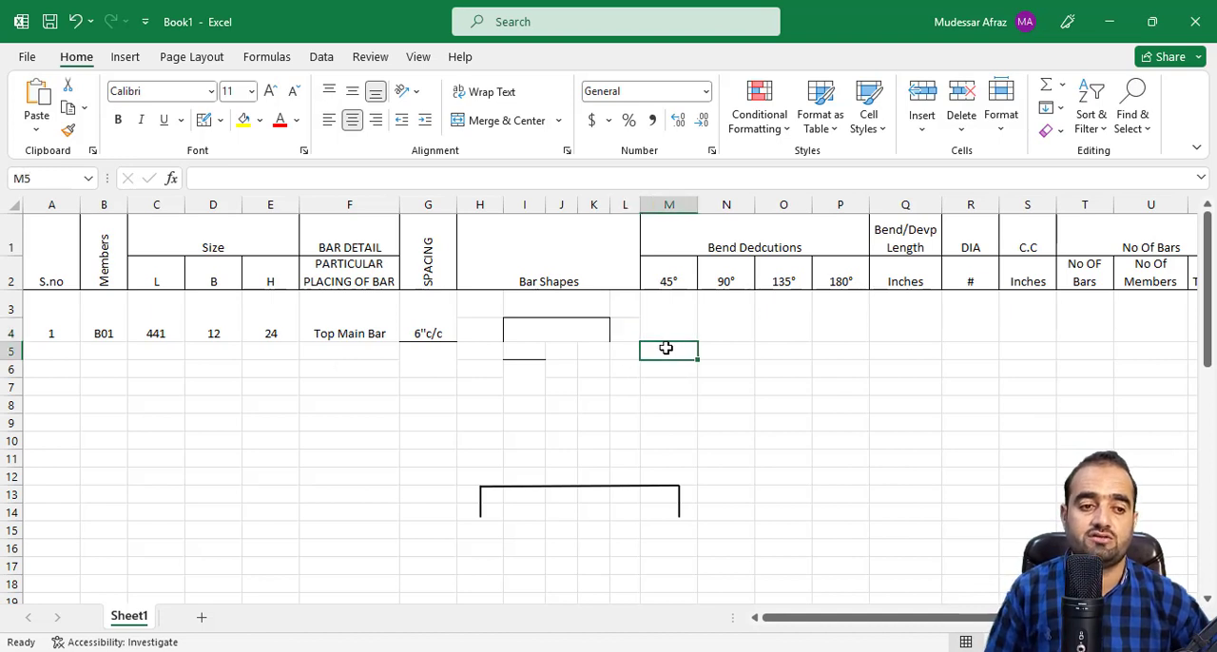
pyautogui.click(674, 332)
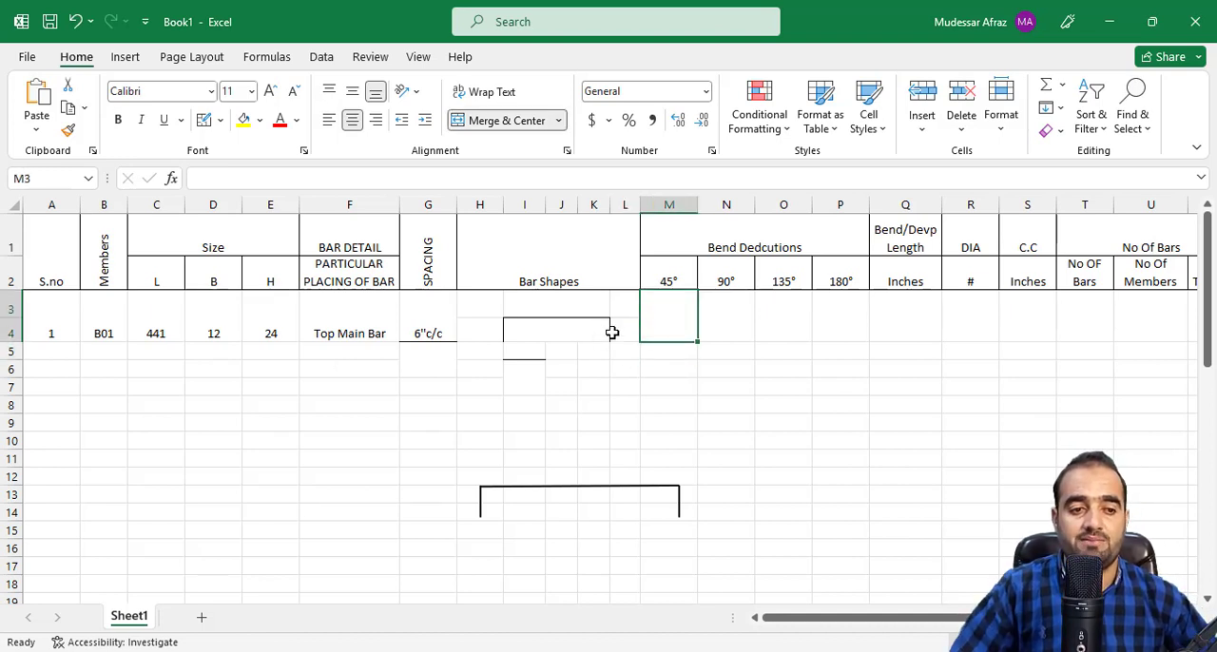
pyautogui.click(735, 327)
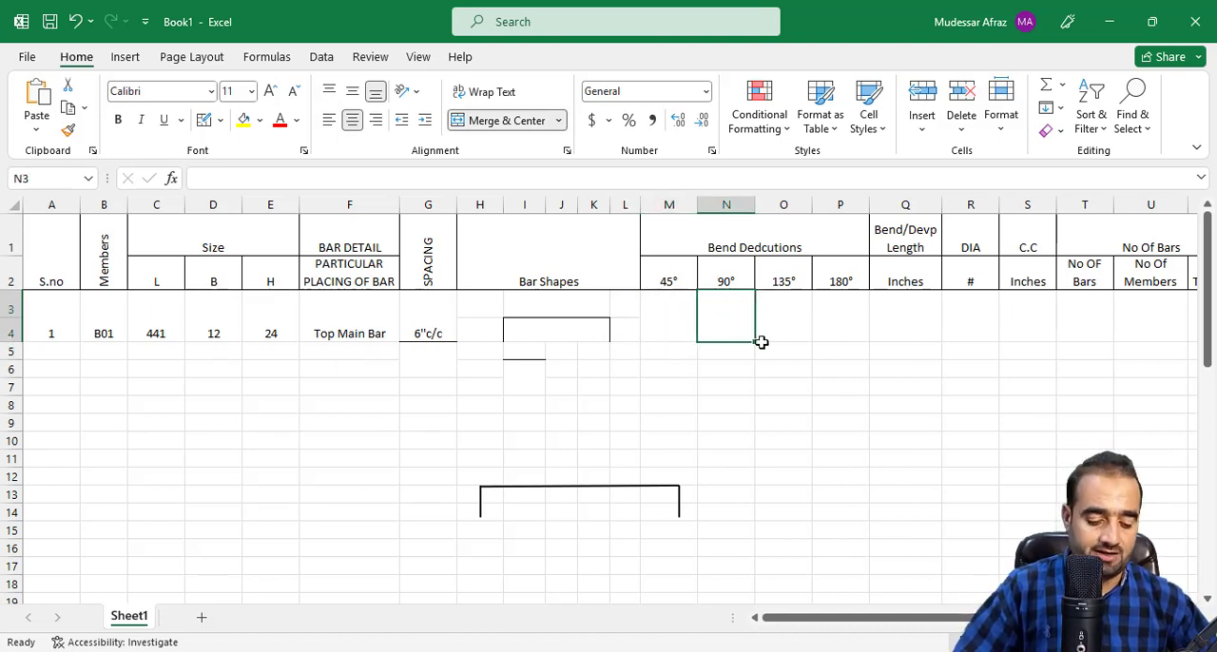
pyautogui.write('=2*2*')
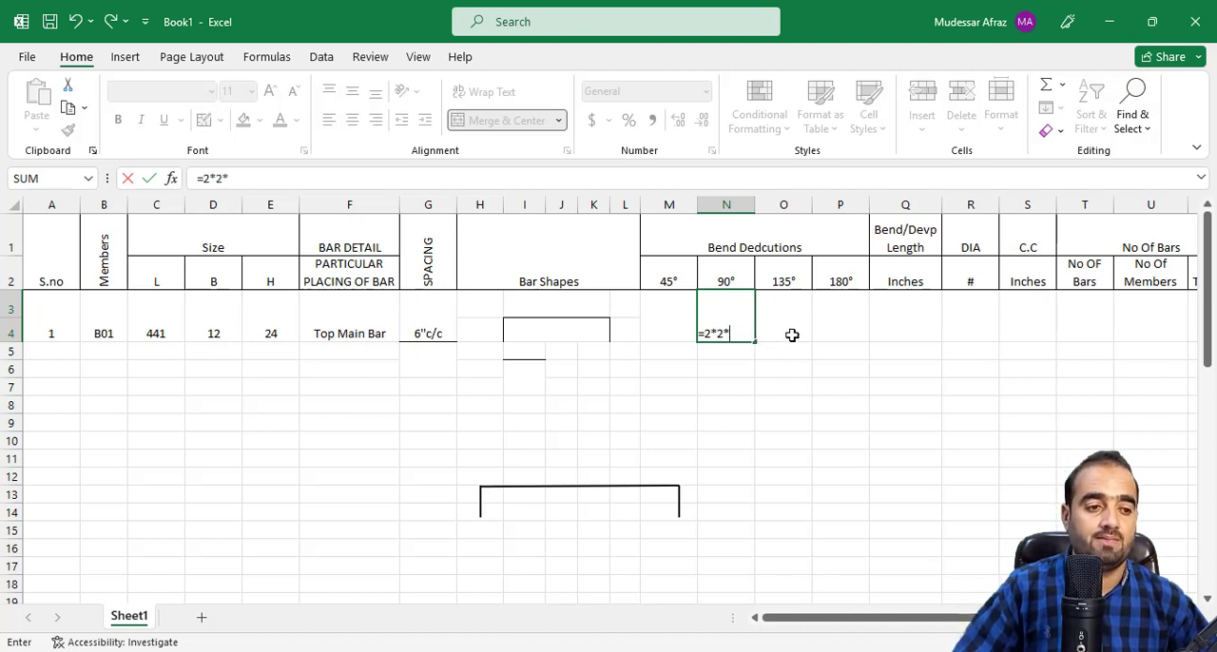
pyautogui.click(973, 323)
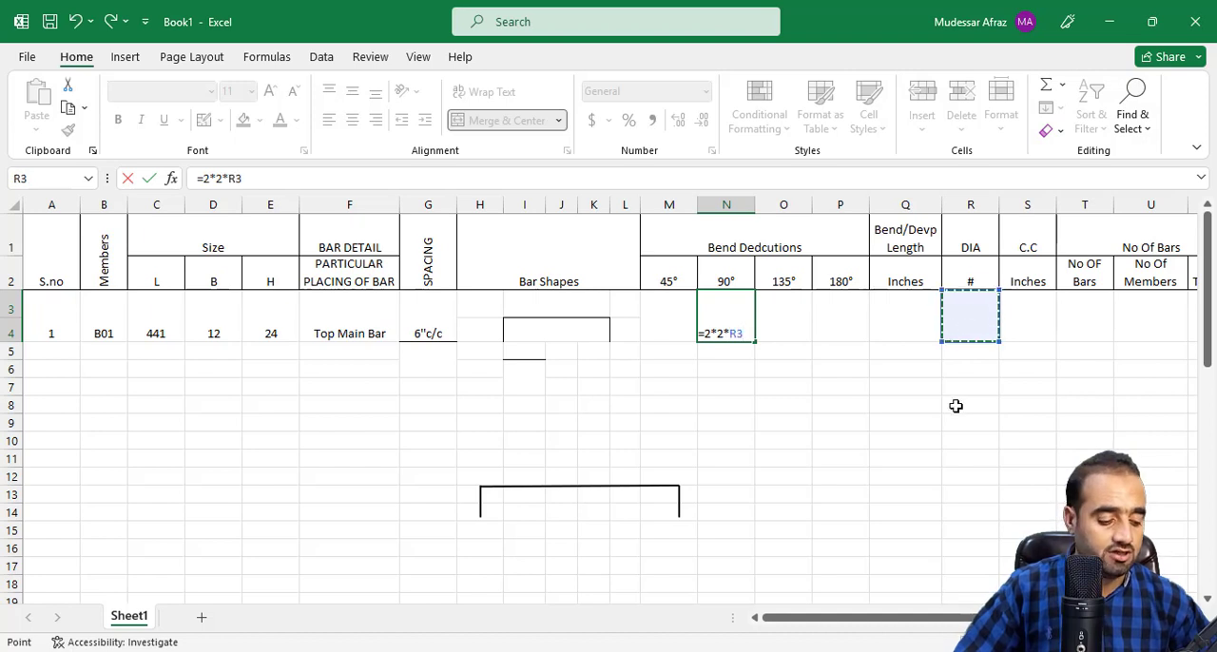
pyautogui.write('/8')
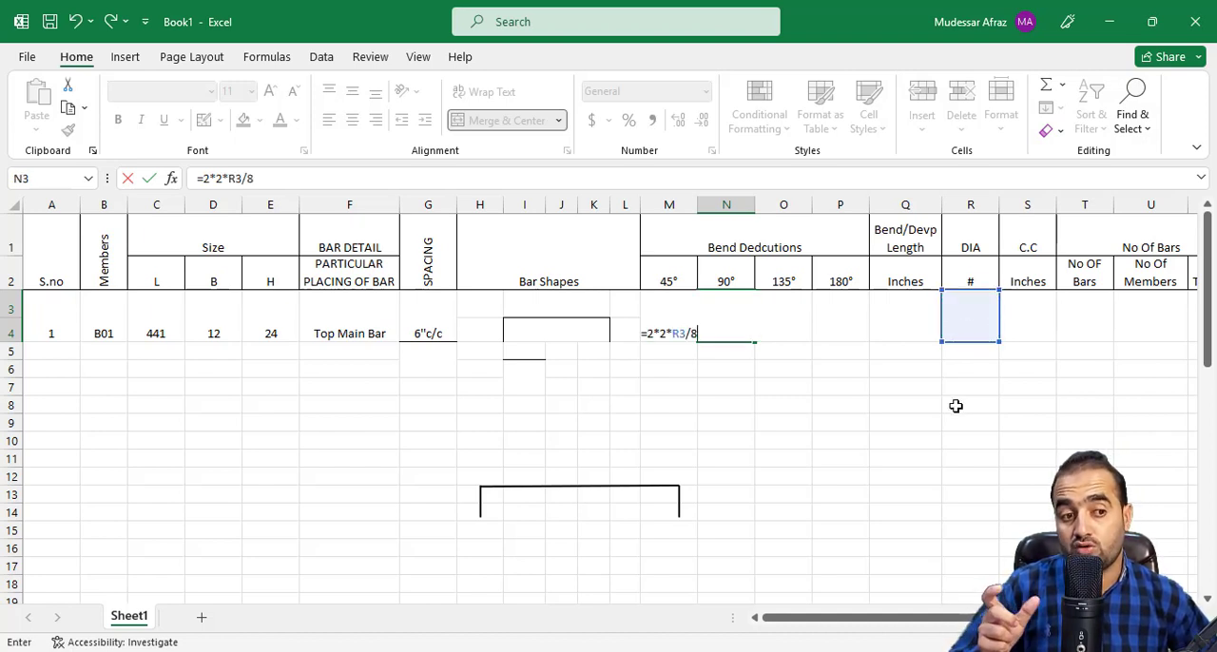
pyautogui.press('Return')
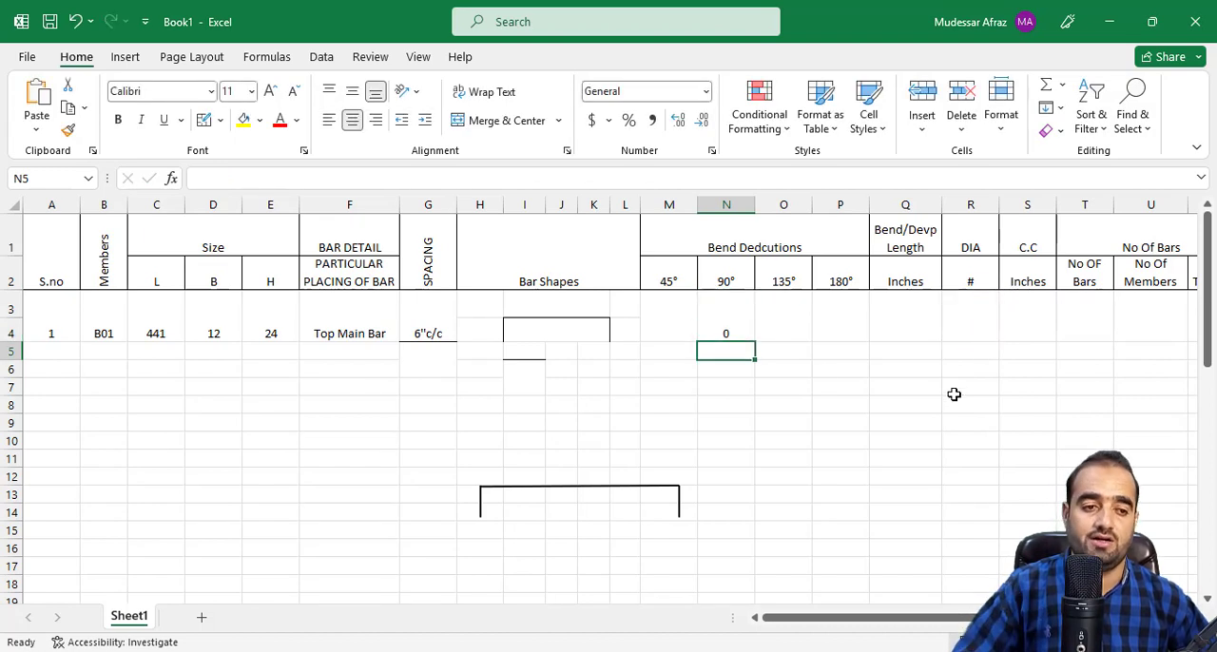
pyautogui.click(702, 317)
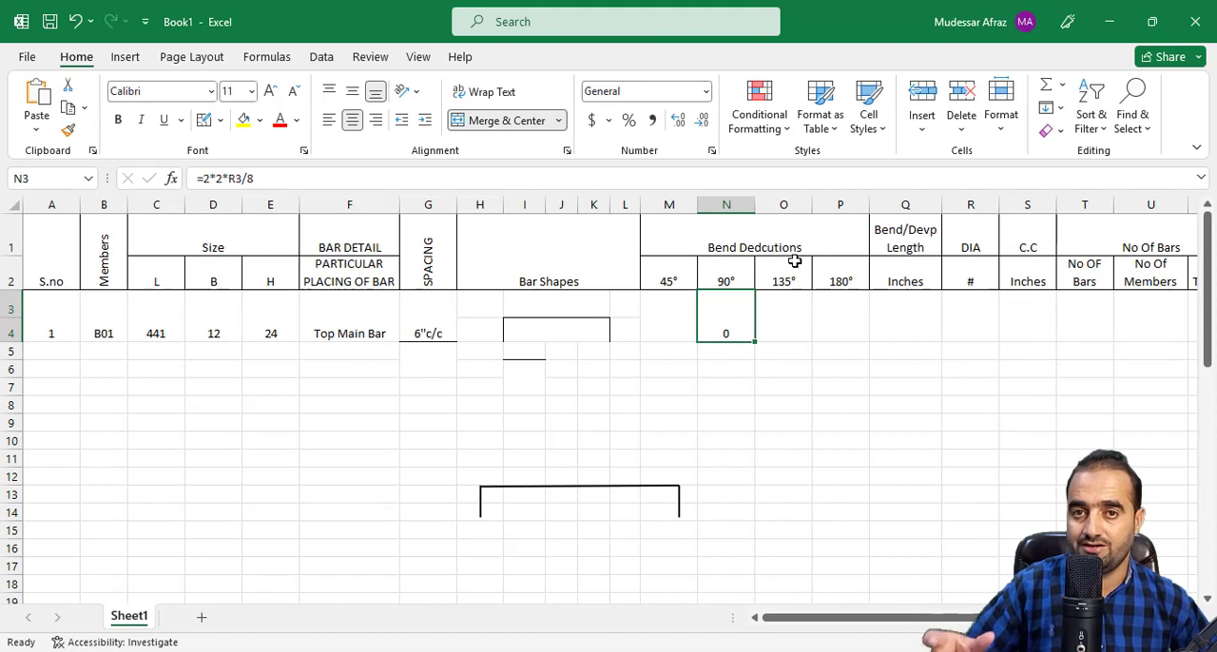
# Switch to the AutoCAD drawing and examine the 90° hook detail in the general notes for the bend length.
pyautogui.click(770, 319)
pyautogui.click(851, 321)
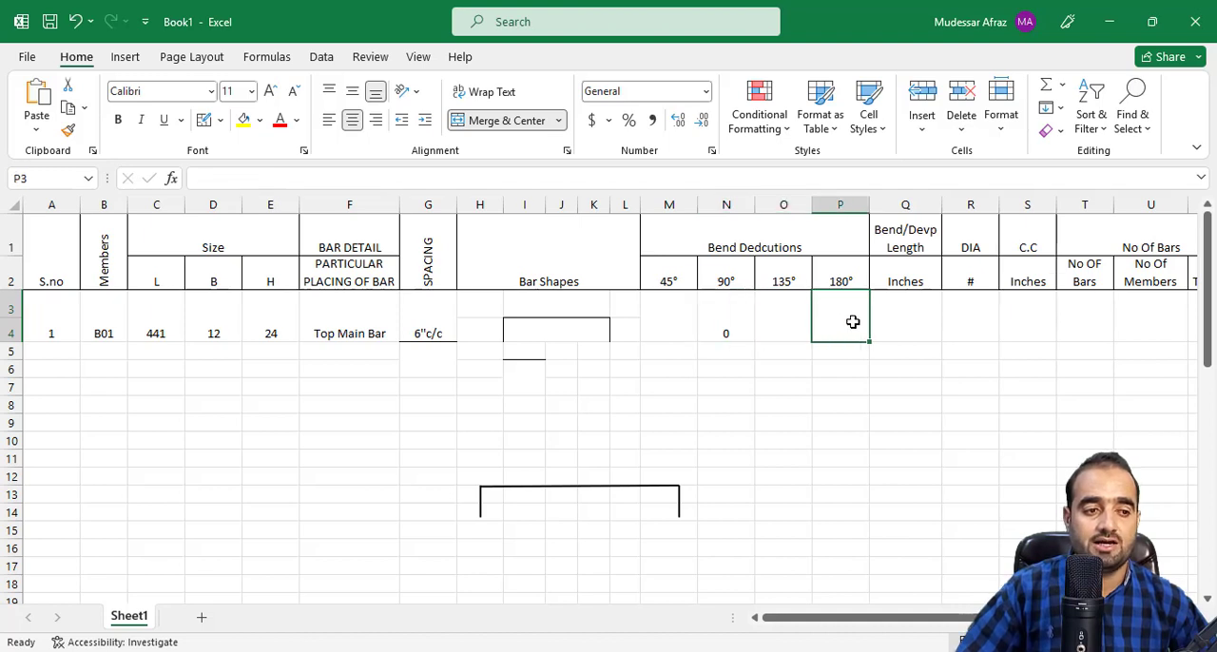
pyautogui.click(892, 322)
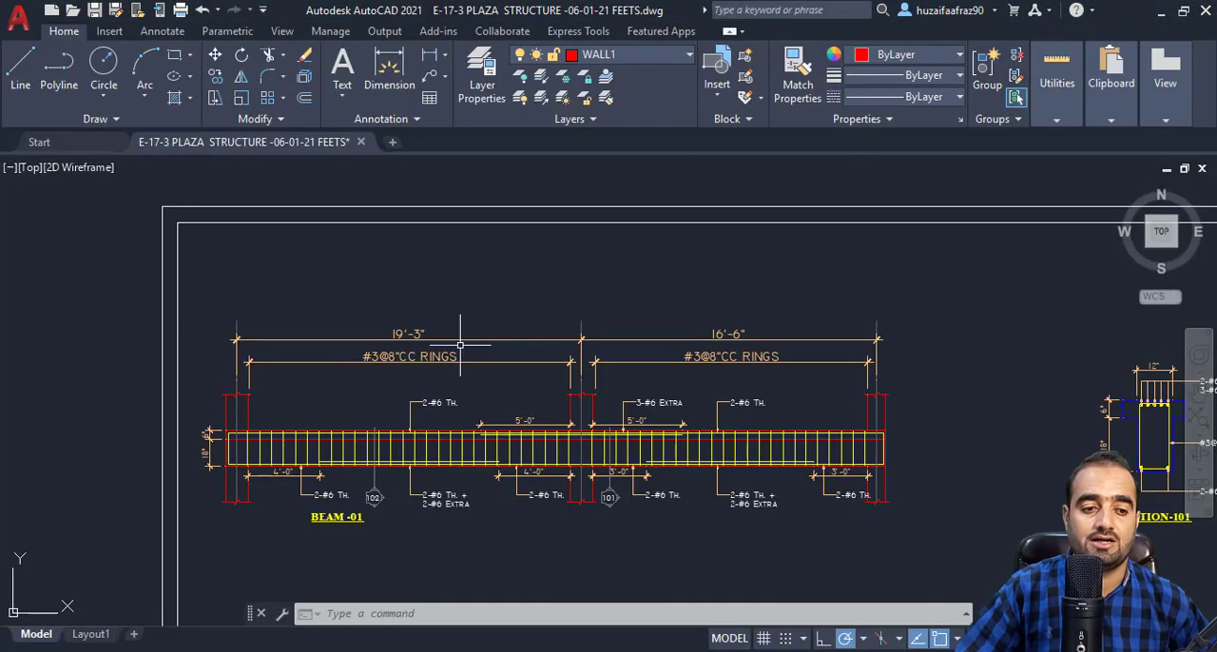
pyautogui.scroll(-5, 462, 326)
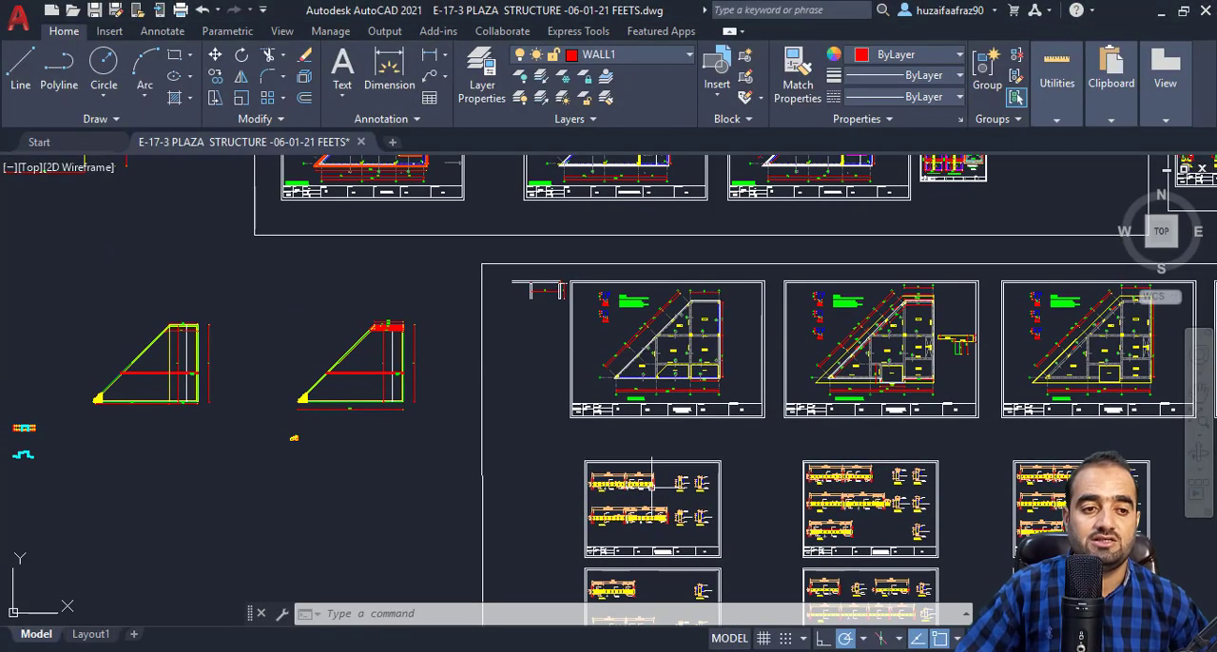
pyautogui.moveTo(605, 363); pyautogui.dragTo(602, 448)
pyautogui.moveTo(574, 326); pyautogui.dragTo(581, 473)
pyautogui.moveTo(565, 301); pyautogui.dragTo(567, 439)
pyautogui.scroll(6, 665, 228)
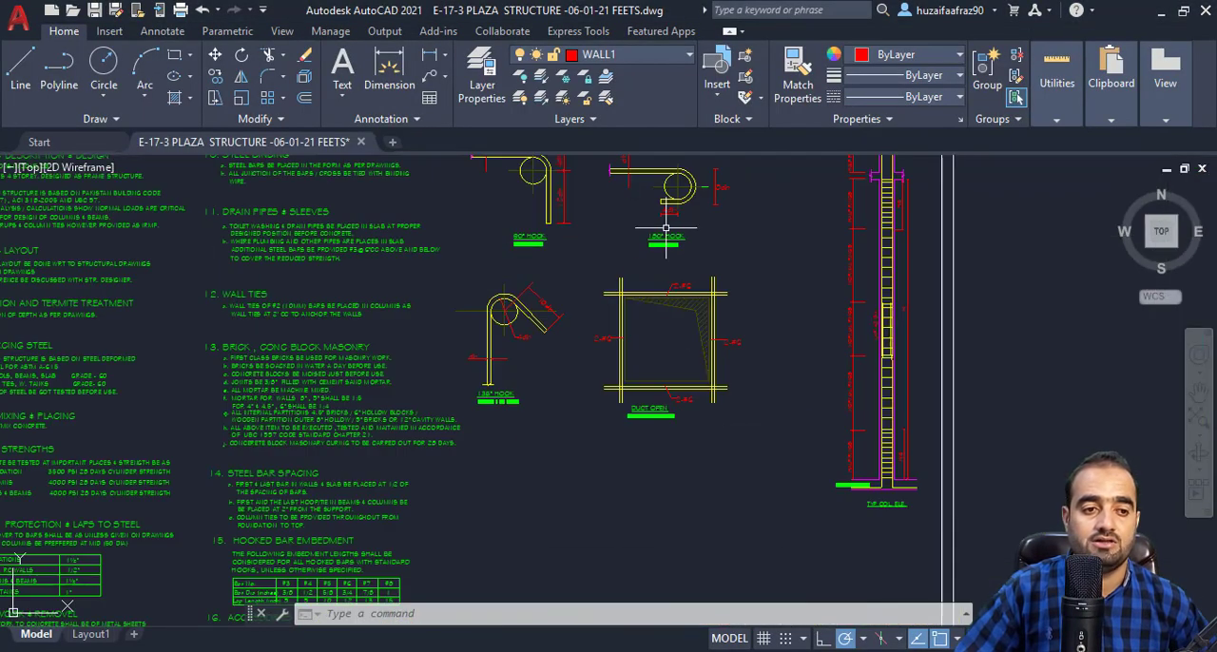
pyautogui.scroll(4, 640, 246)
pyautogui.moveTo(616, 184); pyautogui.dragTo(674, 441)
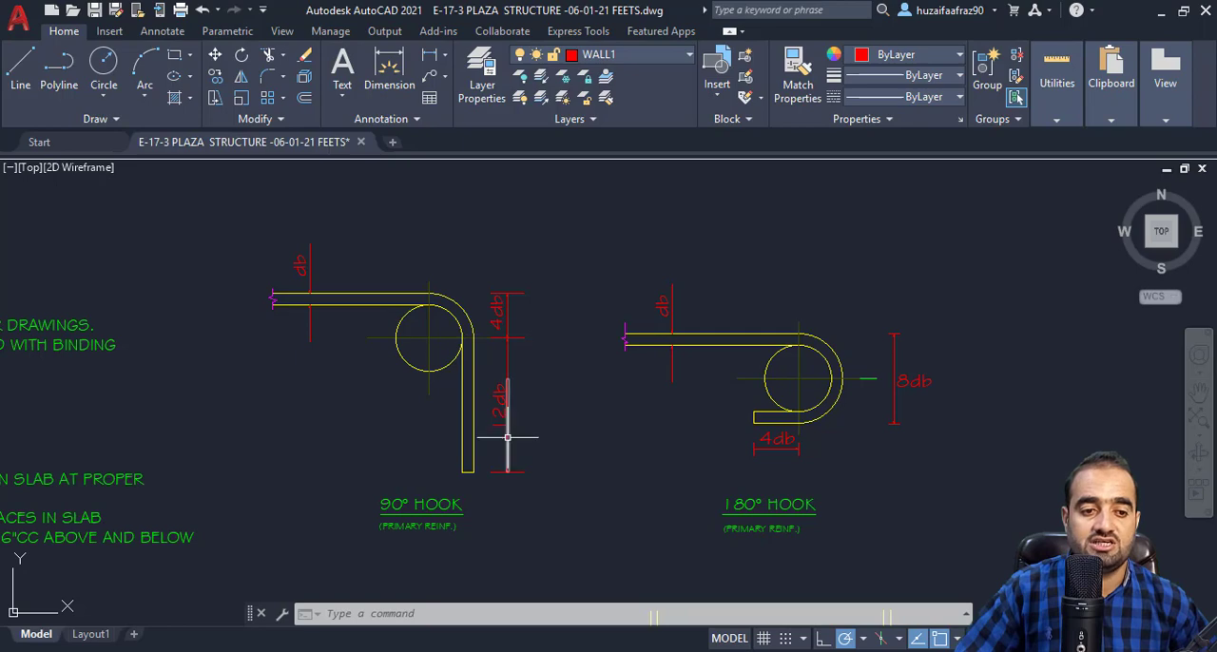
pyautogui.scroll(-8, 578, 462)
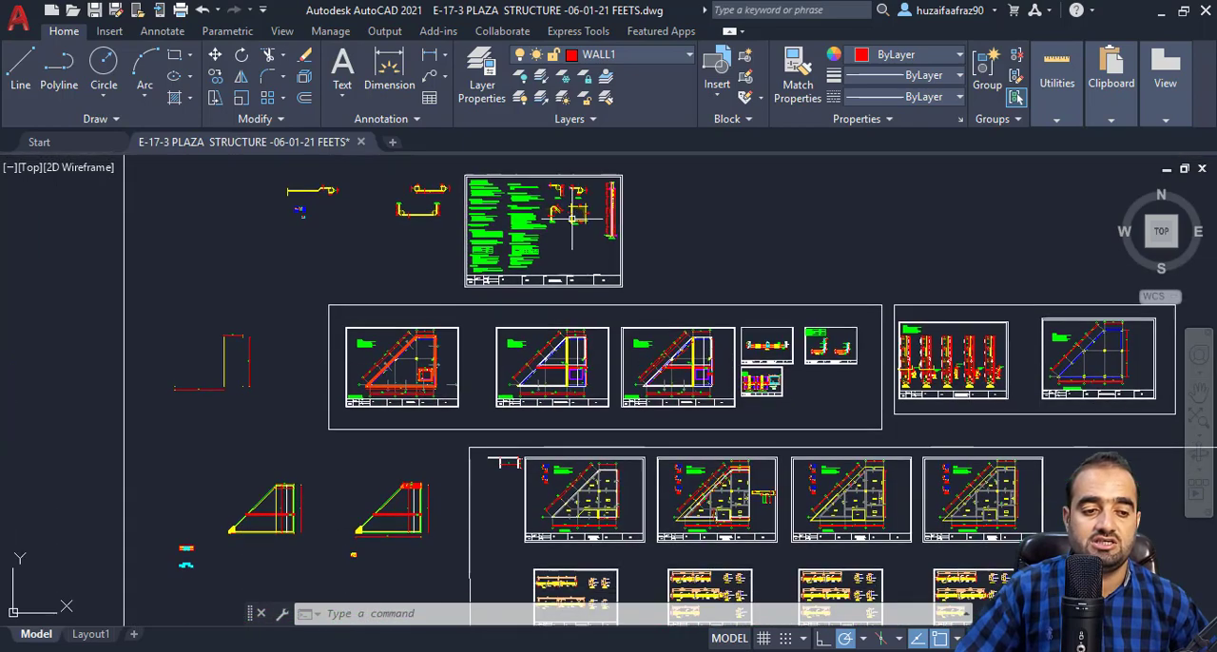
pyautogui.scroll(4, 609, 513)
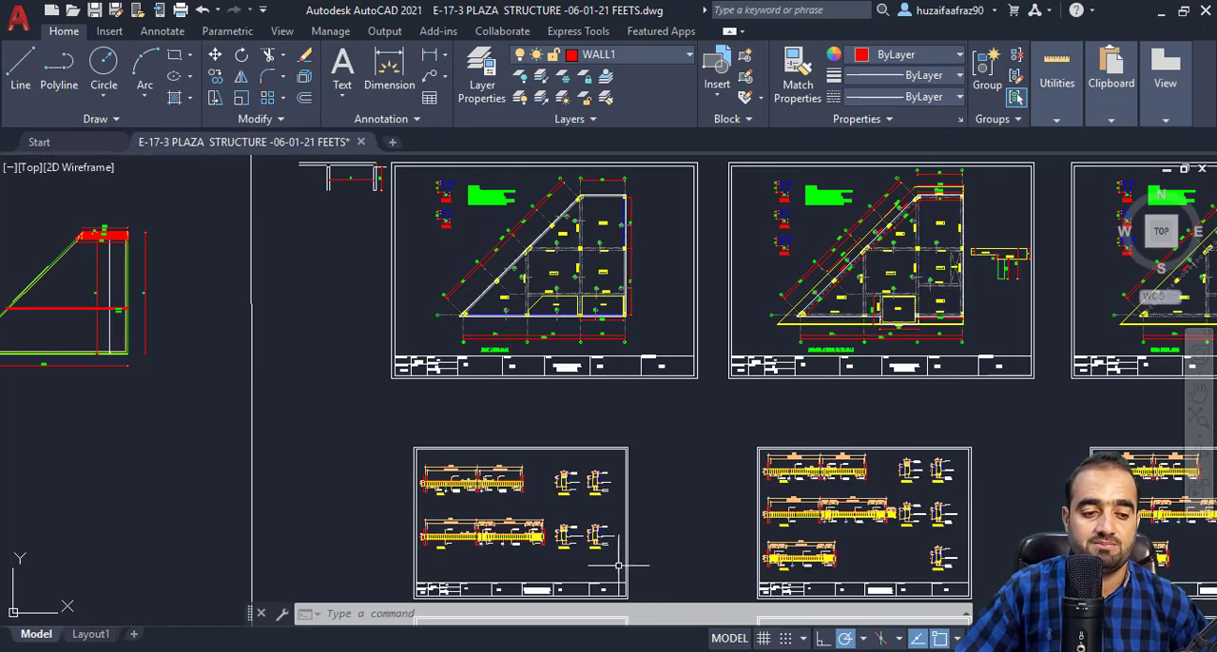
# Switch back to Excel and enter the bend/development length formula =16*R3/8 in cell Q3.
pyautogui.click(690, 585)
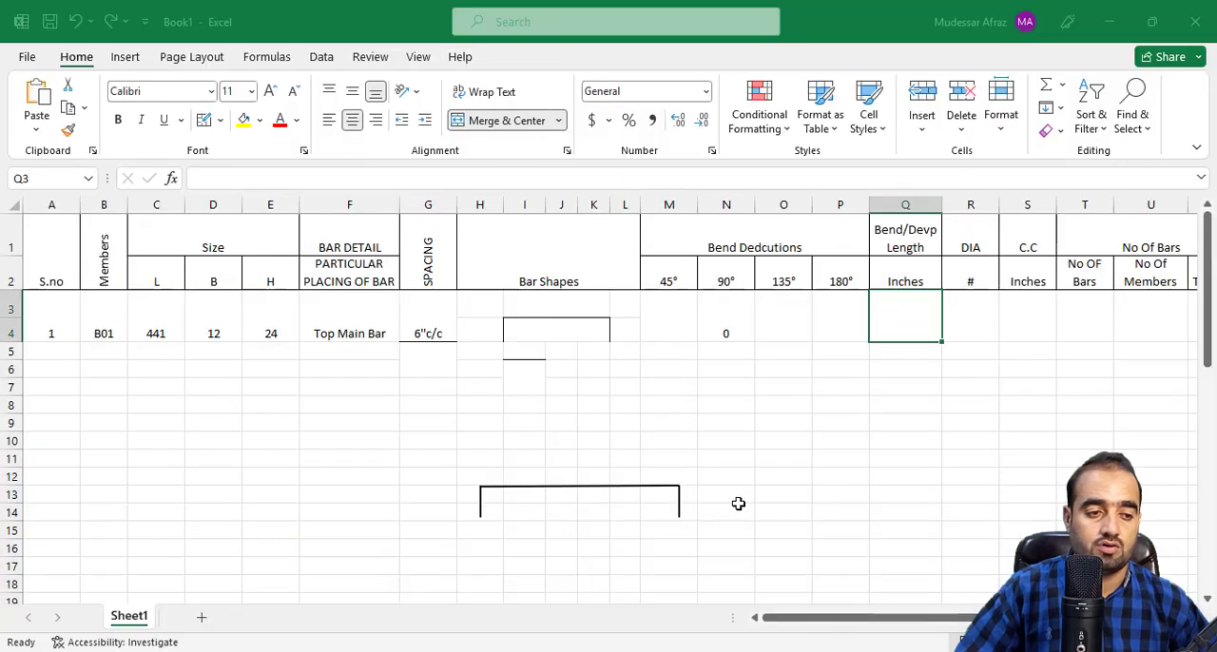
pyautogui.write('=')
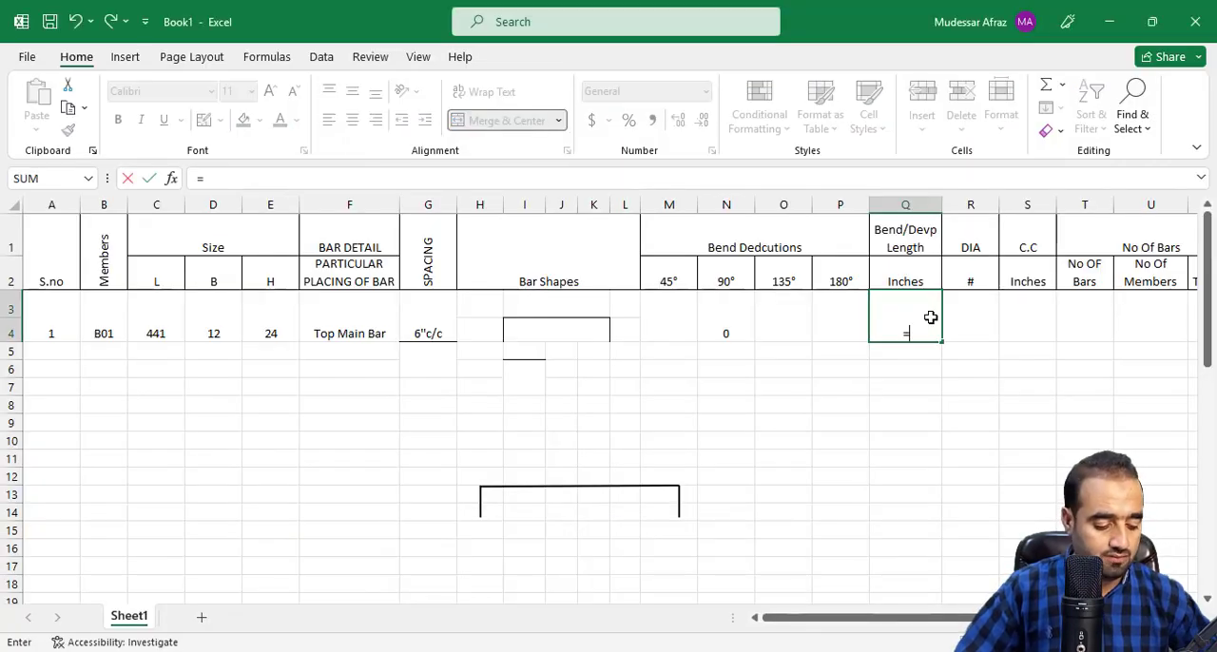
pyautogui.write('16')
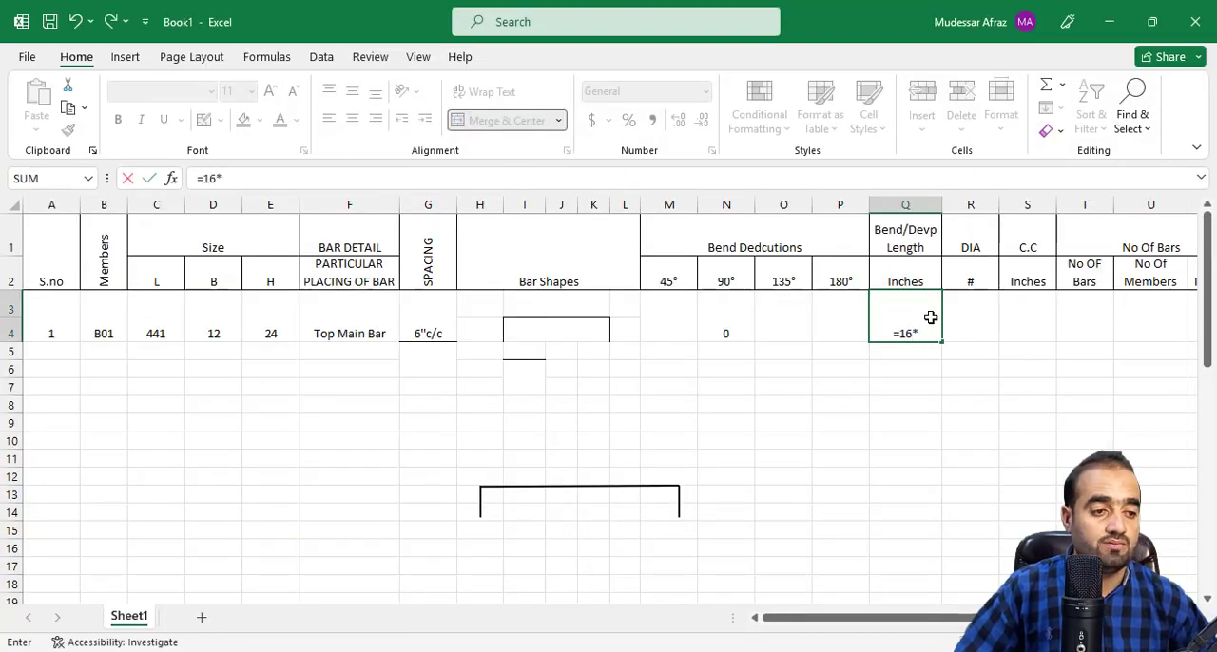
pyautogui.write('*')
pyautogui.click(962, 325)
pyautogui.write('/8')
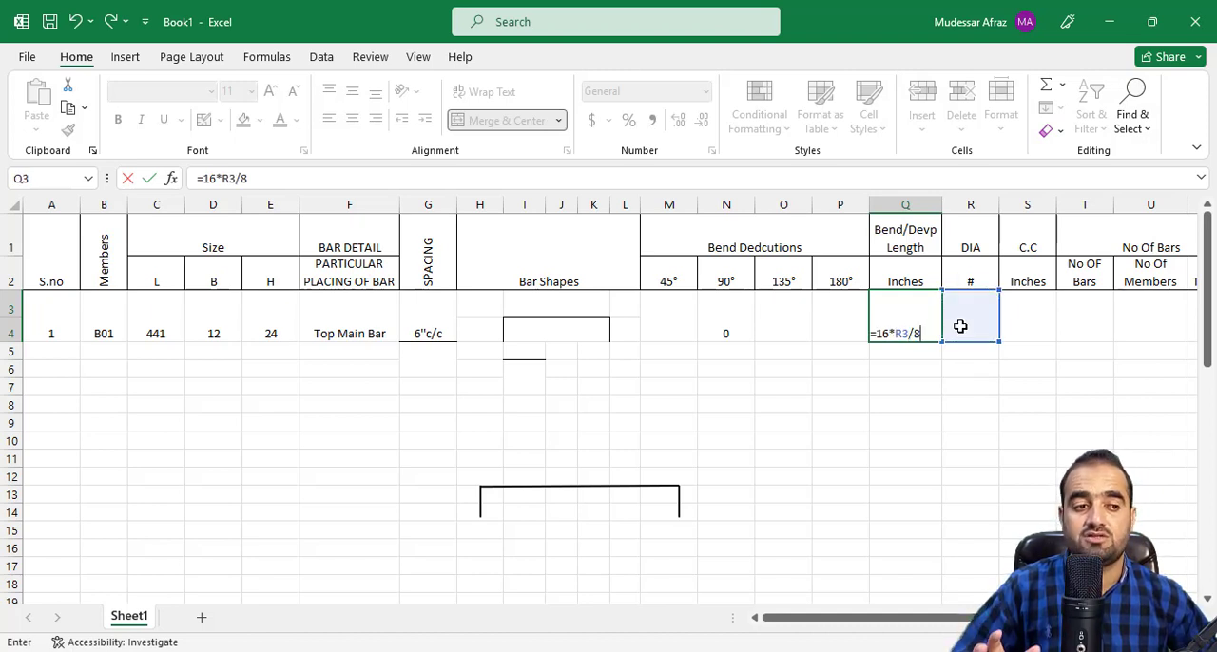
pyautogui.press('Return')
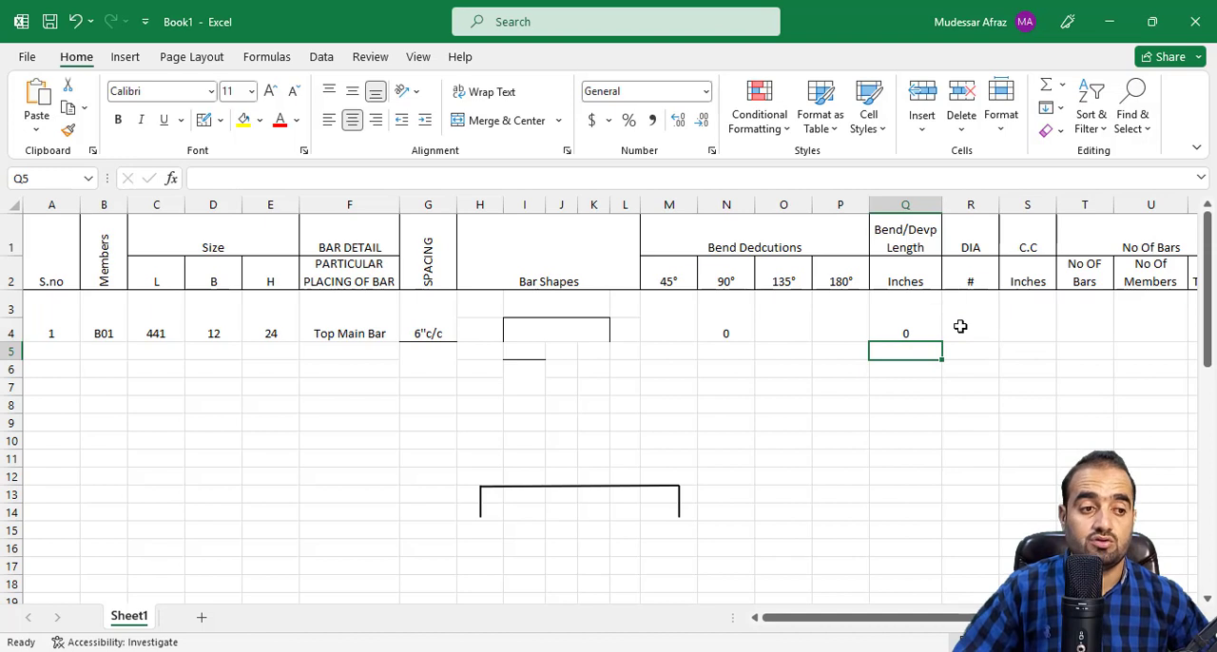
pyautogui.click(919, 319)
# Enter 6 as the bar DIA in cell R3 and check the dependent bend deduction and bend length cells.
pyautogui.click(992, 309)
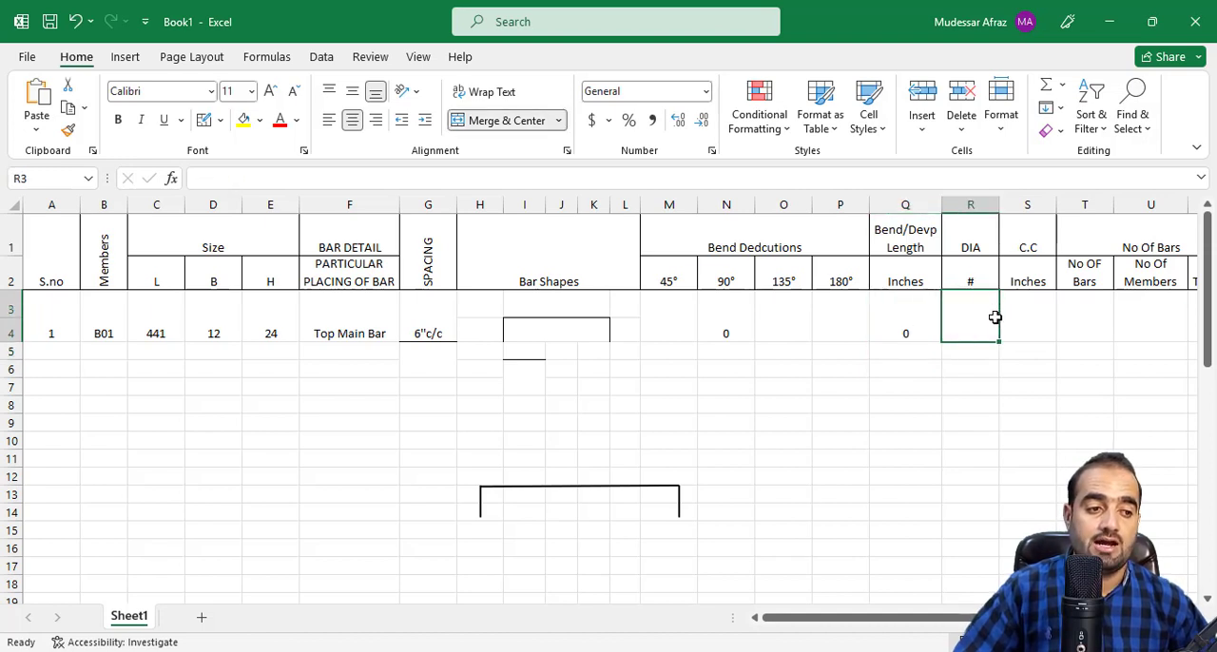
pyautogui.write('6')
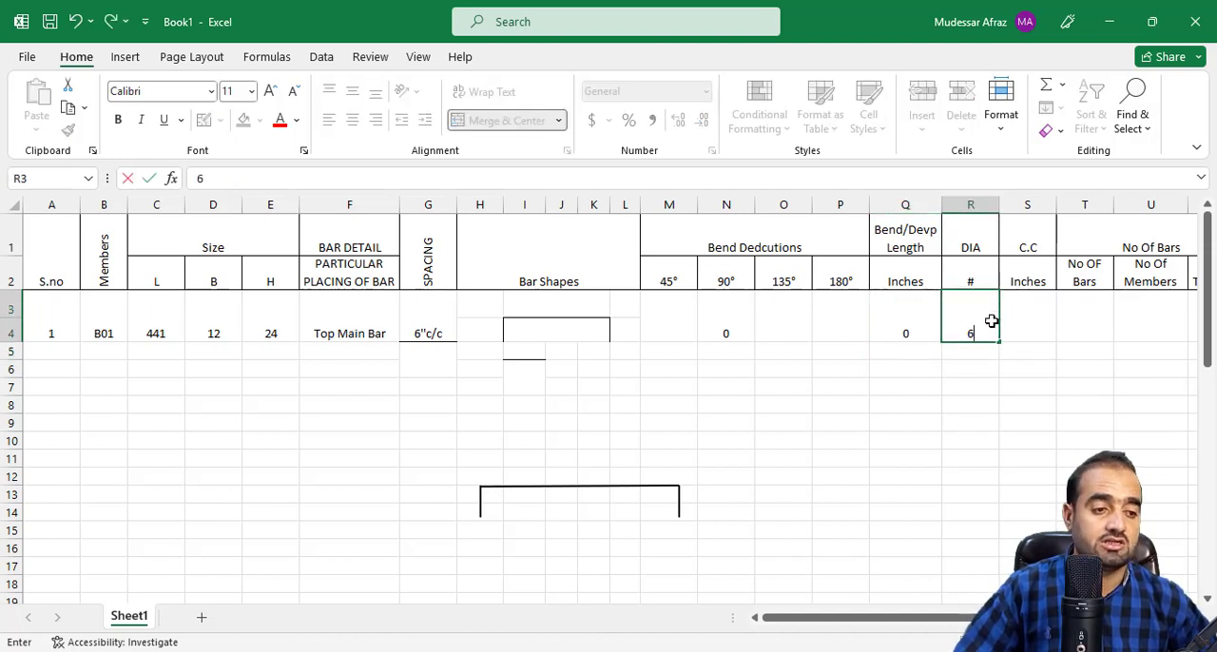
pyautogui.press('Return')
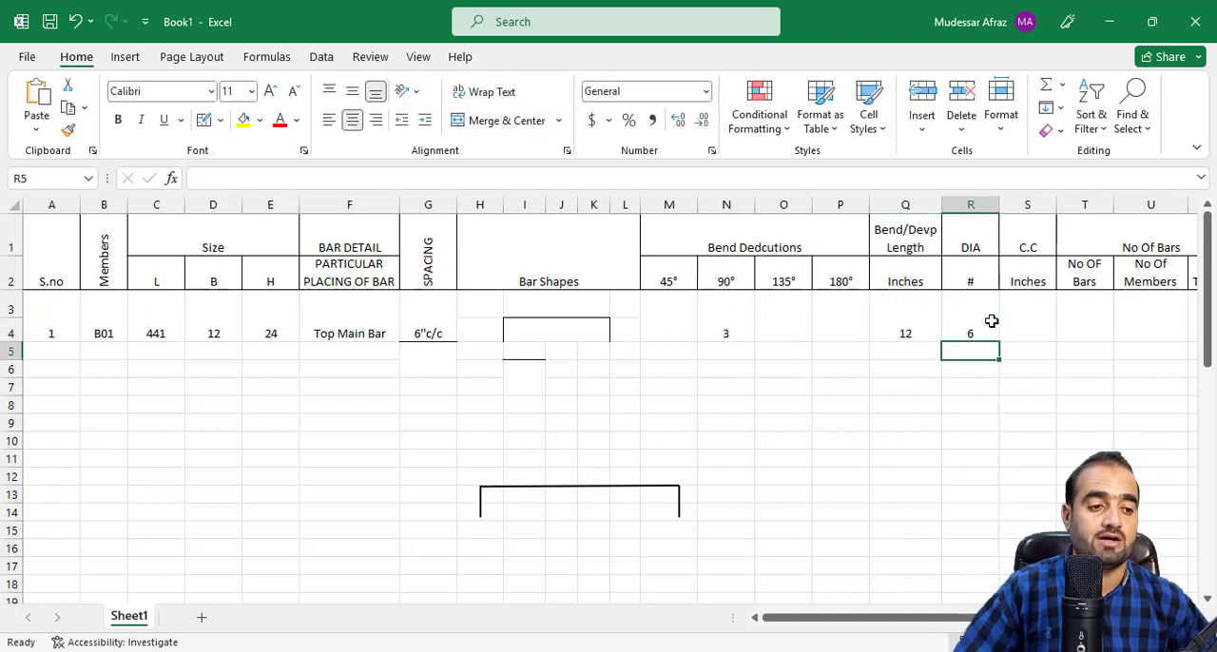
pyautogui.click(727, 330)
pyautogui.click(921, 332)
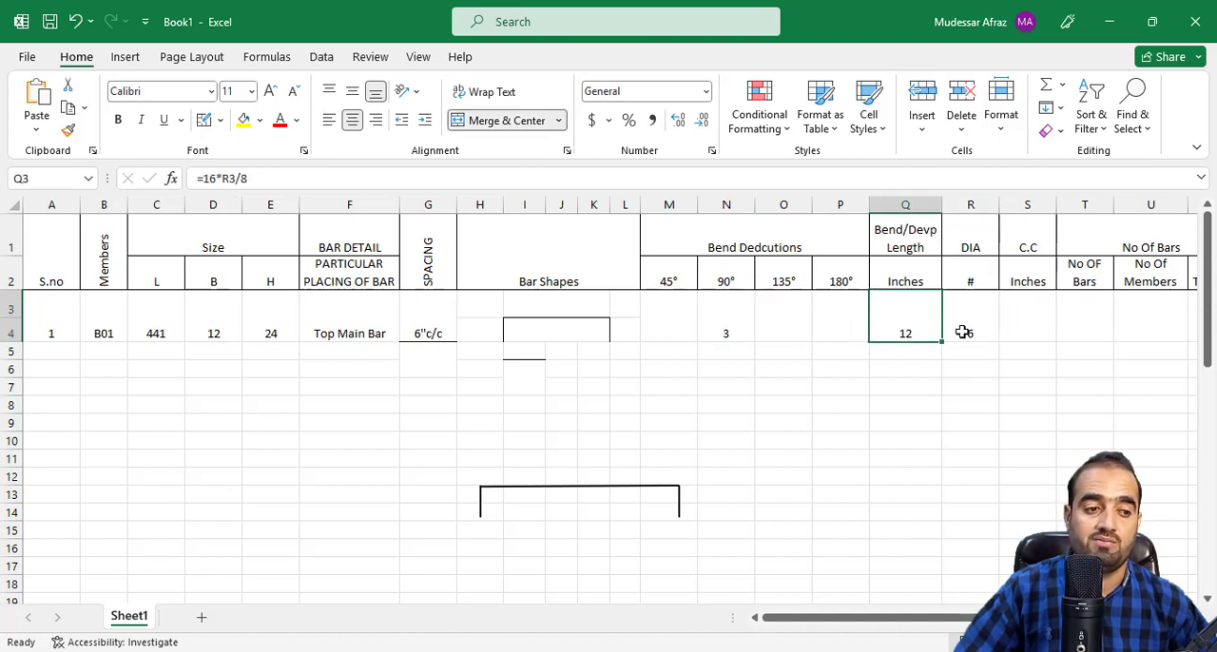
pyautogui.click(964, 331)
# Switch to the AutoCAD drawing and look up the concrete cover for columns and beams in the general notes.
pyautogui.click(1020, 329)
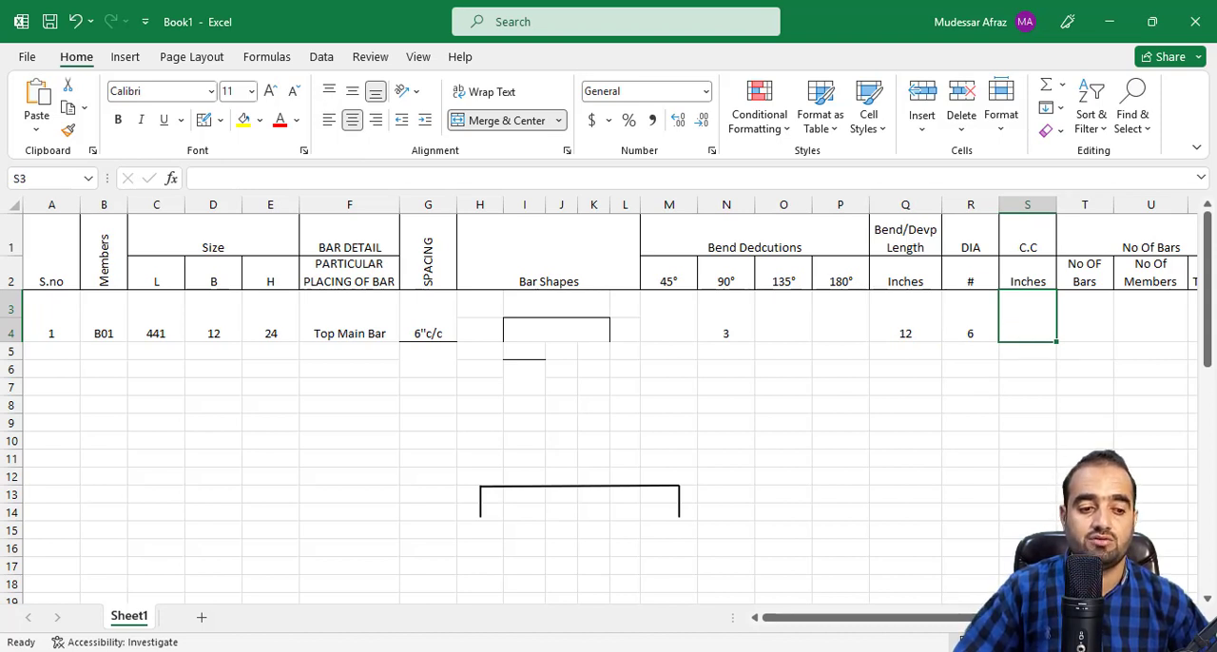
pyautogui.moveTo(594, 651)
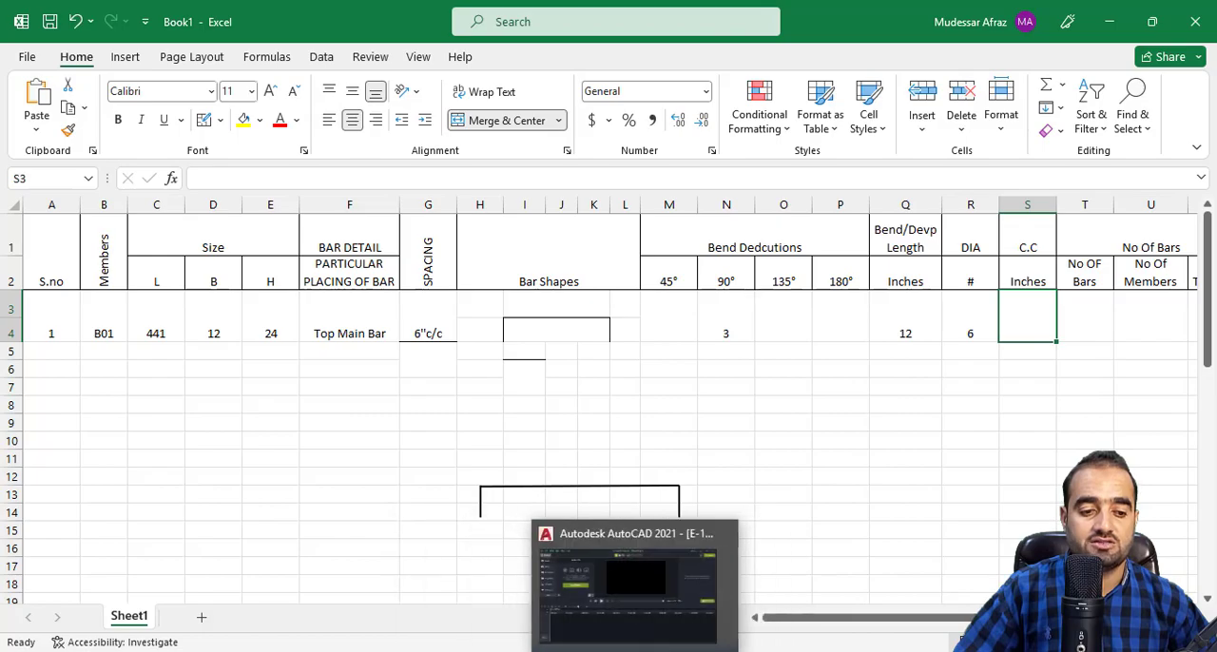
pyautogui.click(625, 650)
pyautogui.scroll(-8, 470, 388)
pyautogui.scroll(10, 527, 306)
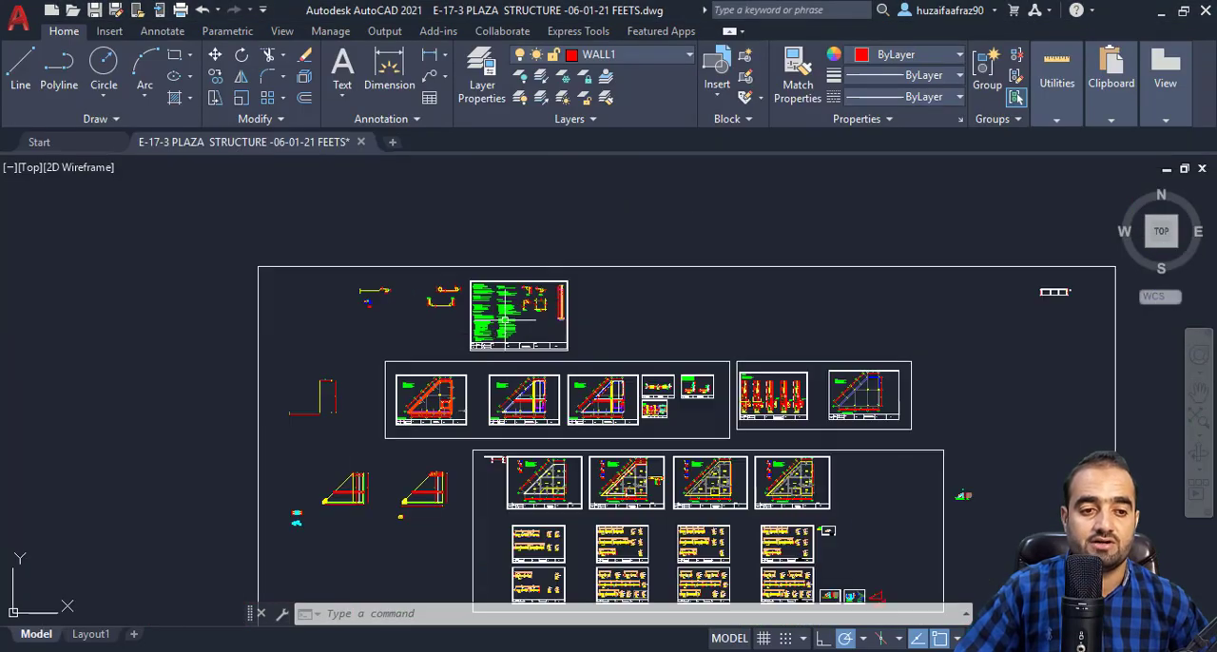
pyautogui.scroll(2, 594, 383)
pyautogui.moveTo(608, 374); pyautogui.dragTo(606, 426)
pyautogui.scroll(-3, 598, 372)
pyautogui.moveTo(310, 337); pyautogui.dragTo(590, 385)
pyautogui.scroll(1, 247, 346)
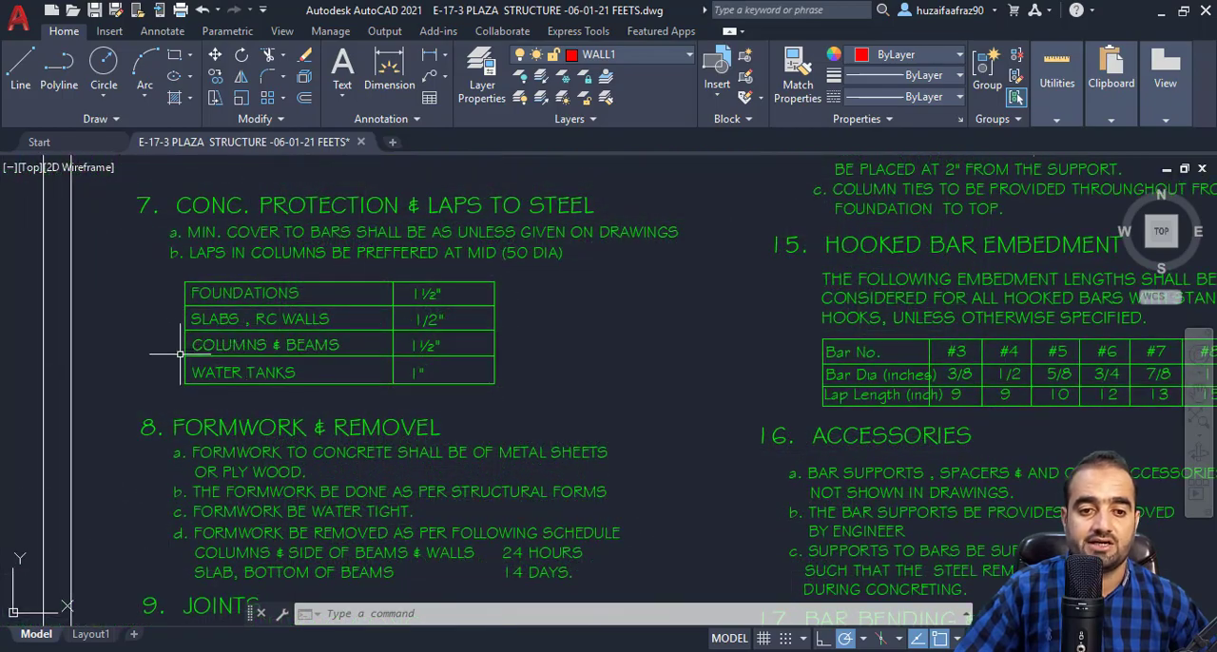
pyautogui.moveTo(222, 350); pyautogui.dragTo(227, 354)
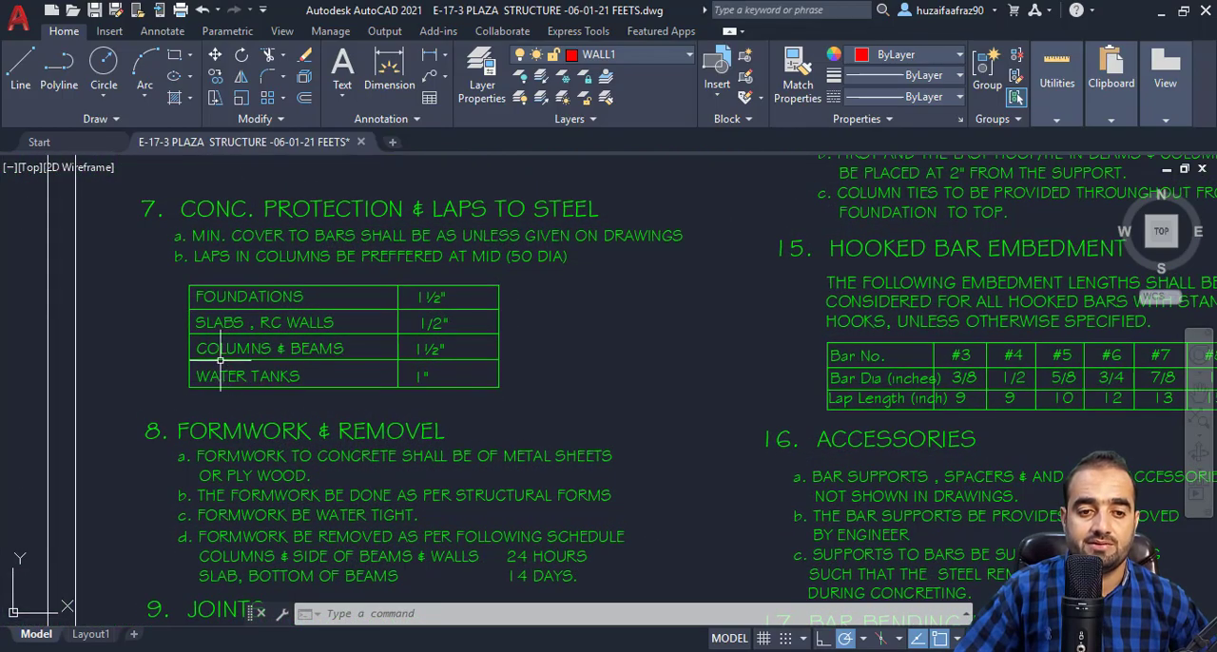
pyautogui.scroll(-4, 432, 369)
pyautogui.moveTo(427, 369); pyautogui.dragTo(257, 308)
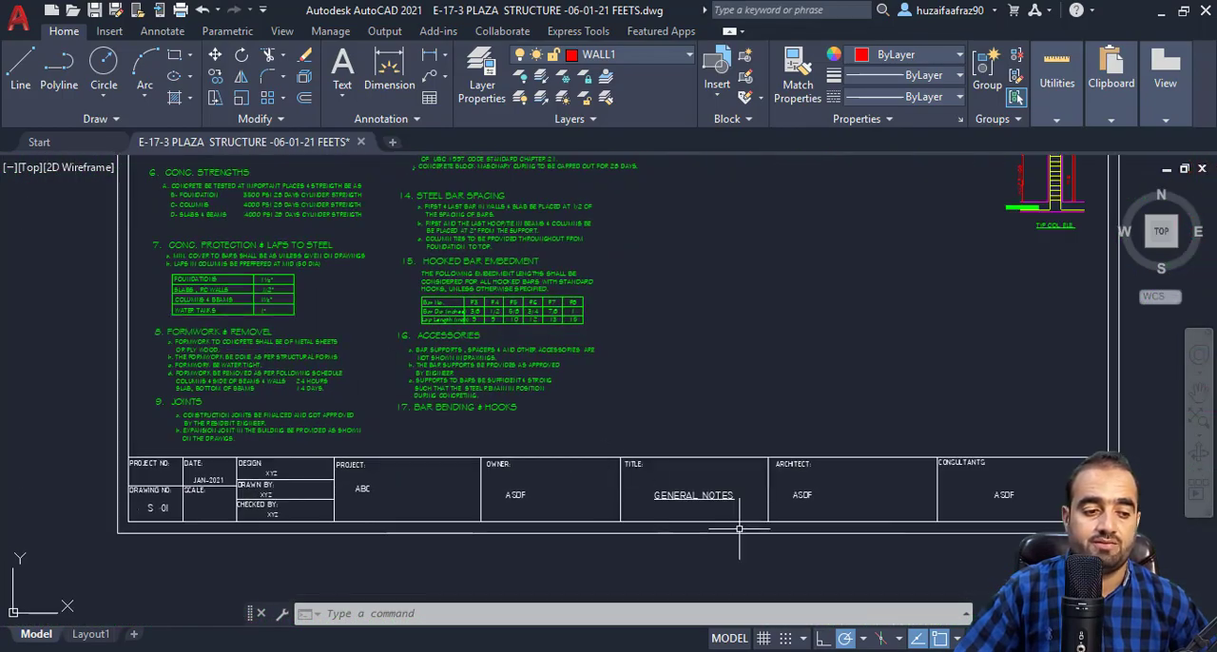
# Switch back to Excel and enter 1.5 inches as the concrete cover in cell S3.
pyautogui.click(723, 589)
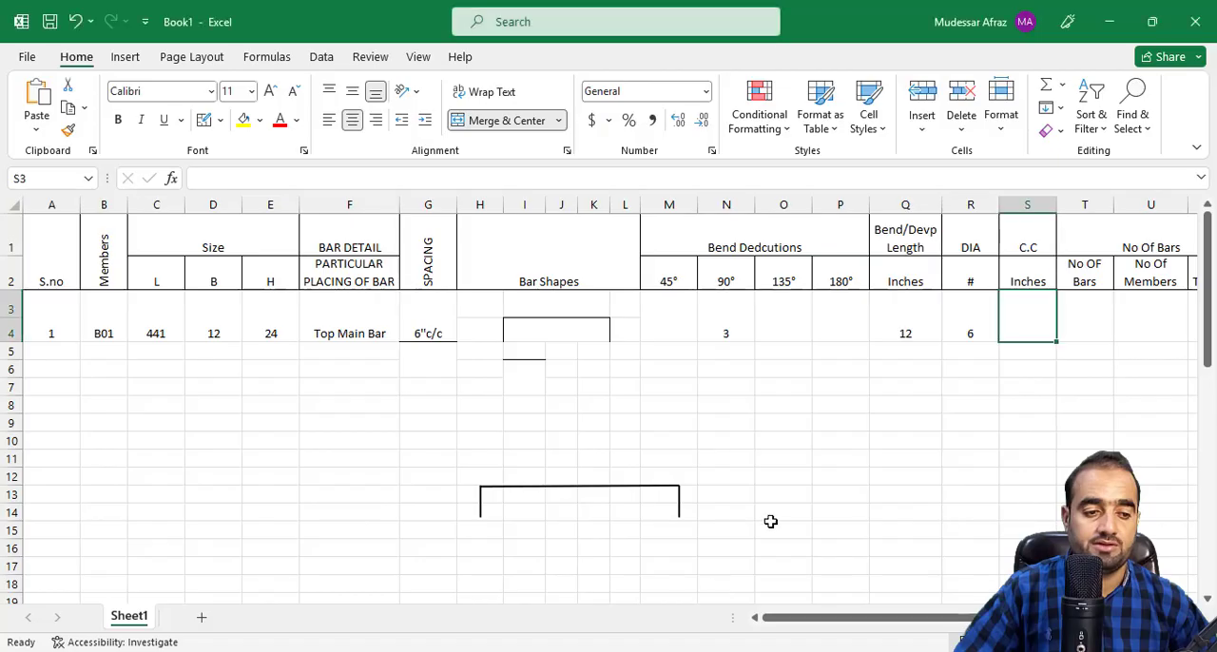
pyautogui.write('1.5')
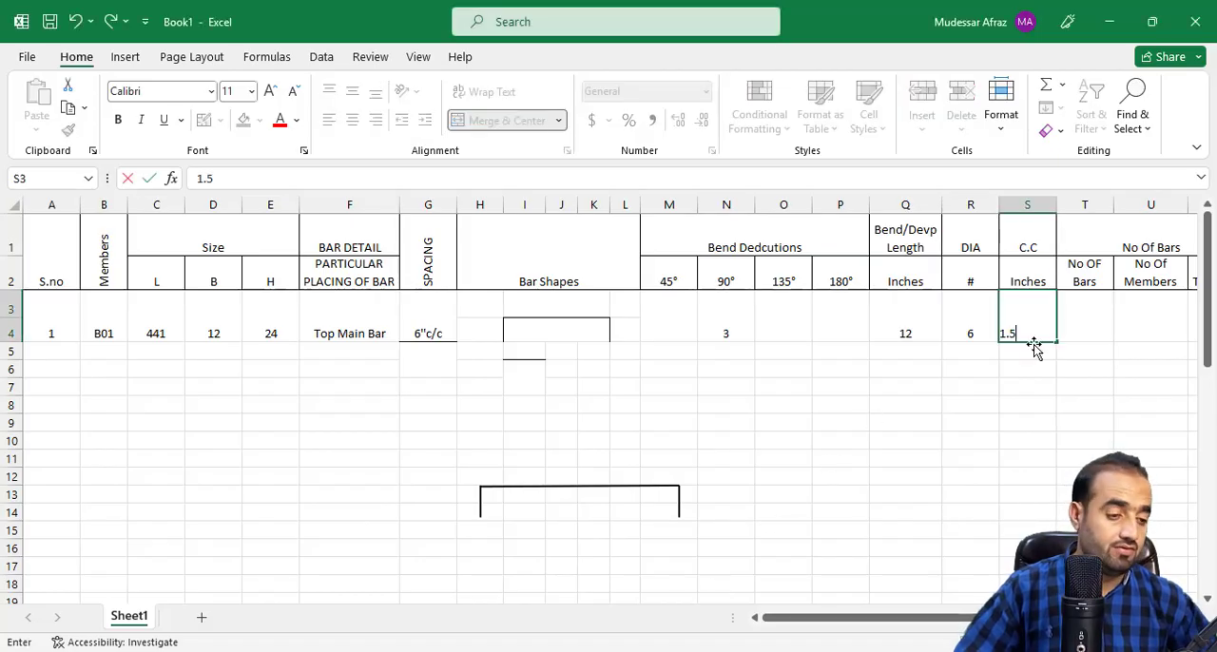
pyautogui.press('Return')
pyautogui.click(1031, 318)
pyautogui.click(1076, 328)
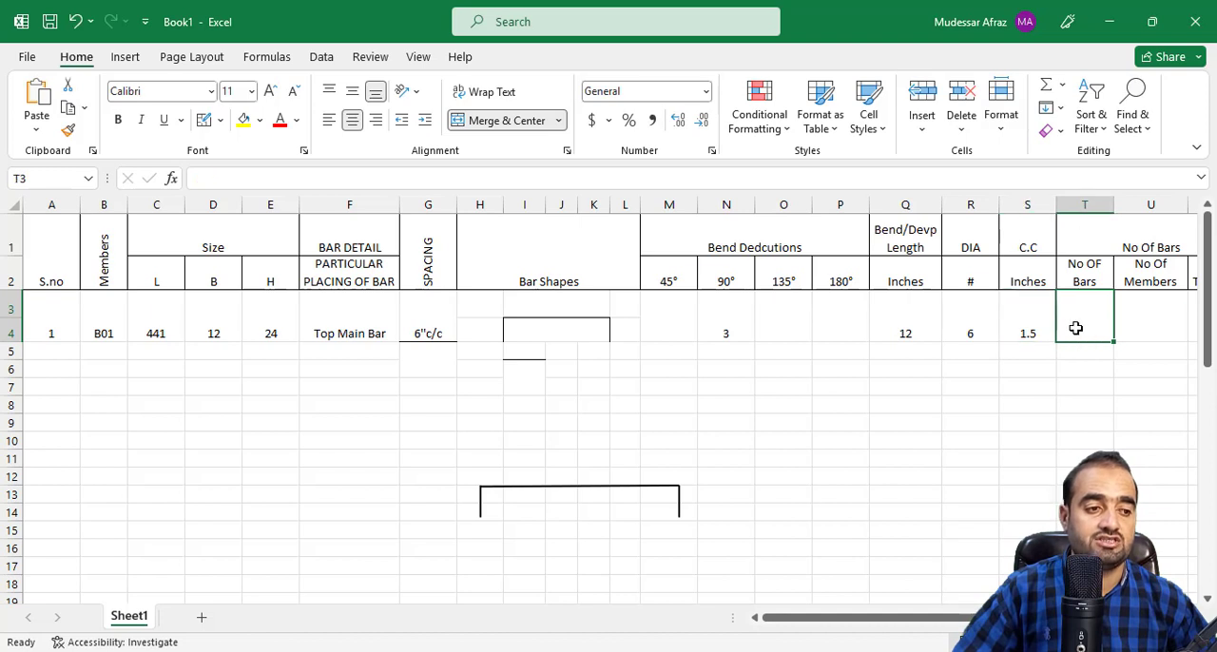
# Enter 2 as the number of bars in cell T3 and 1 as the number of members in cell U3.
pyautogui.write('2')
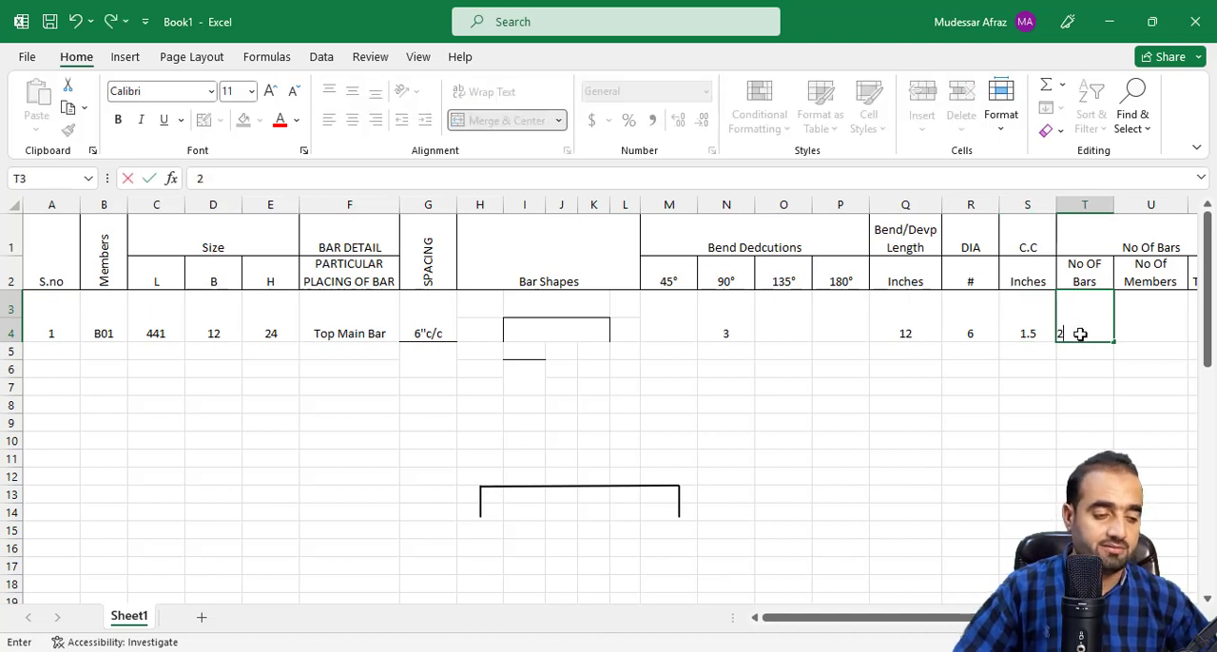
pyautogui.press('Tab')
pyautogui.hscroll(4, 608, 399)
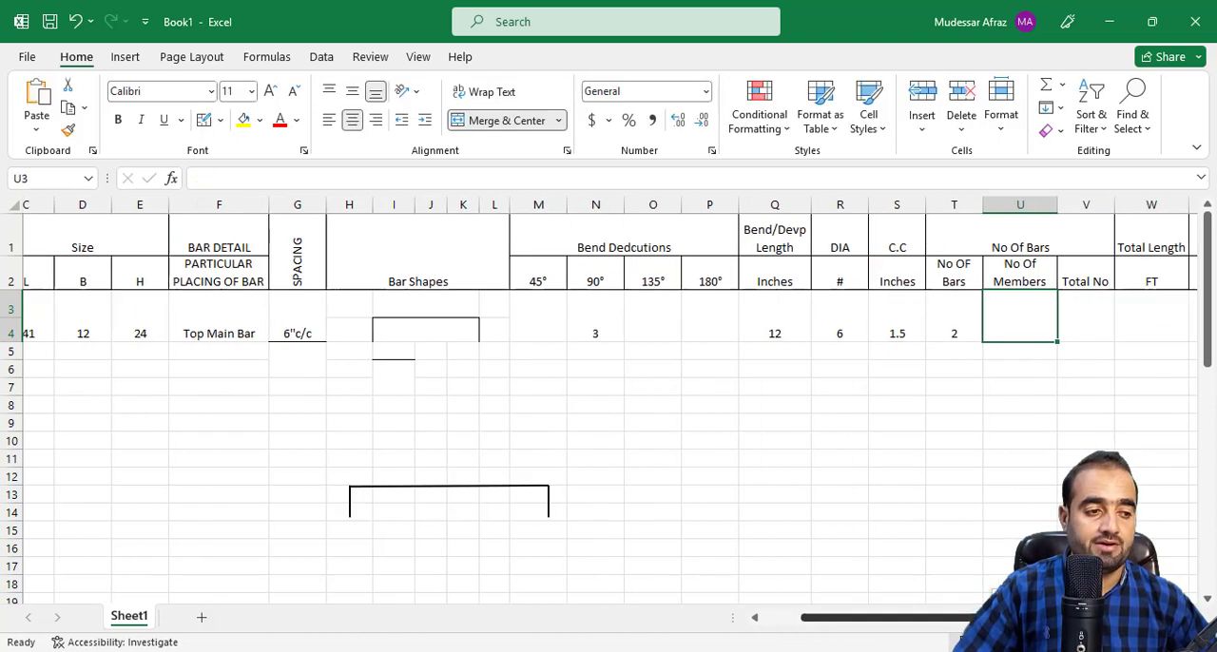
pyautogui.write('1')
pyautogui.press('Tab')
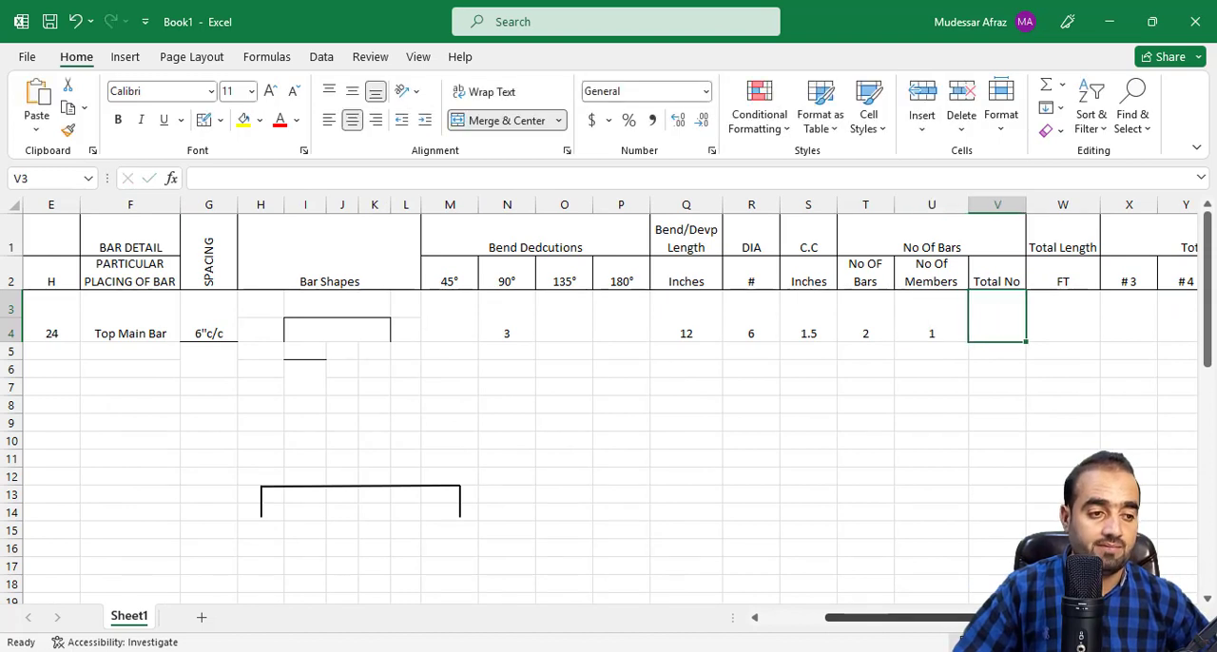
# Calculate the total number of bars in cell V3 with the formula =T3*U3.
pyautogui.write('=')
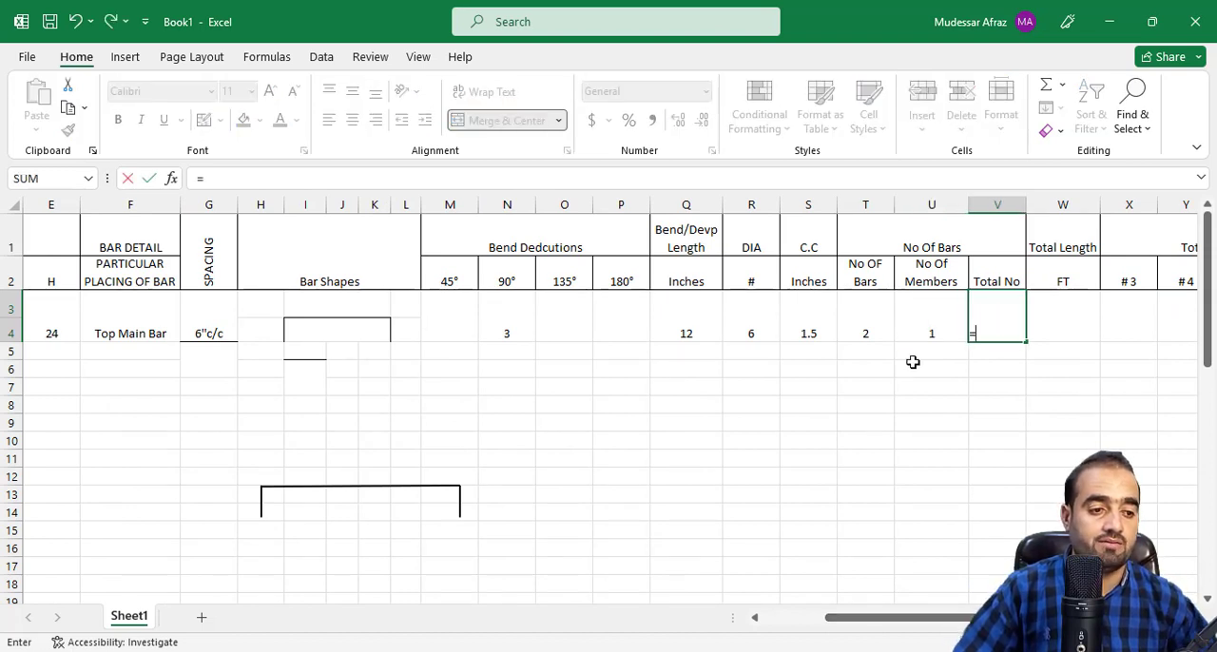
pyautogui.click(873, 326)
pyautogui.write('*')
pyautogui.click(934, 320)
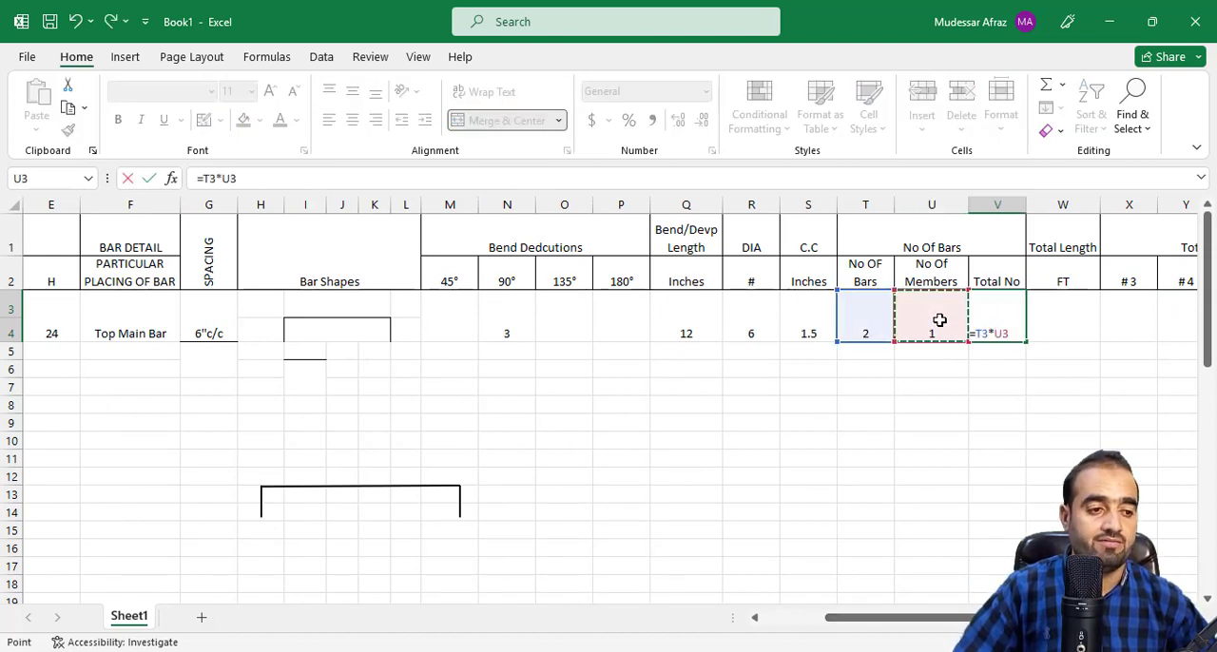
pyautogui.press('Return')
pyautogui.click(1078, 329)
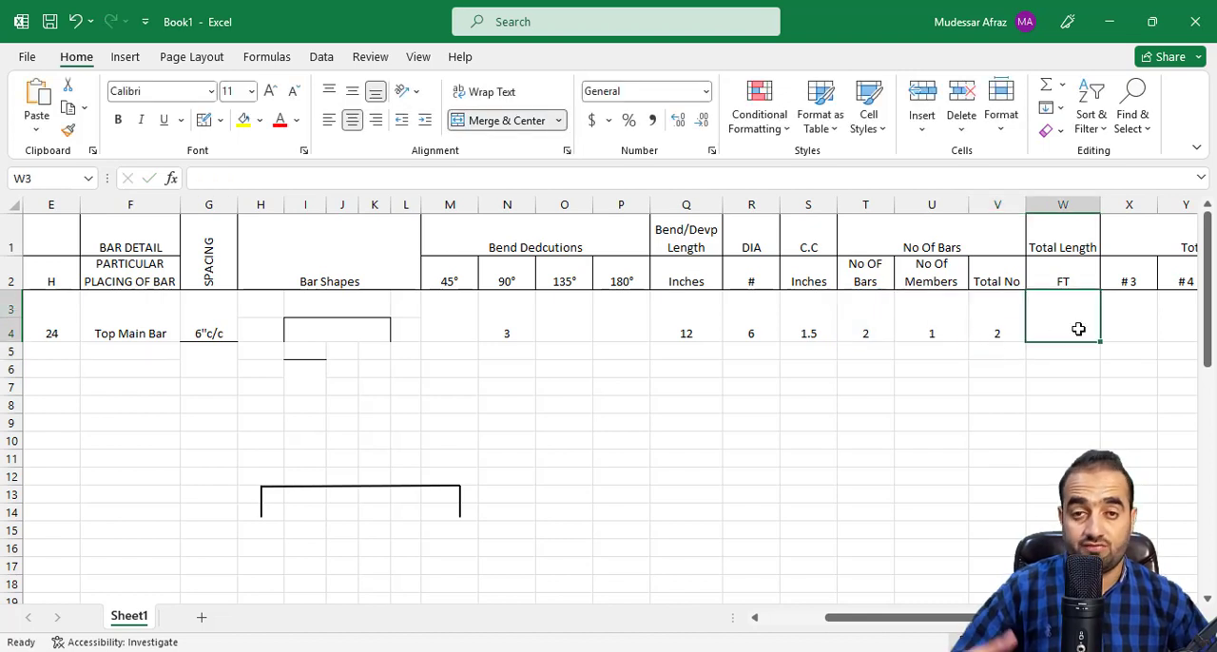
# Enter the formula =C3-S3-S3 in cell I3 for the straight length above the bar shape, deducting the cover at both ends.
pyautogui.click(338, 307)
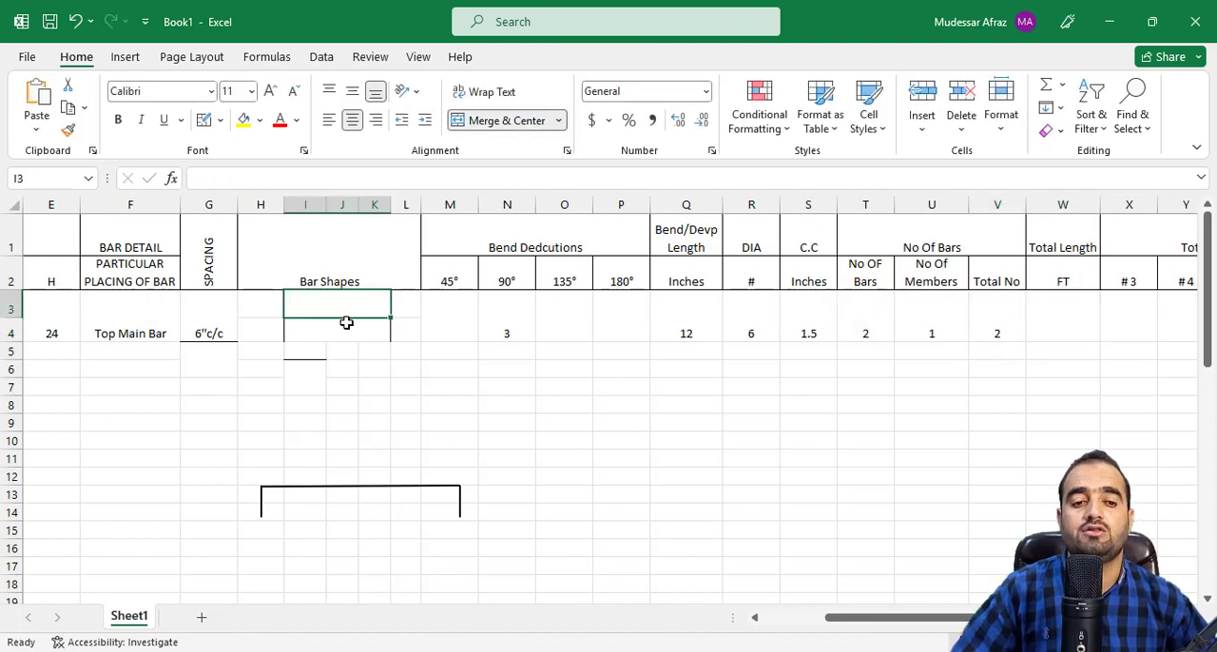
pyautogui.moveTo(891, 619); pyautogui.dragTo(829, 620)
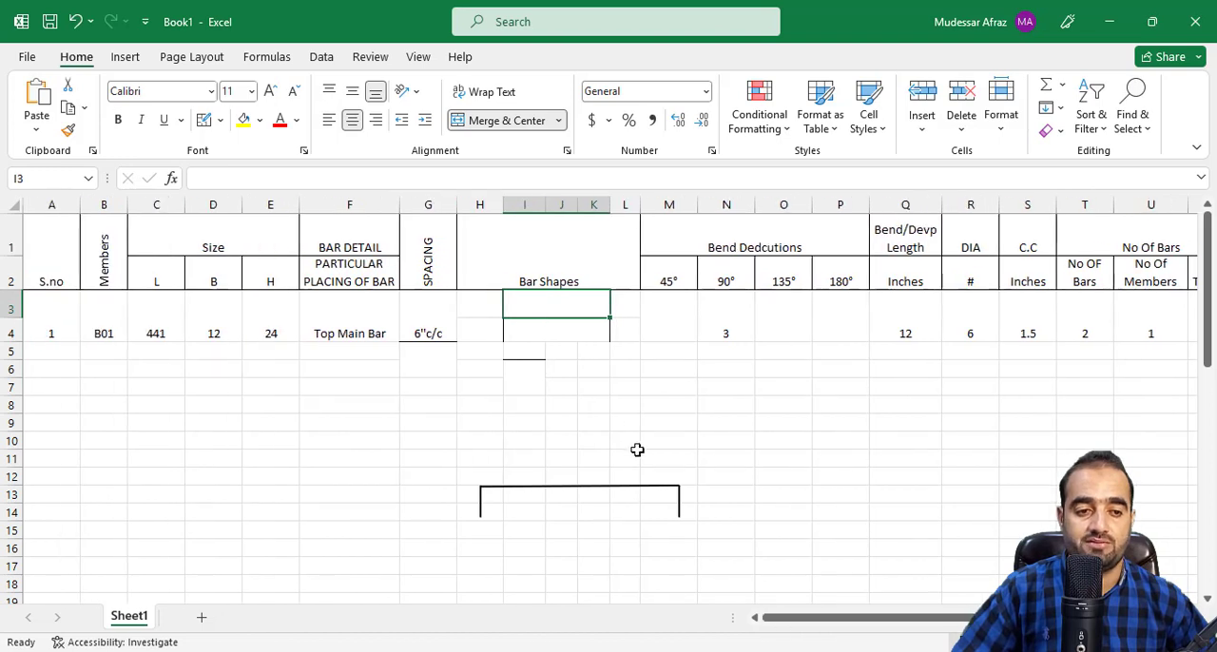
pyautogui.write('=')
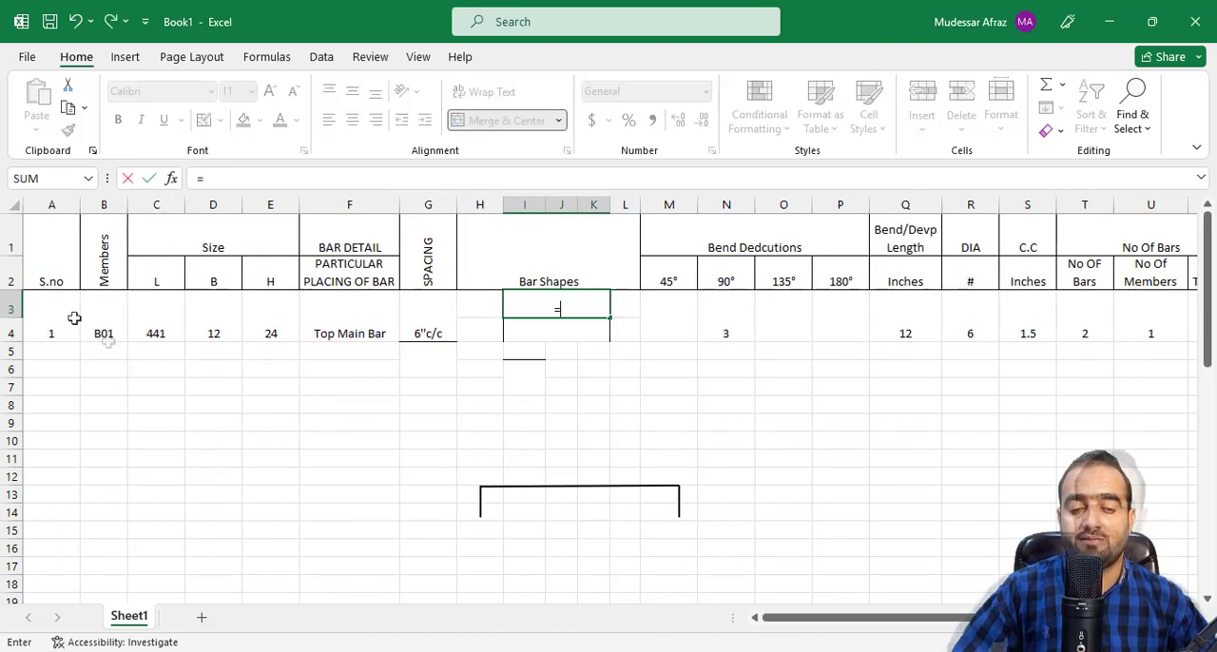
pyautogui.click(173, 325)
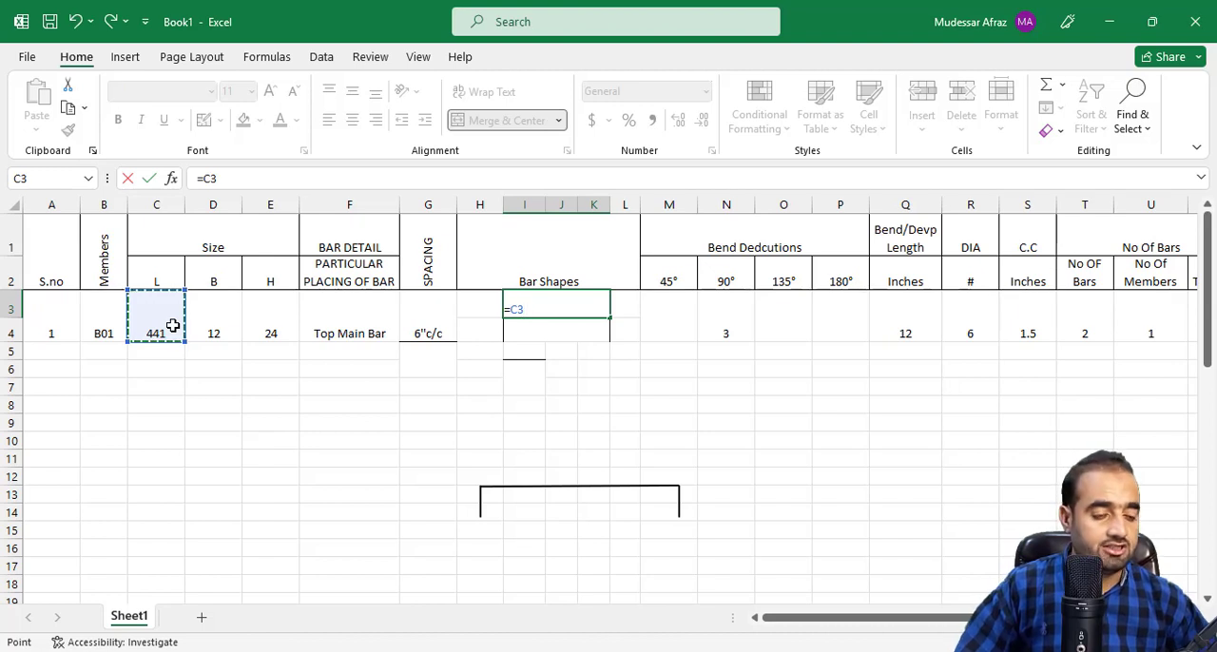
pyautogui.write('-')
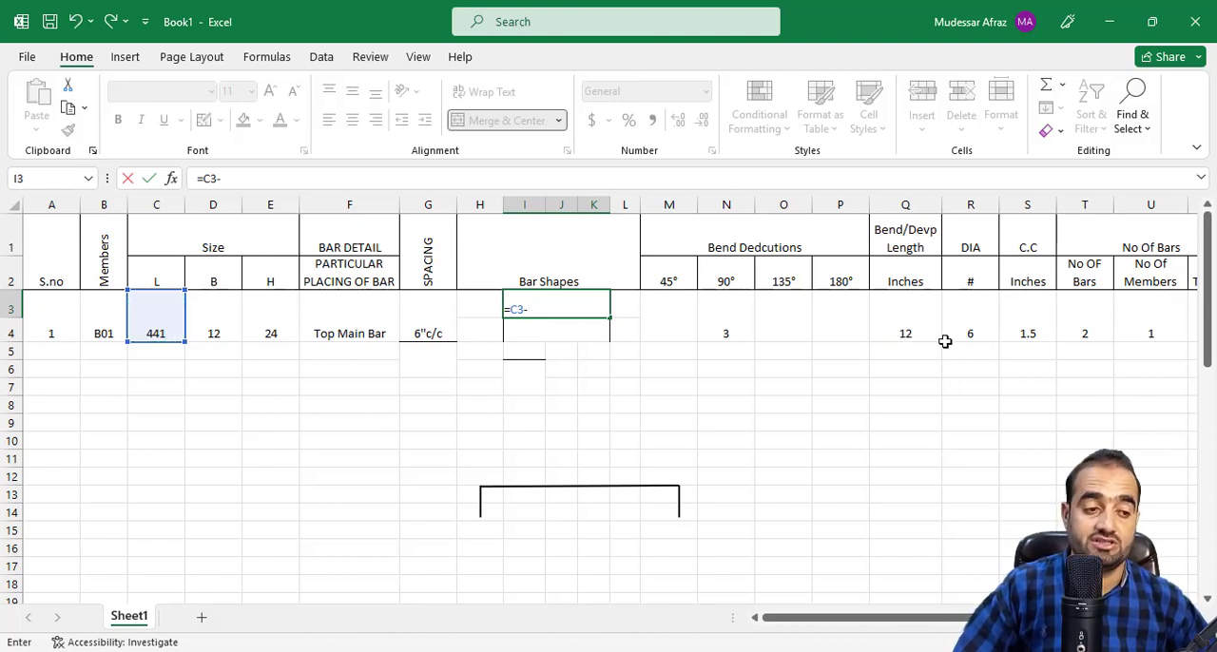
pyautogui.click(1028, 331)
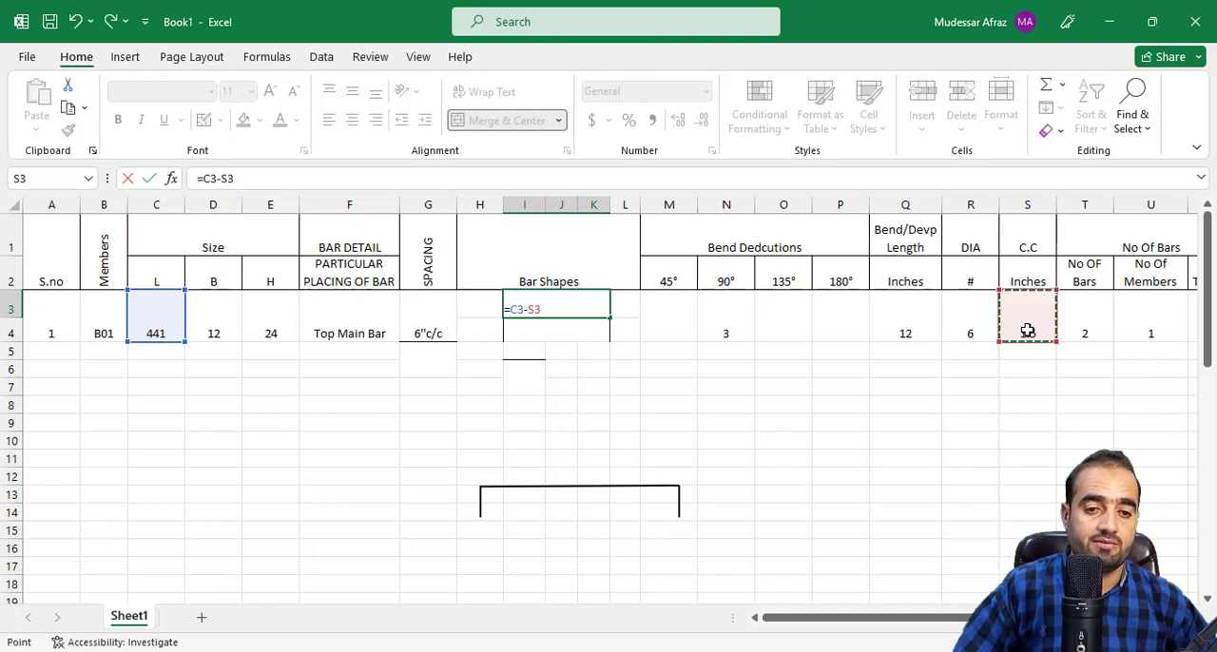
pyautogui.write('-')
pyautogui.click(1027, 330)
pyautogui.press('Return')
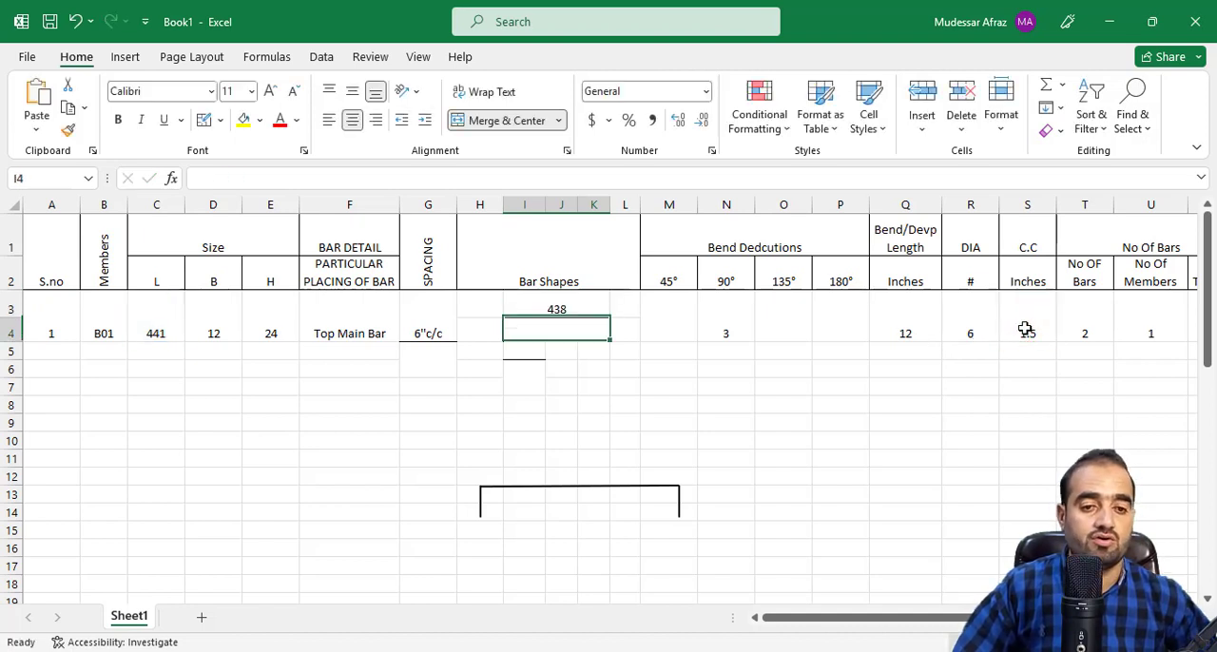
# Link both bar shape leg lengths, cells L4 and H4, to the bend/development length with the formula =Q3.
pyautogui.click(616, 330)
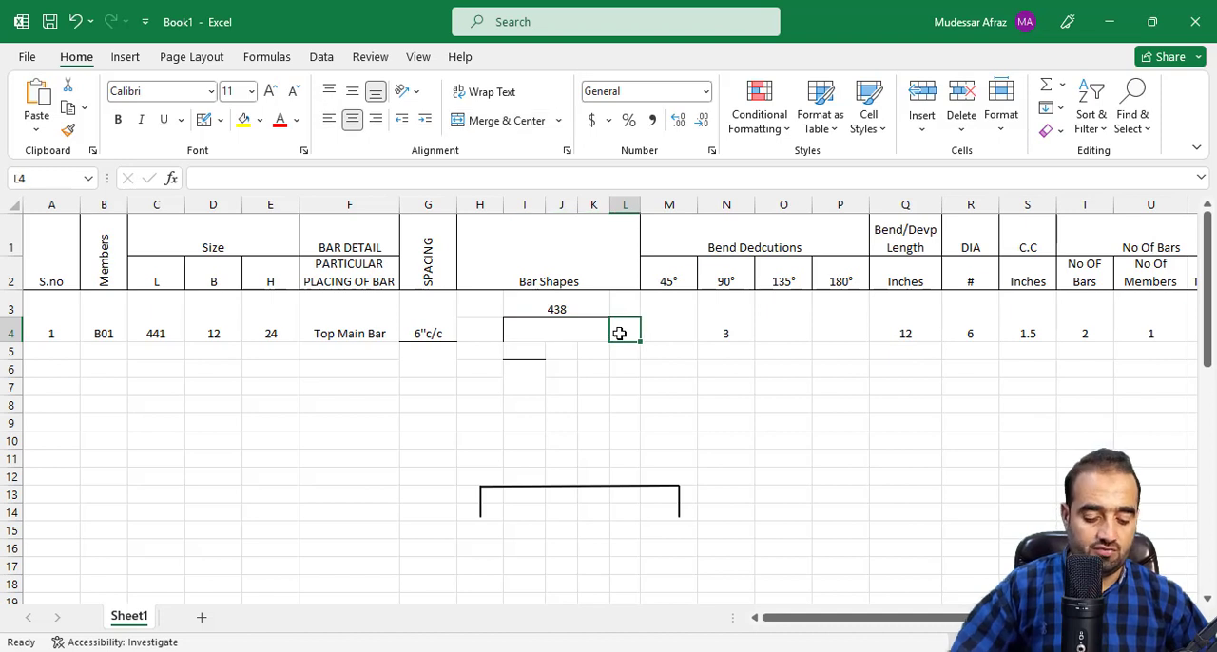
pyautogui.write('=')
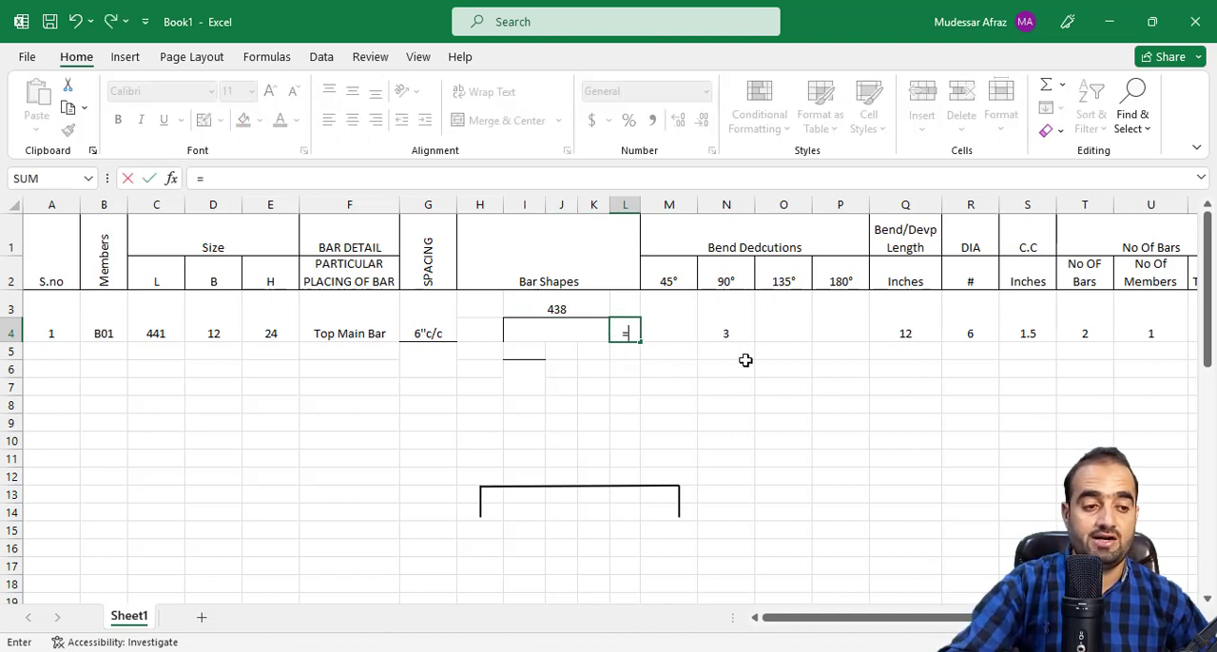
pyautogui.click(906, 333)
pyautogui.press('Return')
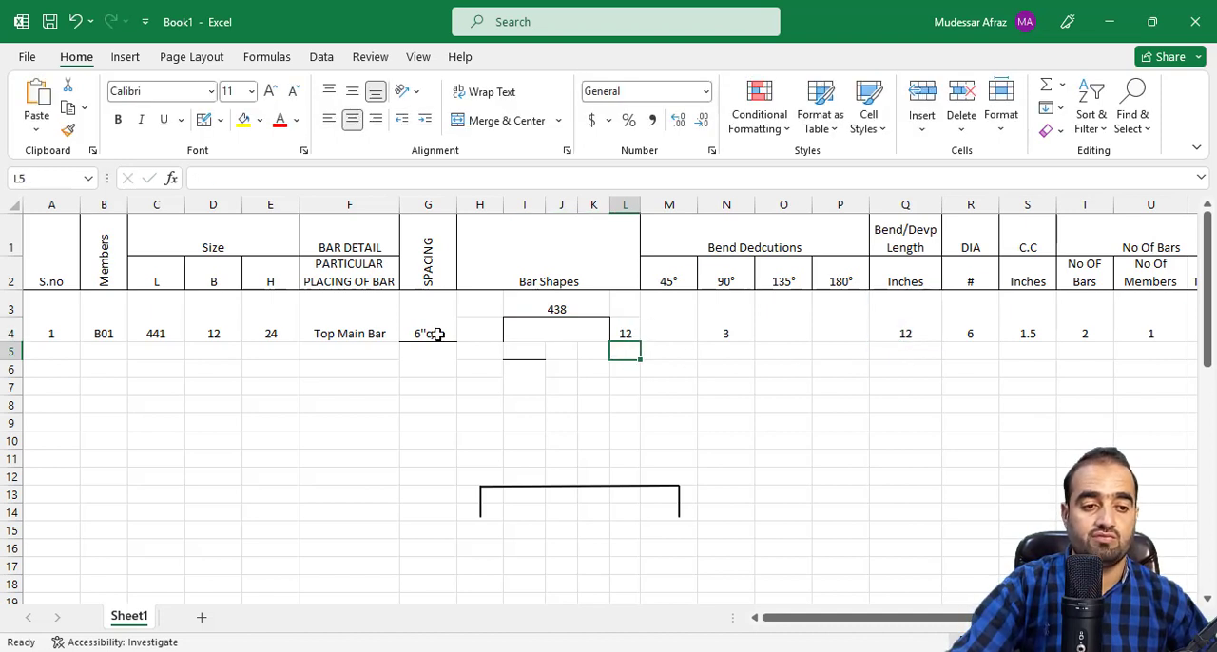
pyautogui.click(496, 333)
pyautogui.write('=')
pyautogui.click(882, 334)
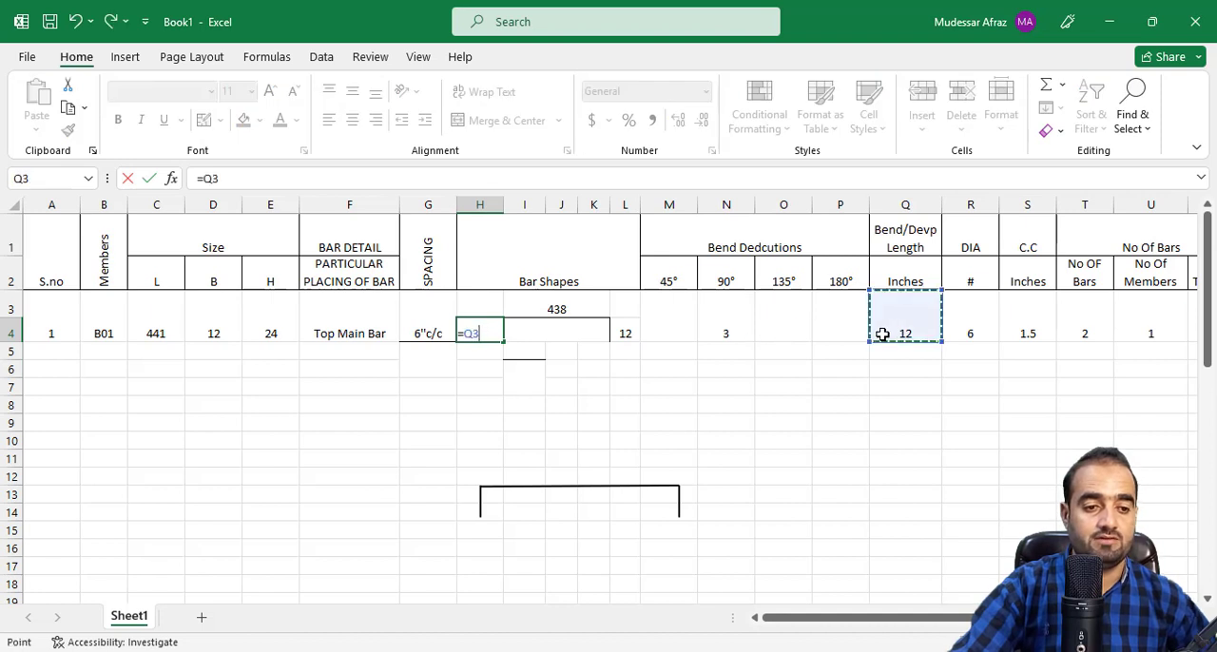
pyautogui.press('Return')
# Right-align the leg length in cell H4 and re-enter its formula =Q3.
pyautogui.click(495, 323)
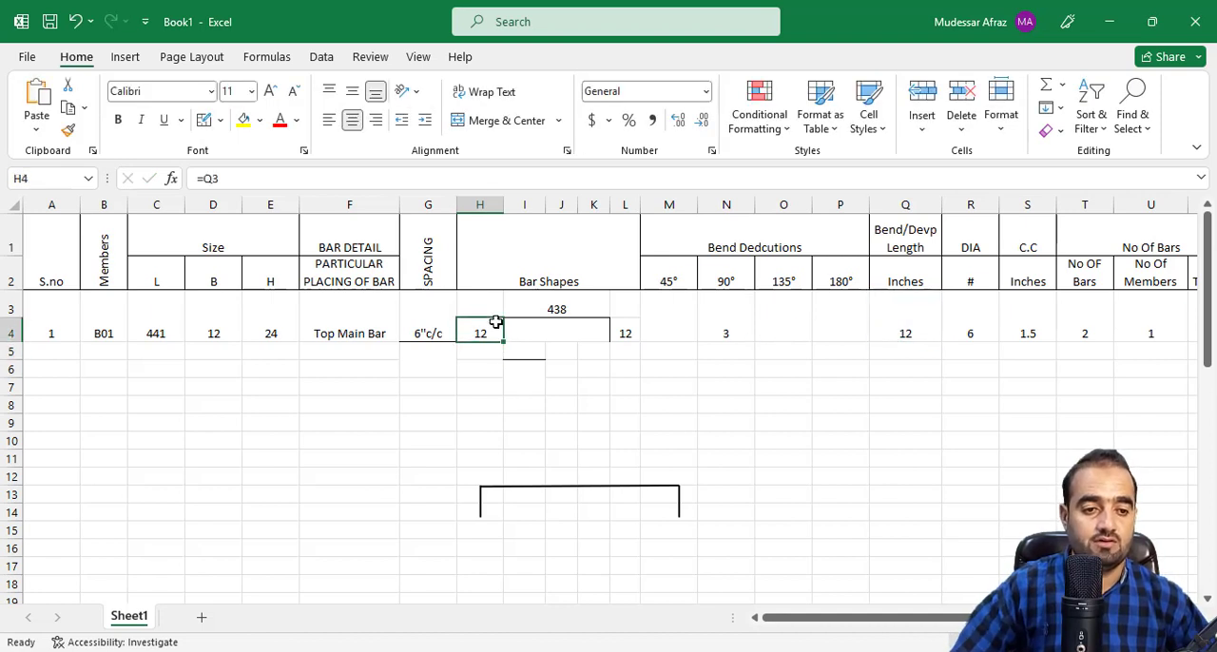
pyautogui.click(377, 122)
pyautogui.click(524, 374)
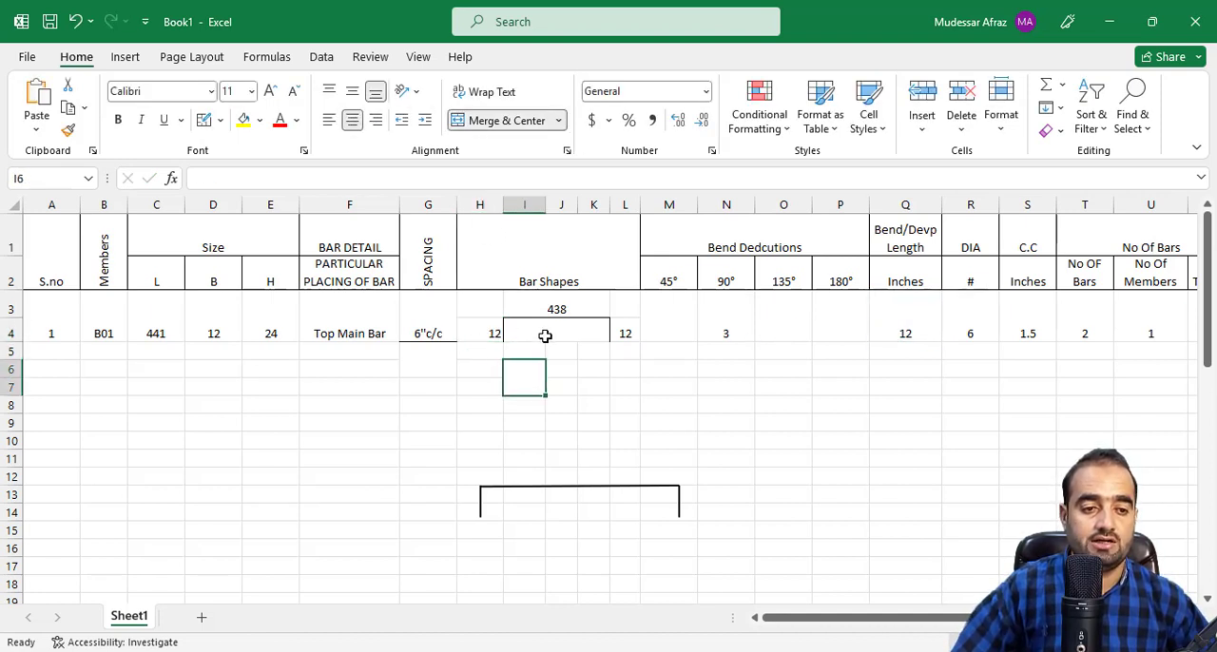
pyautogui.click(622, 336)
pyautogui.click(475, 332)
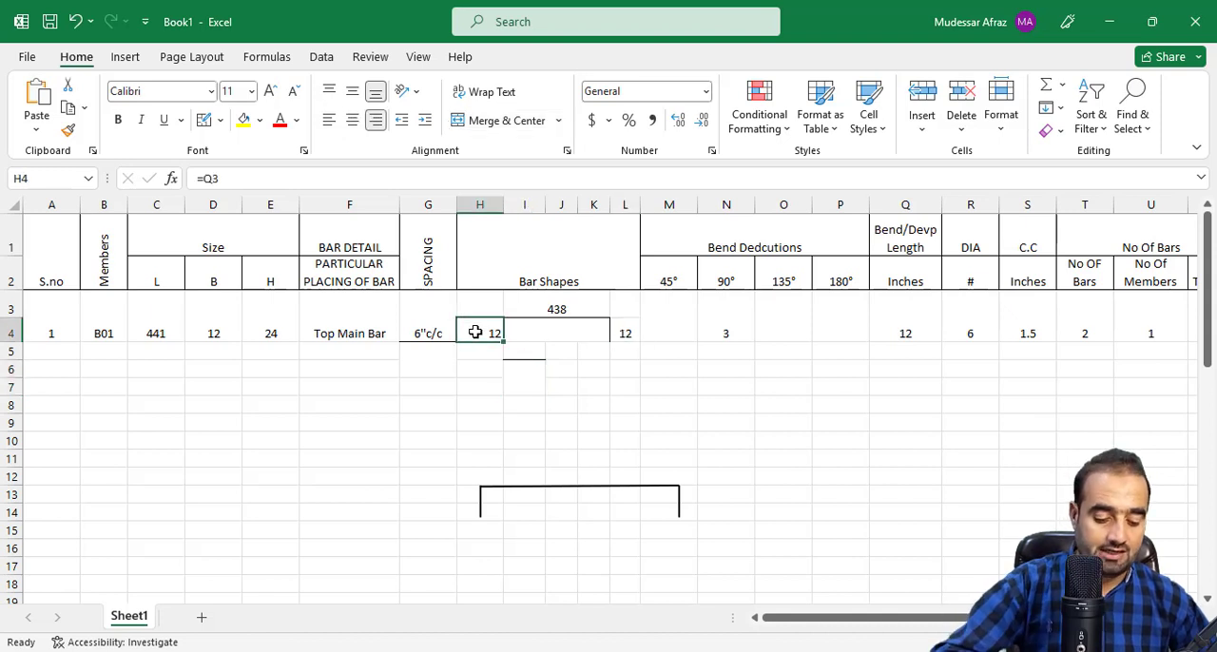
pyautogui.write('=')
pyautogui.click(899, 332)
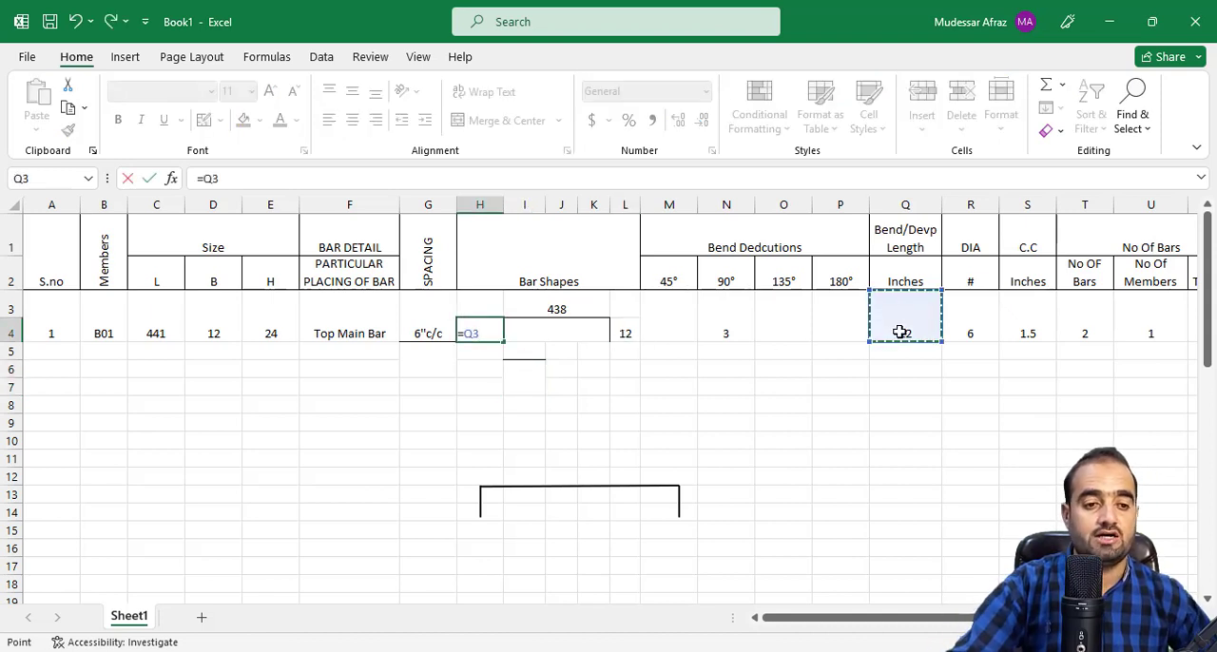
pyautogui.press('Return')
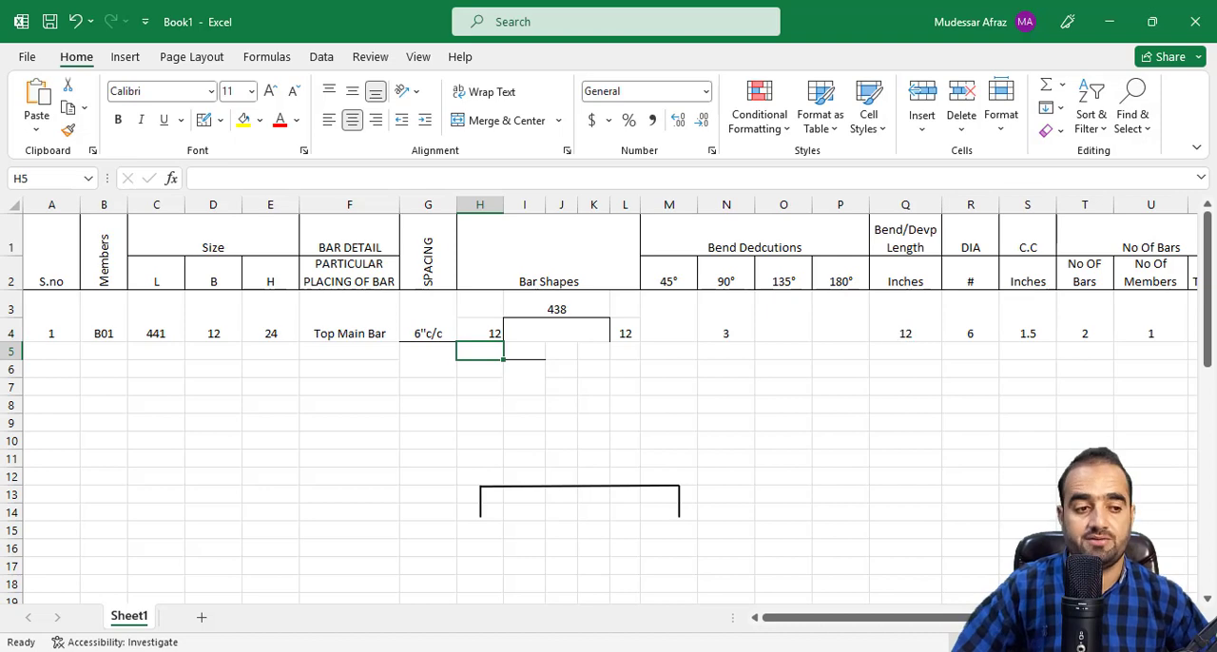
# Calculate the total bar length in feet in cell W3 with the formula =(H4+I3+L4-N3)*(V3)/12.
pyautogui.moveTo(903, 617); pyautogui.dragTo(987, 617)
pyautogui.click(1112, 329)
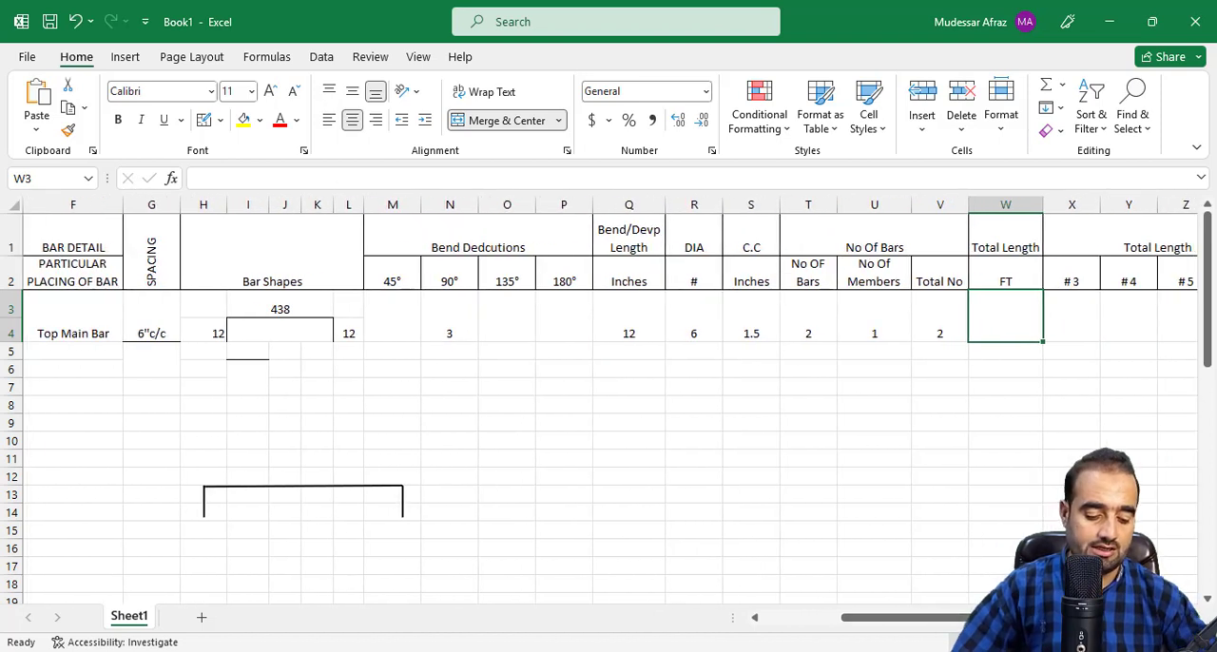
pyautogui.write('=(')
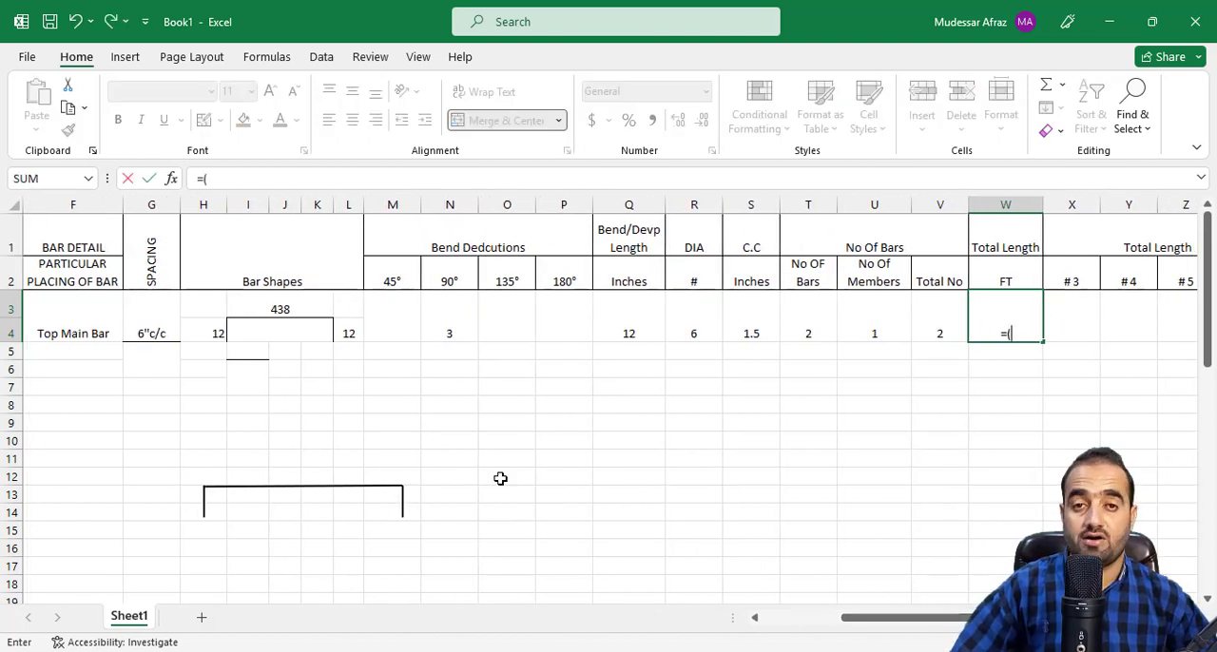
pyautogui.click(203, 334)
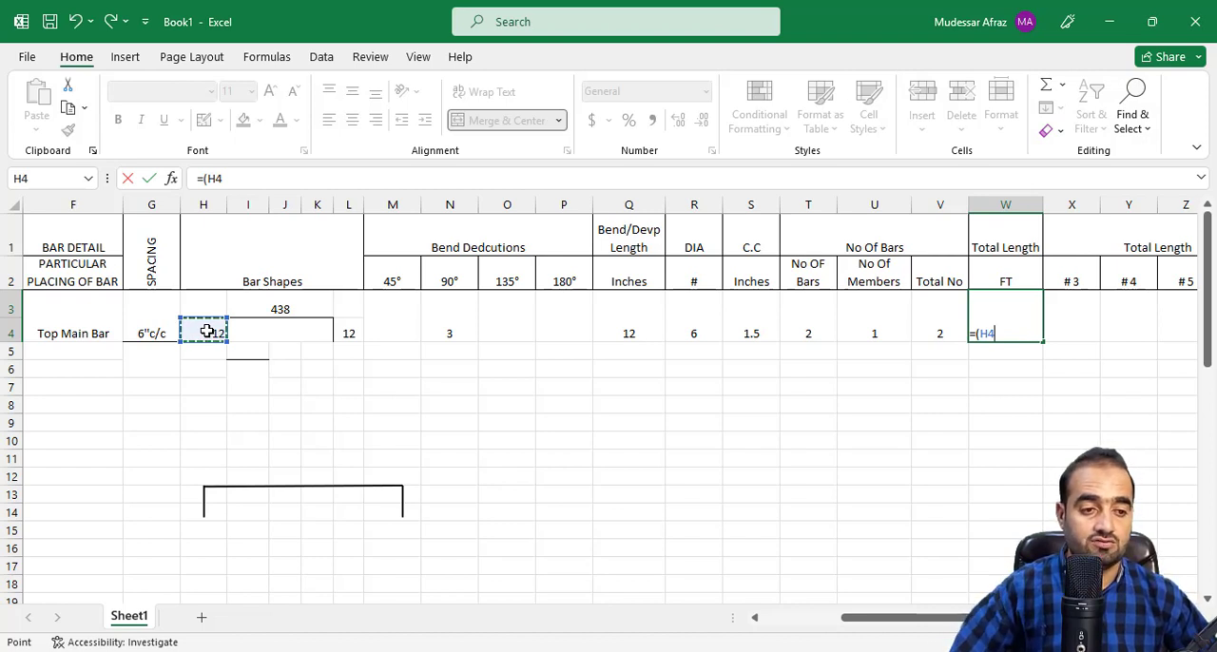
pyautogui.write('+')
pyautogui.click(238, 311)
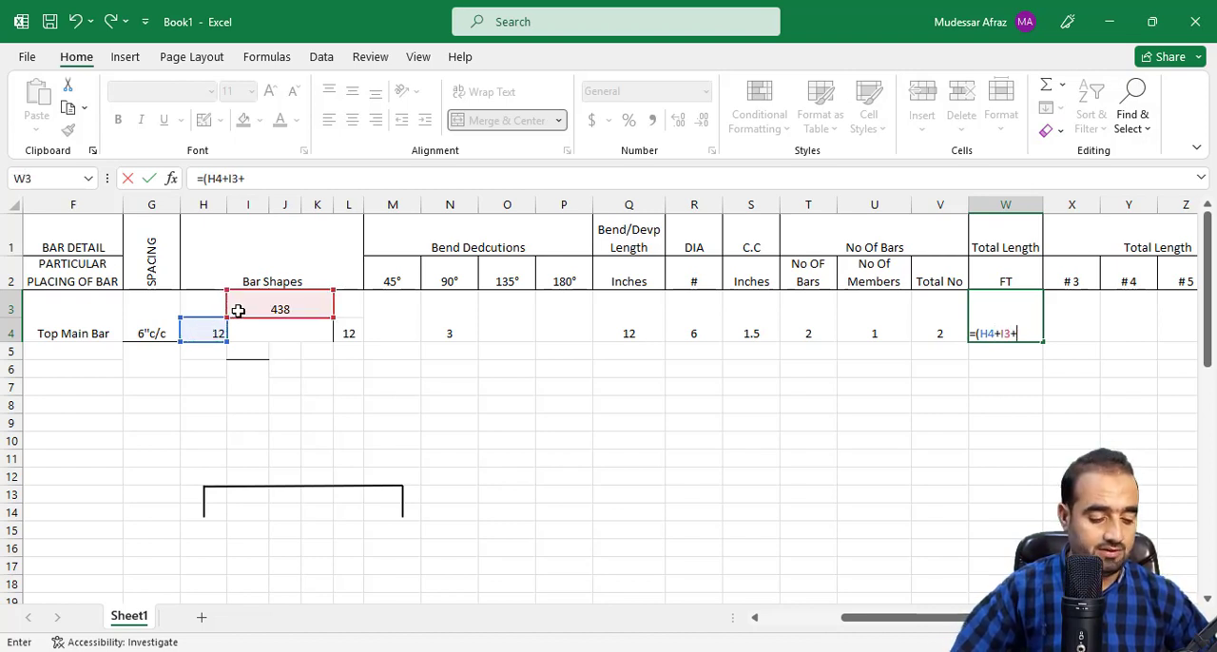
pyautogui.write('+')
pyautogui.click(348, 333)
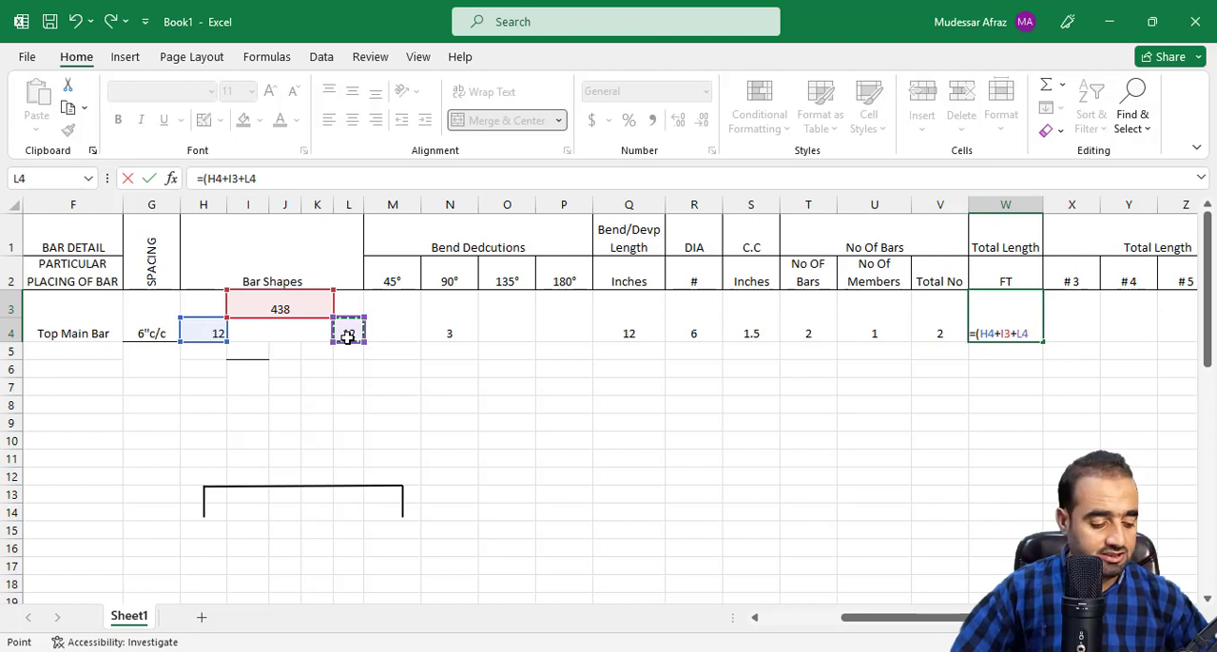
pyautogui.write('-N')
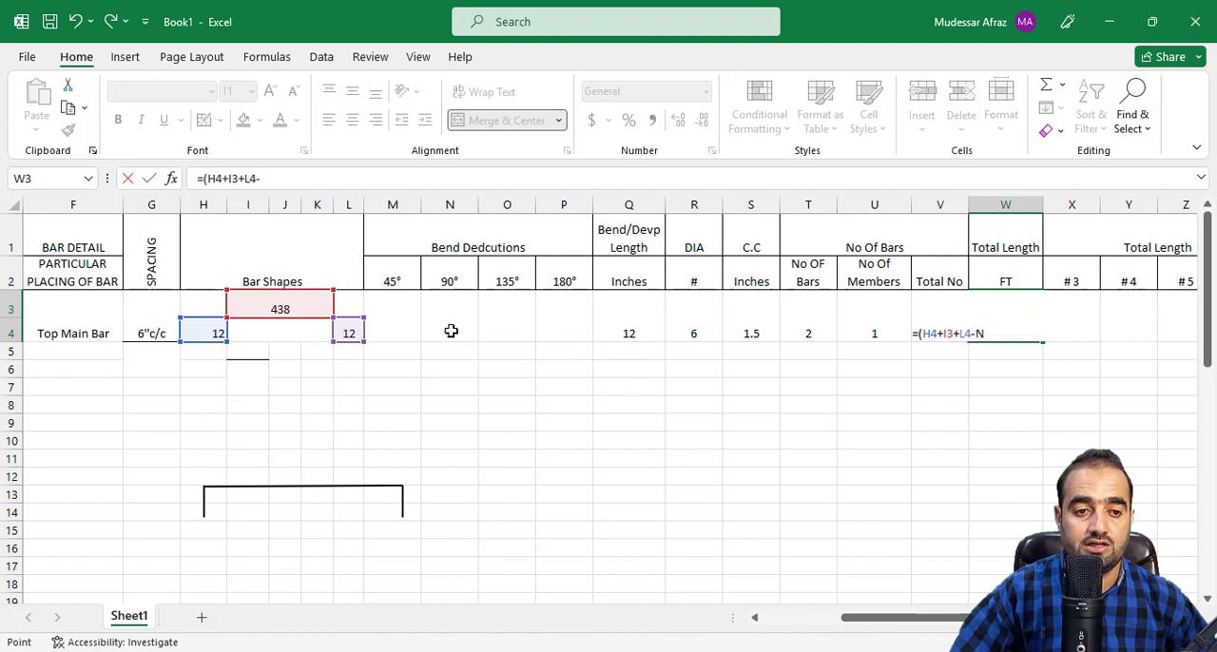
pyautogui.click(451, 331)
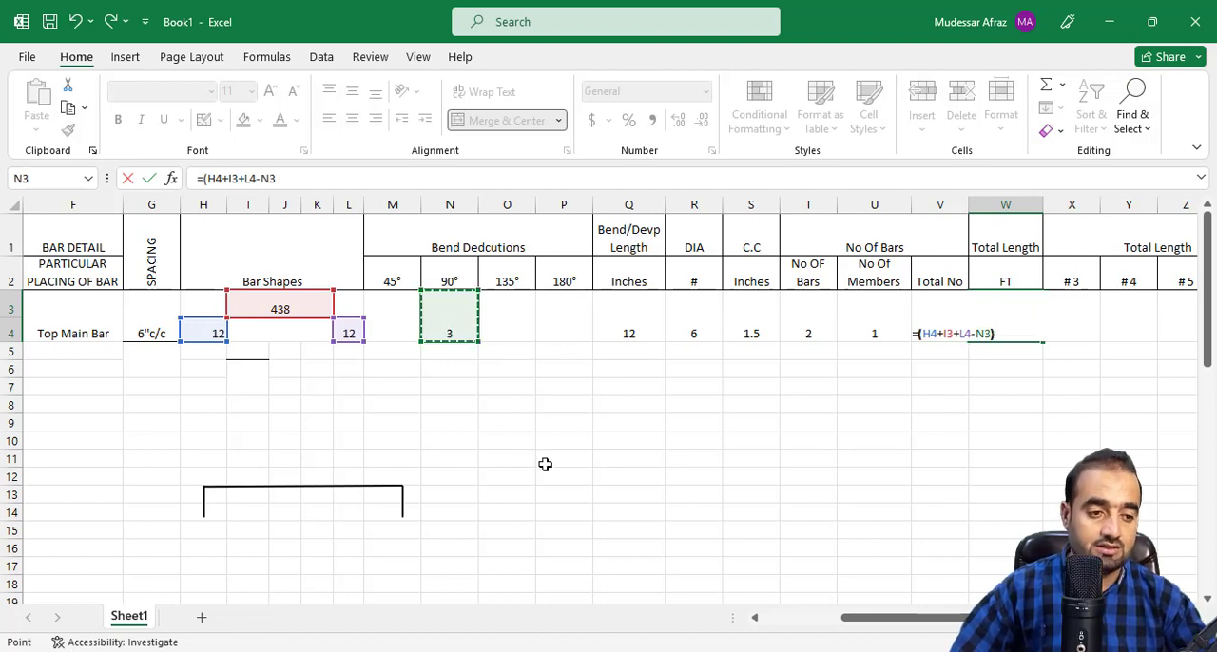
pyautogui.write(')')
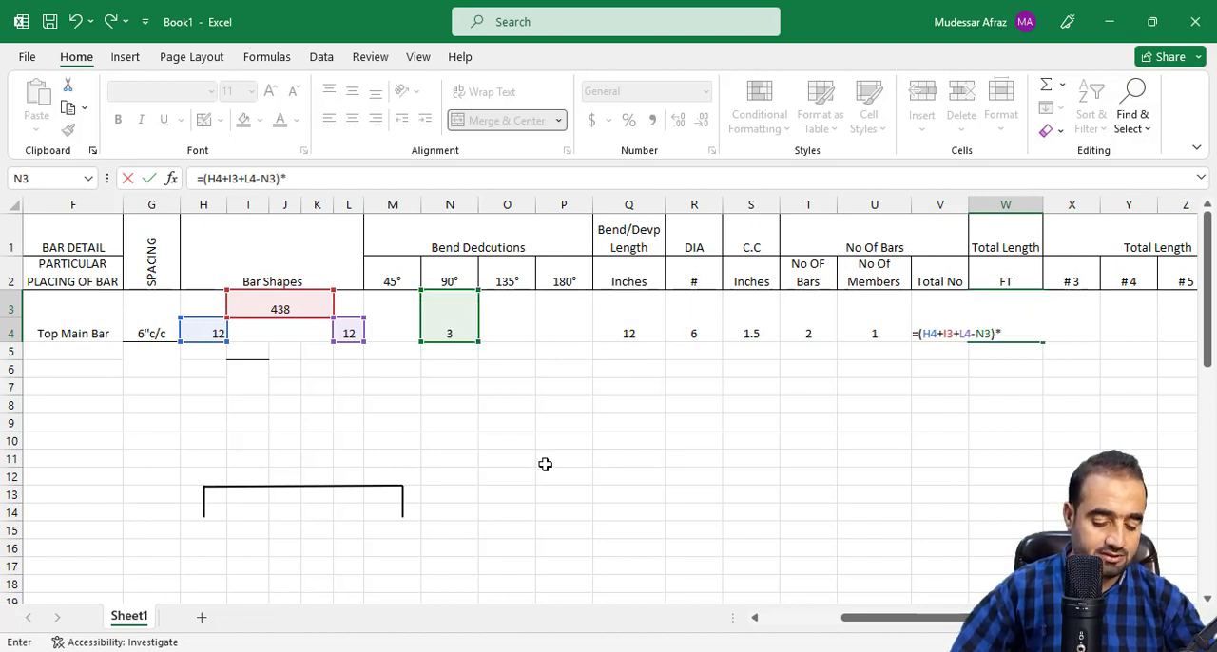
pyautogui.write('*(')
pyautogui.click(878, 324)
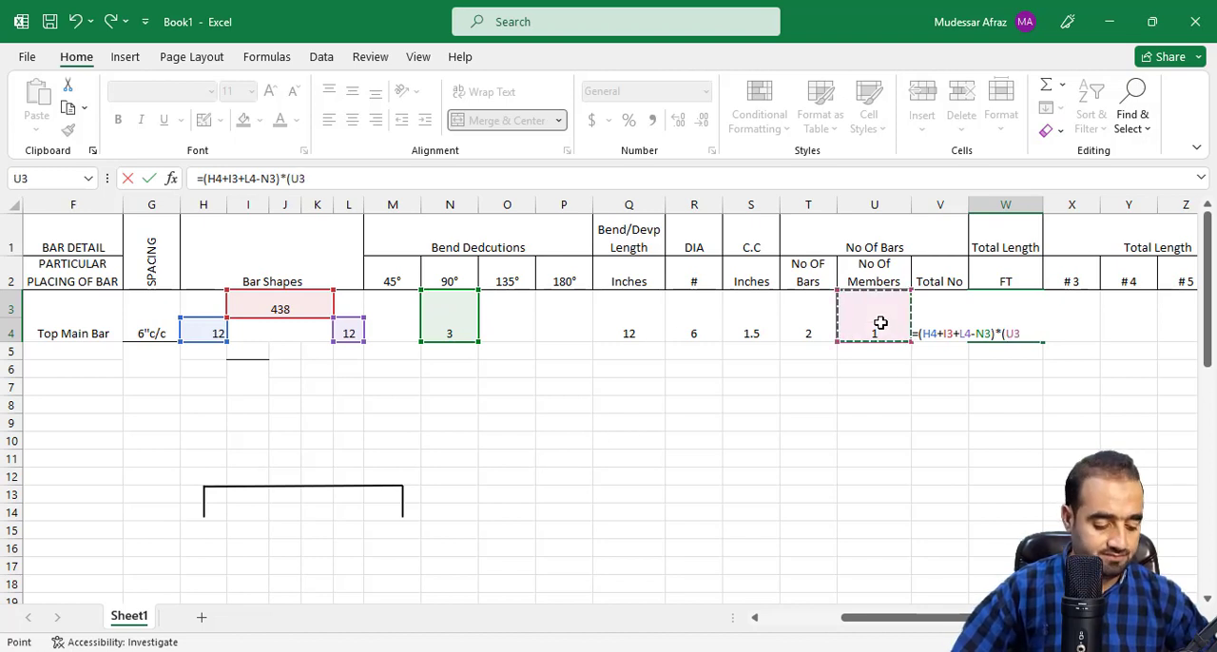
pyautogui.press('Right')
pyautogui.write(')')
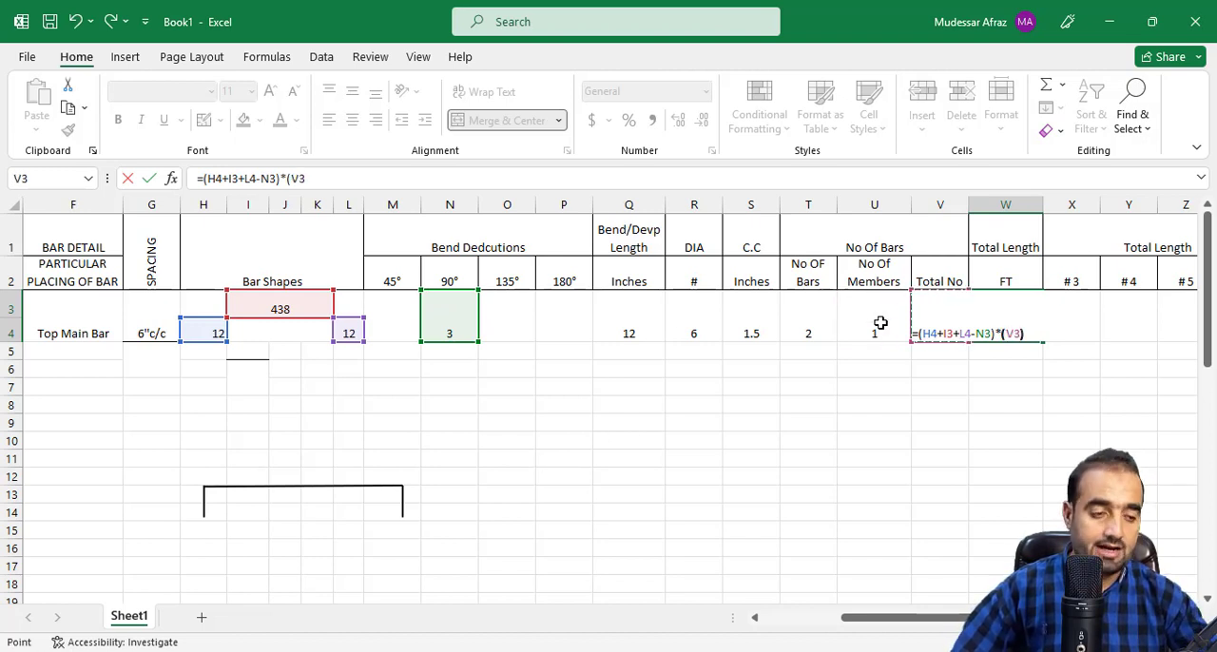
pyautogui.write('/12')
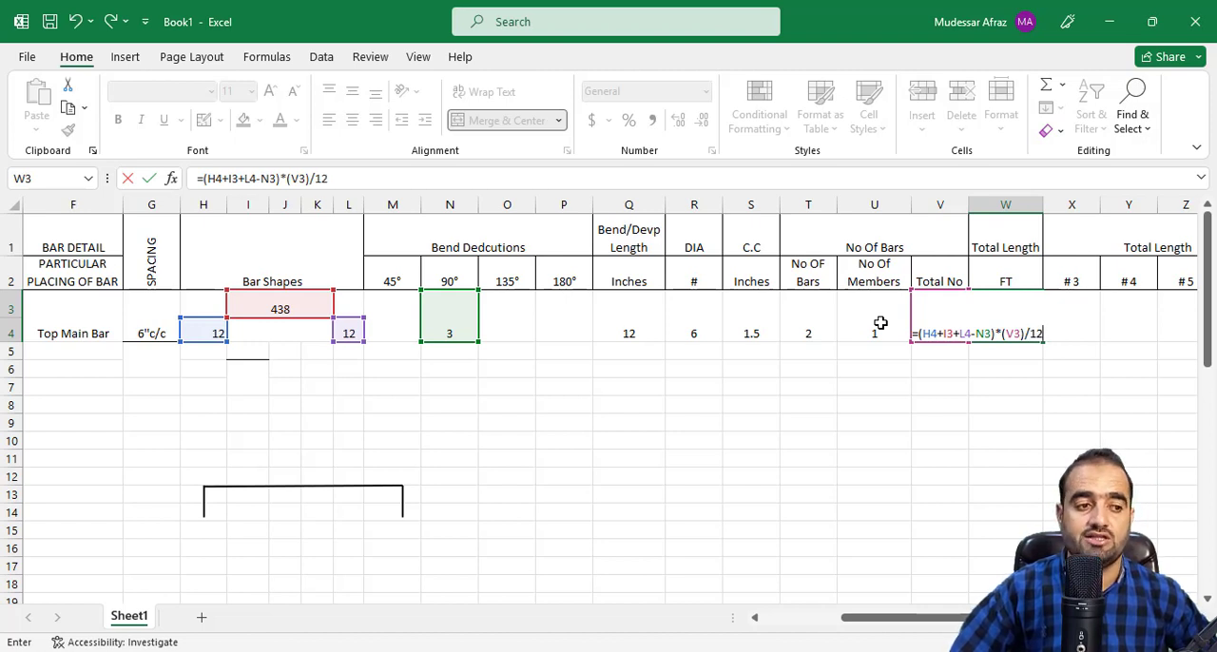
pyautogui.press('Return')
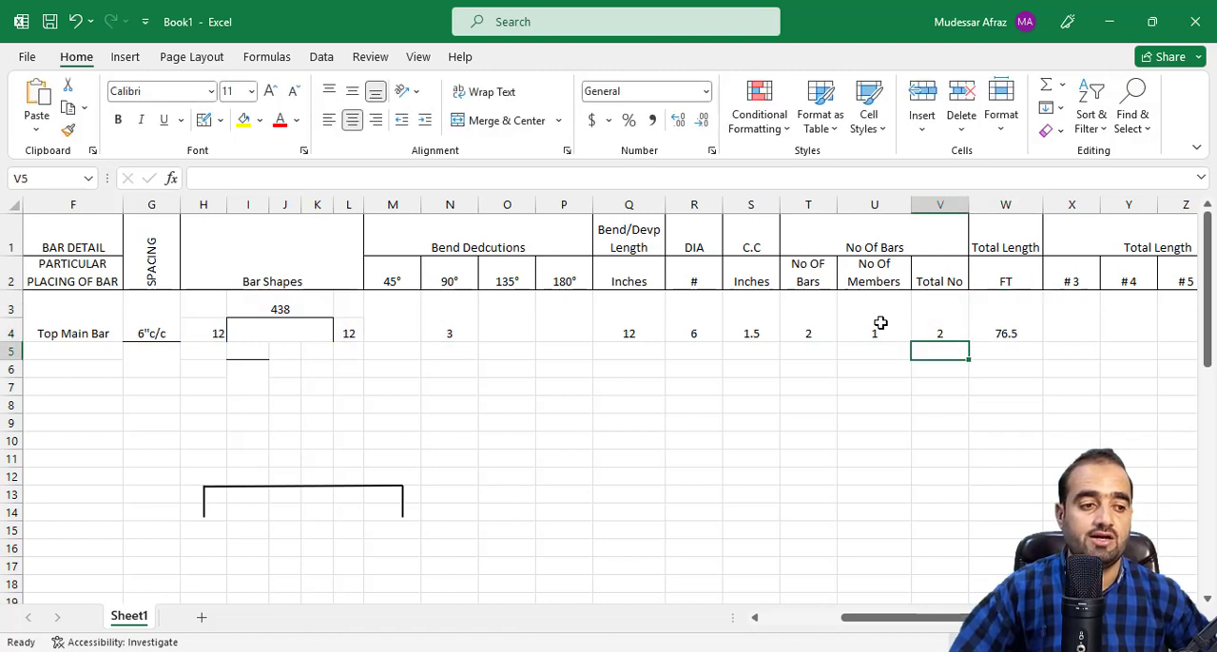
pyautogui.click(977, 317)
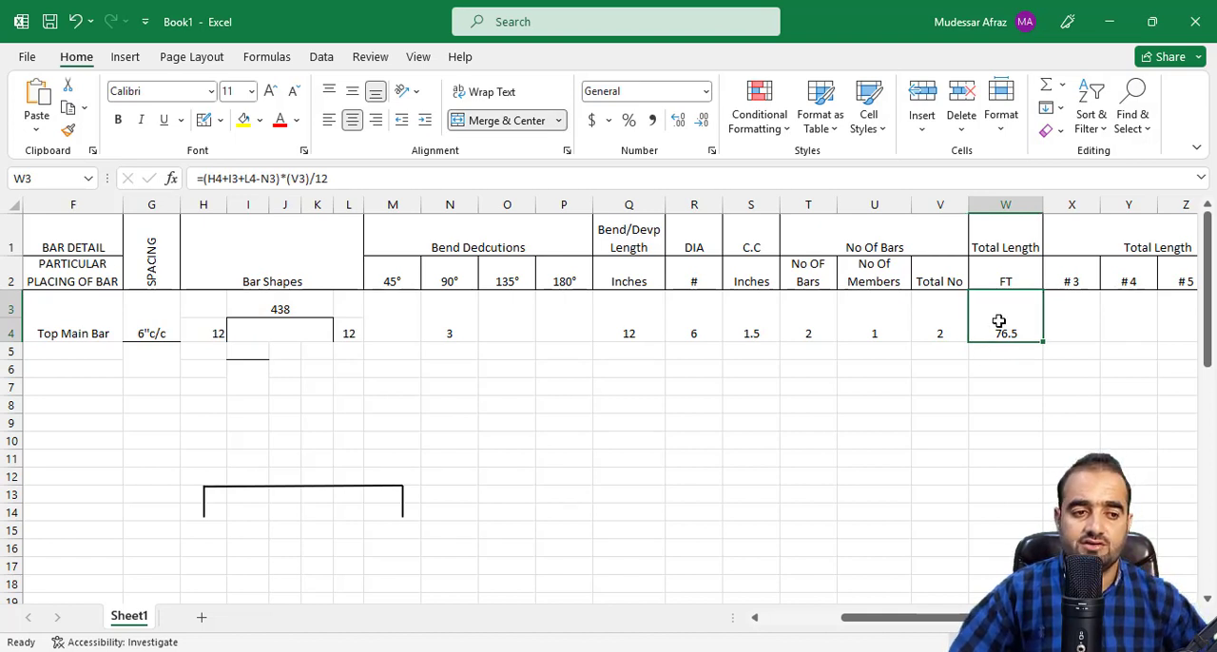
pyautogui.moveTo(946, 622)
pyautogui.mouseDown()
pyautogui.moveTo(788, 630)
pyautogui.moveTo(965, 632)
pyautogui.moveTo(858, 634)
pyautogui.moveTo(936, 633)
pyautogui.moveTo(949, 618)
pyautogui.mouseUp()
pyautogui.click(391, 482)
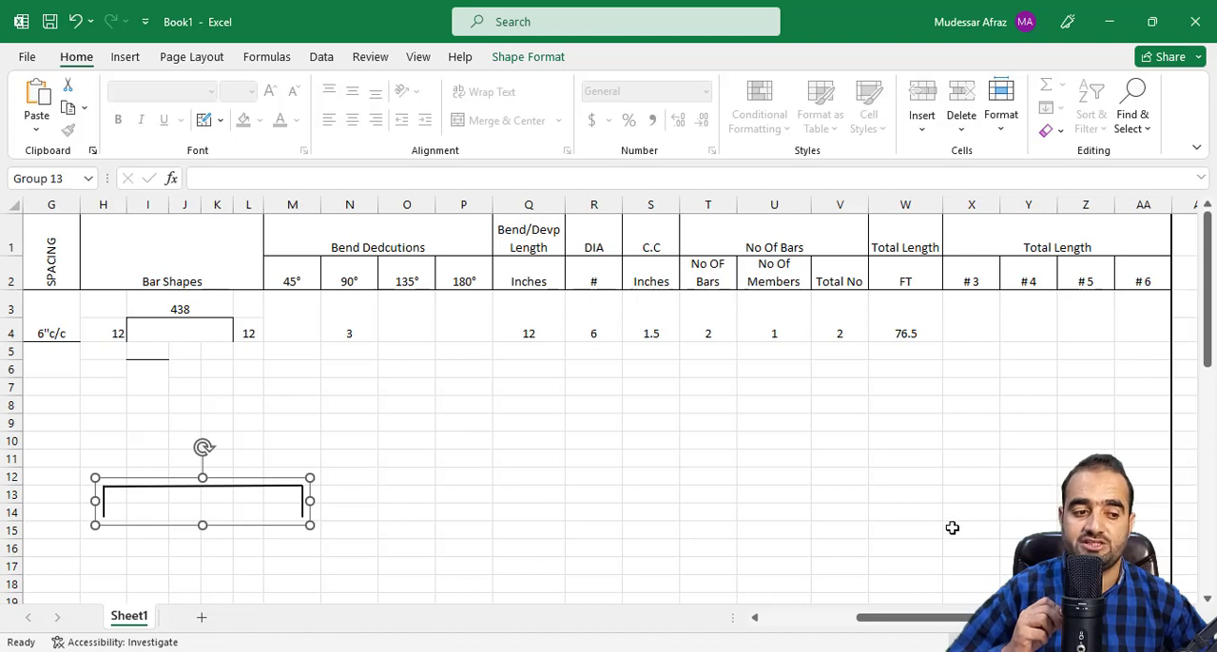
pyautogui.scroll(-6, 967, 554)
pyautogui.scroll(-5, 969, 557)
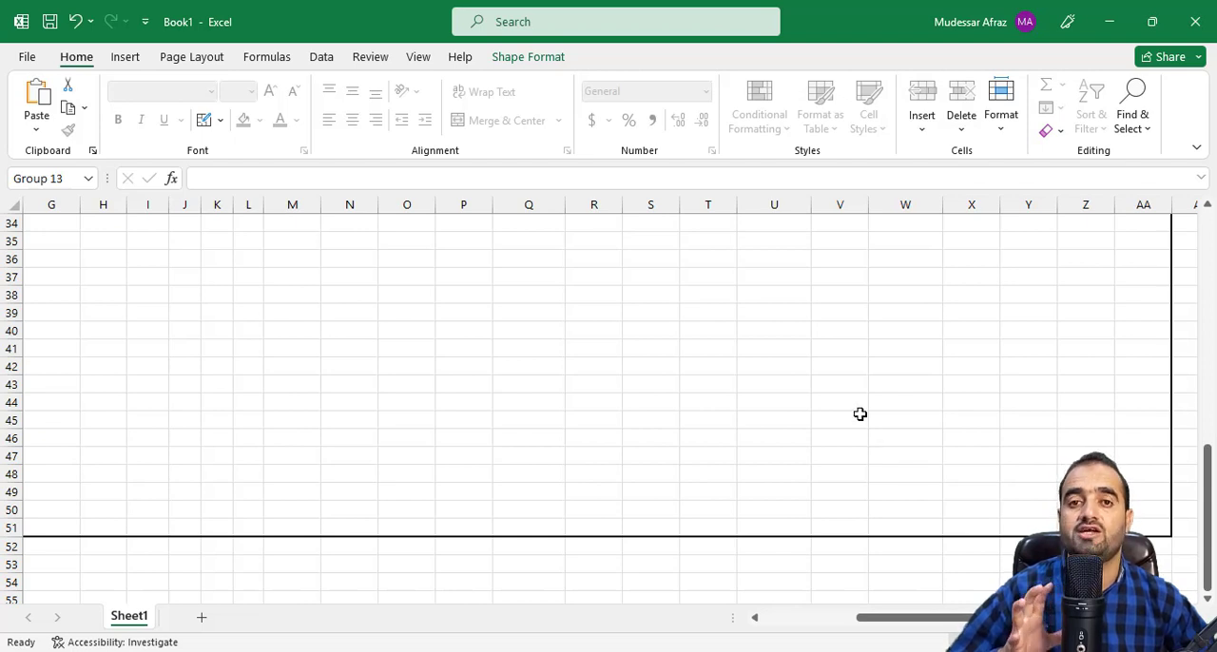
pyautogui.scroll(11, 979, 532)
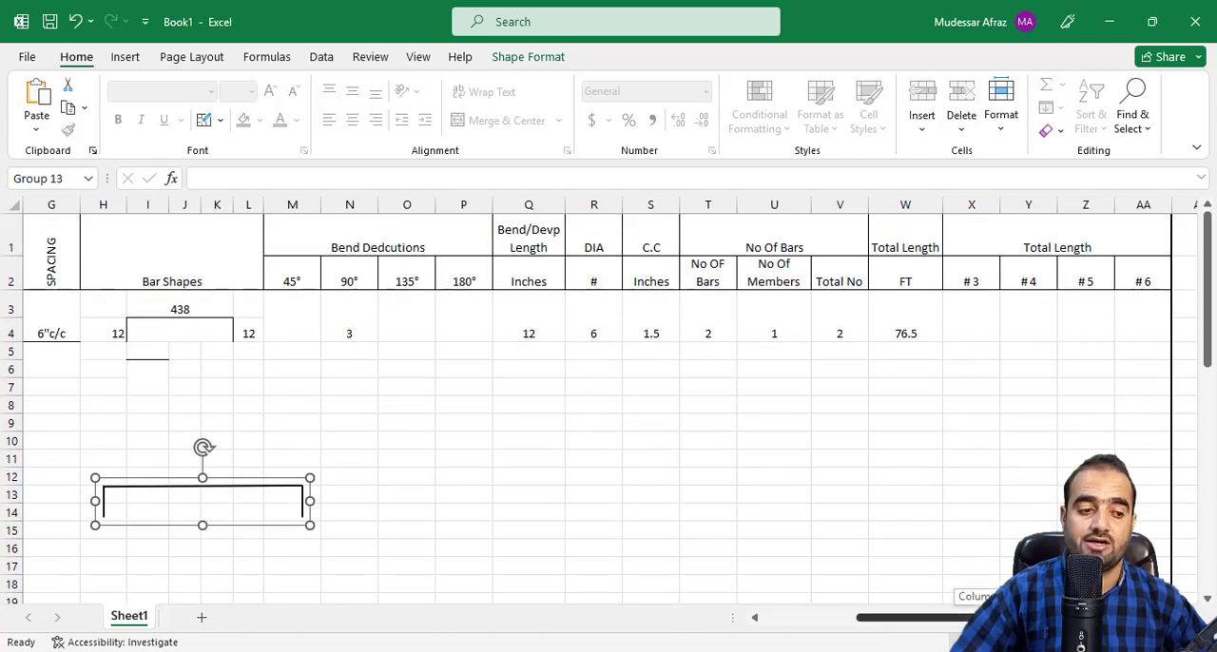
pyautogui.moveTo(996, 619); pyautogui.dragTo(920, 623)
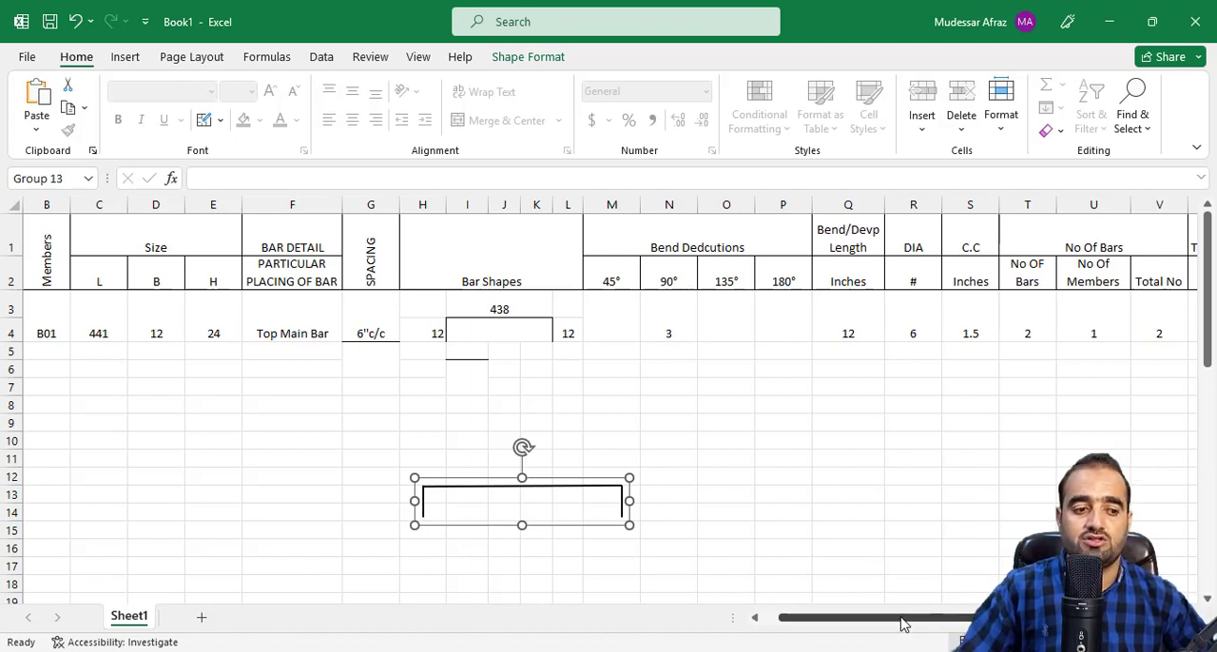
pyautogui.moveTo(902, 622); pyautogui.dragTo(975, 623)
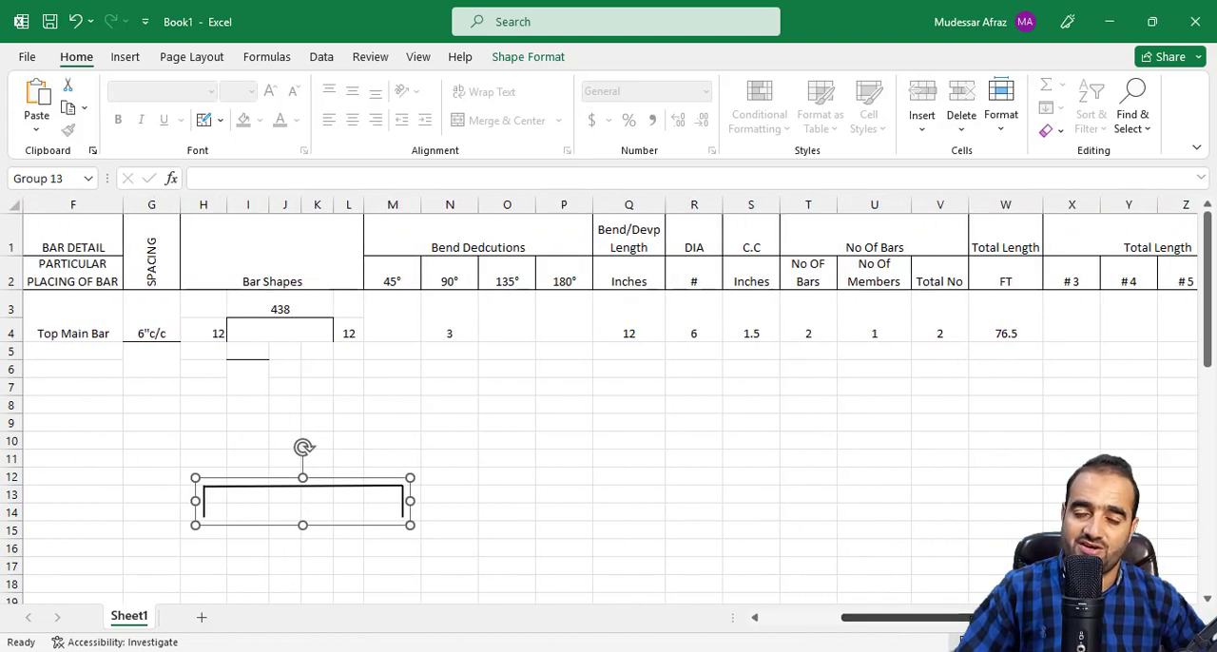